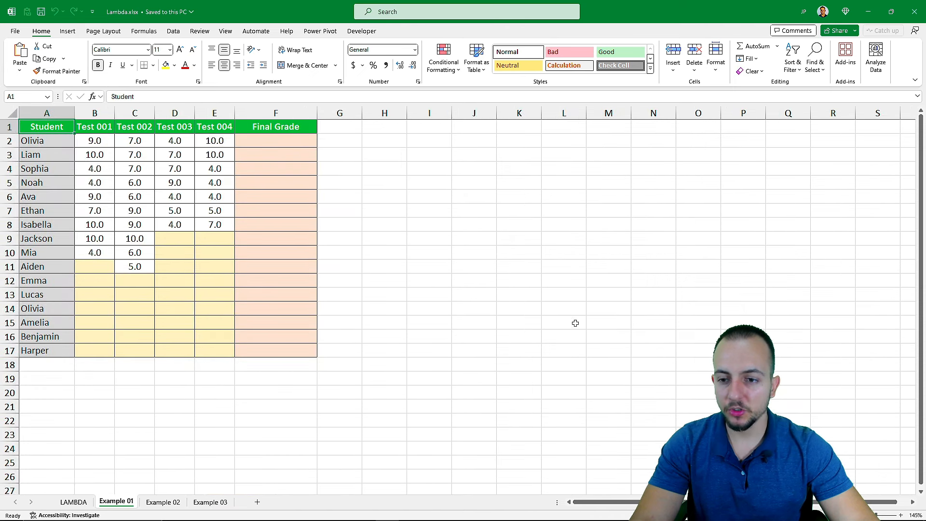
Look through the Example 02 and Example 03 sheets and return to Example 01
key(ctrl+Page_Down)
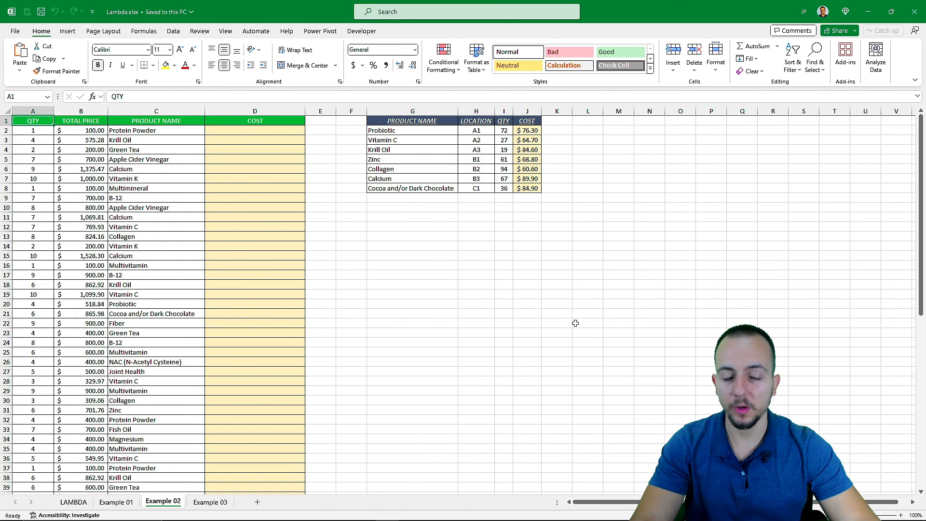
key(ctrl+Page_Down)
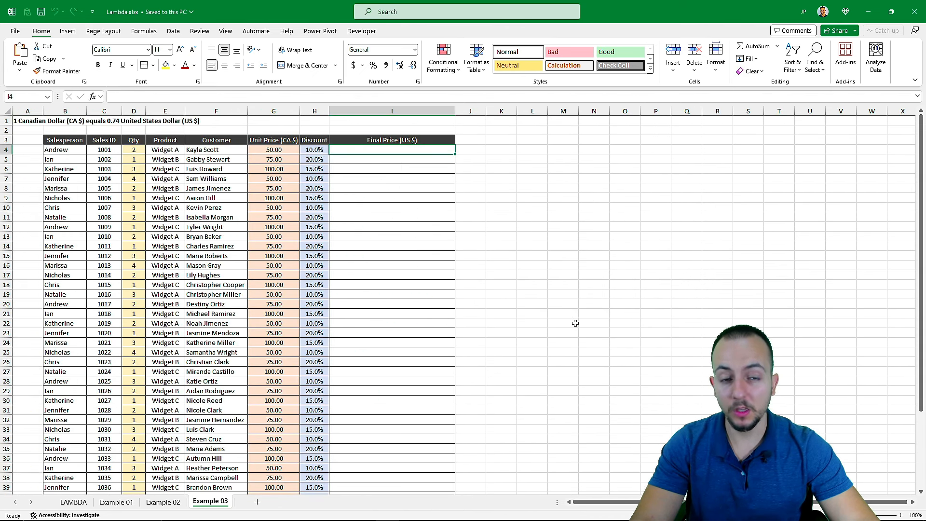
key(ctrl+Page_Up)
key(ctrl+Page_Up)
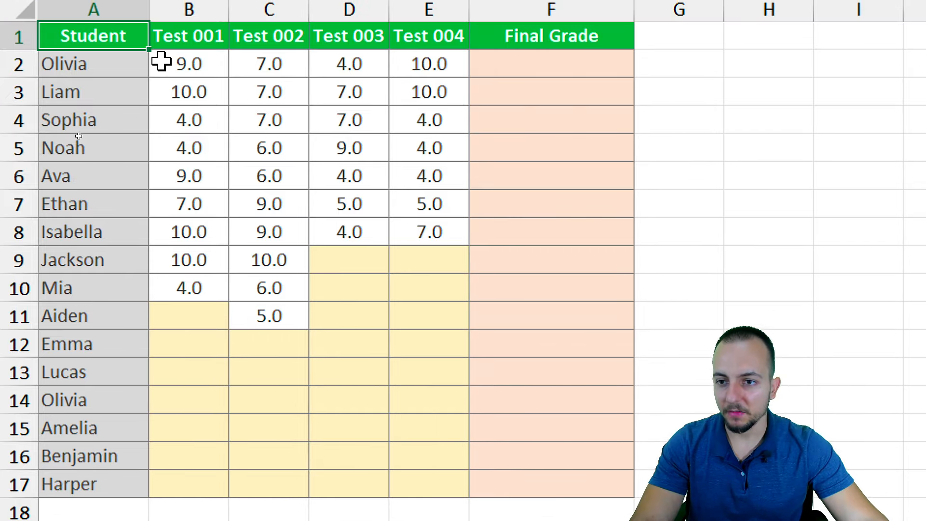
Examine the student, test score and Final Grade columns and the four scores in row 2
click(117, 10)
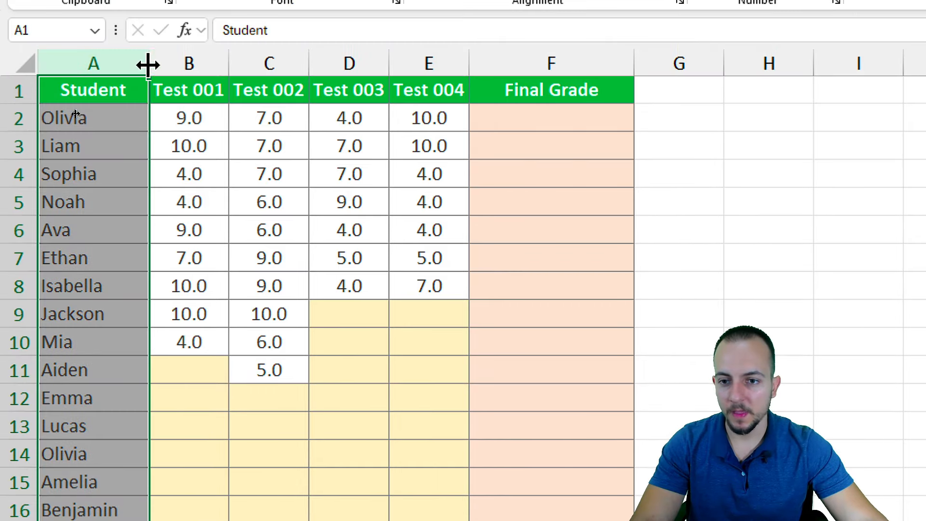
click(177, 6)
click(244, 62)
click(320, 60)
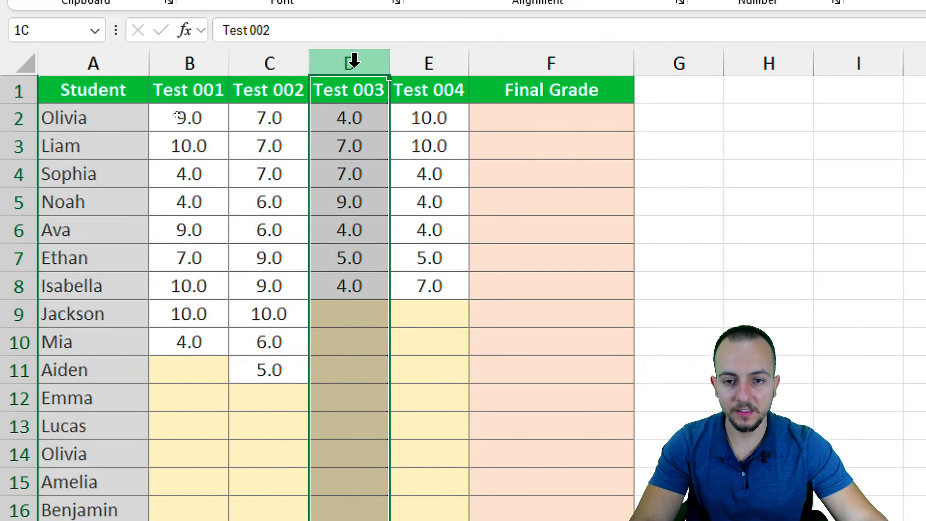
click(429, 68)
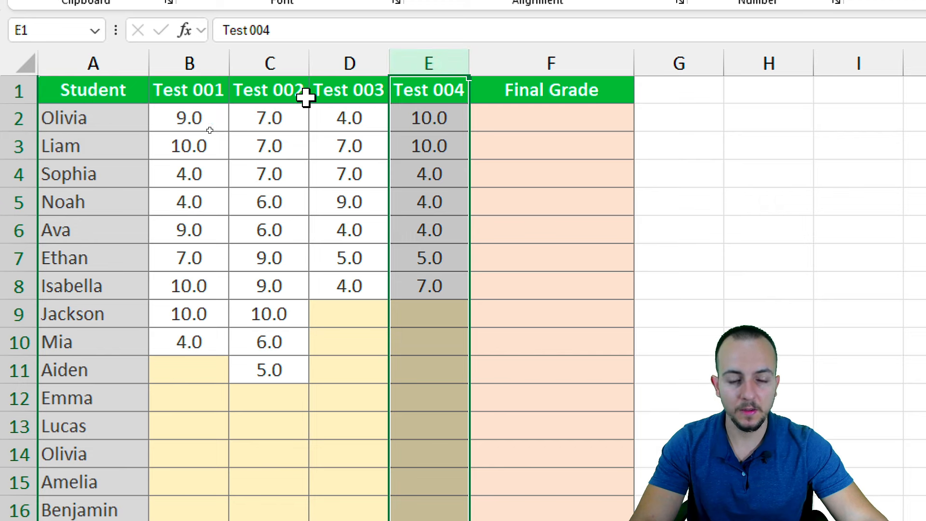
click(552, 61)
click(550, 115)
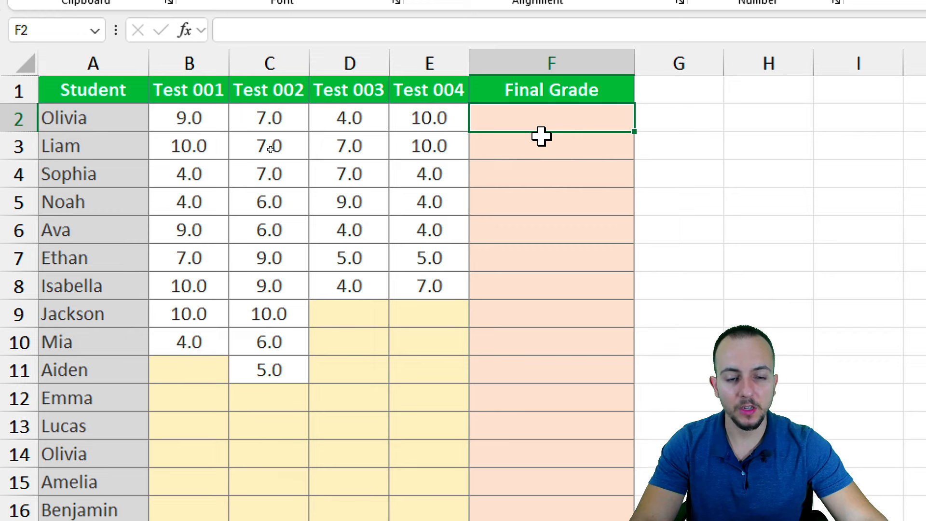
click(552, 62)
click(539, 118)
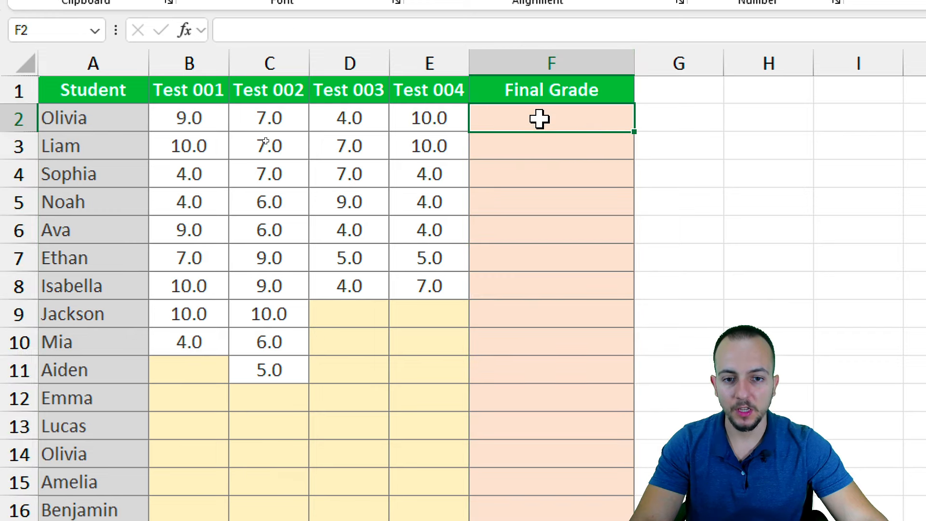
drag(445, 118, 187, 118)
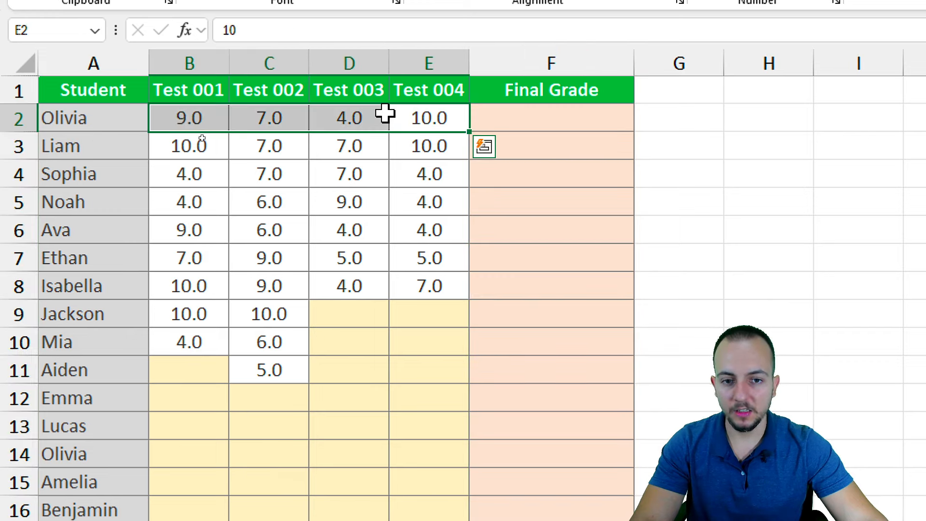
Enter =AVERAGE(B2:E2) in F2 to calculate the first student's final grade
click(507, 115)
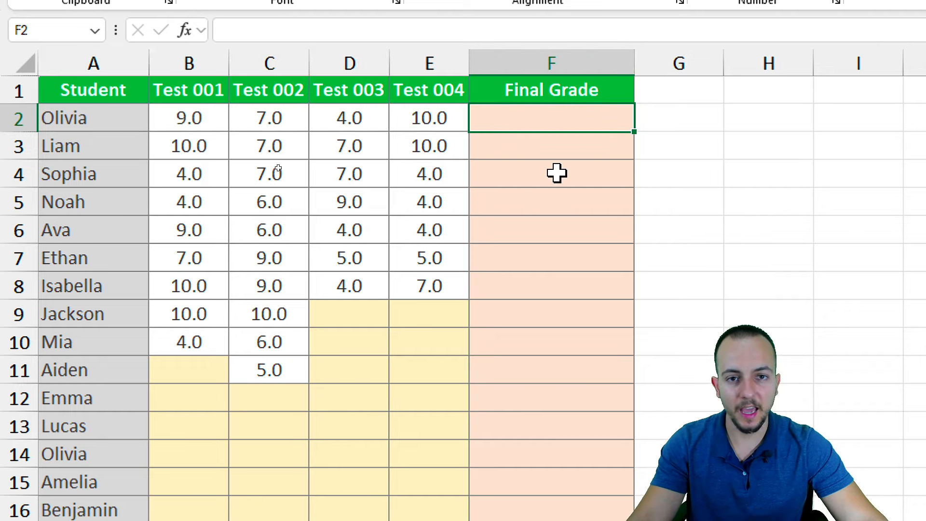
text(=ave)
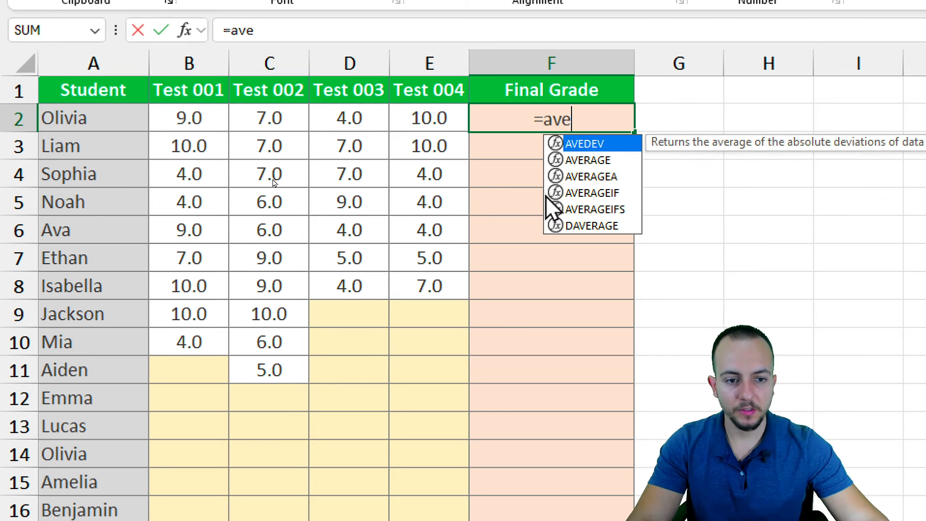
click(586, 162)
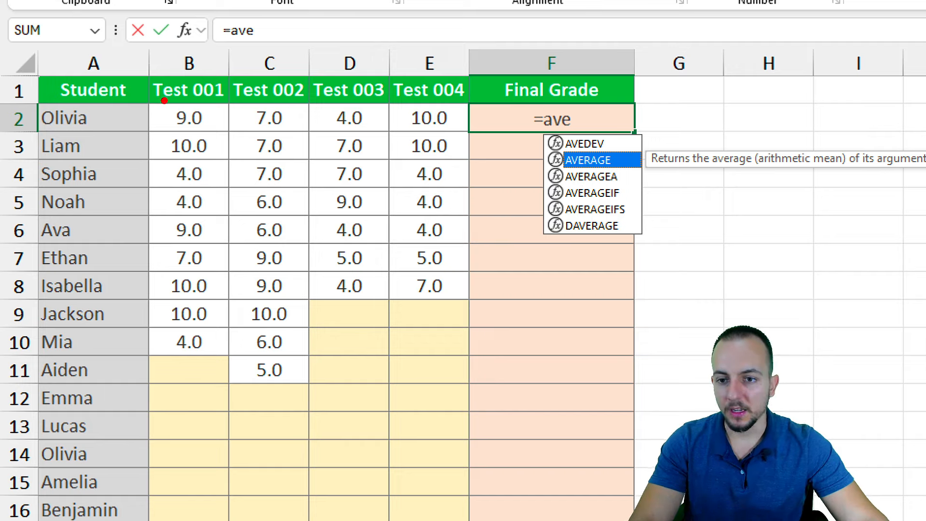
mouse_move(164, 100)
mouse_down()
mouse_move(339, 133)
mouse_move(453, 134)
mouse_move(494, 113)
mouse_up()
mouse_move(500, 154)
mouse_down()
mouse_move(492, 131)
mouse_move(487, 197)
mouse_up()
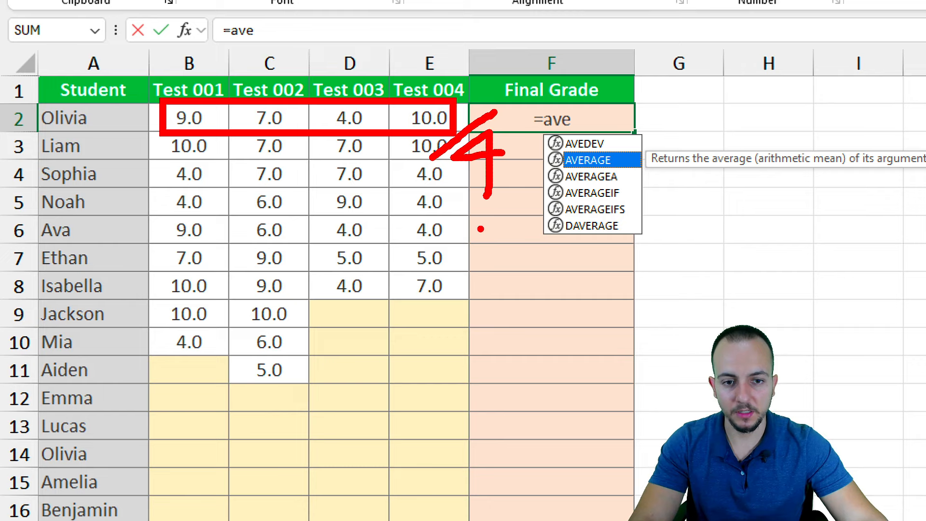
double_click(592, 161)
drag(430, 120, 221, 129)
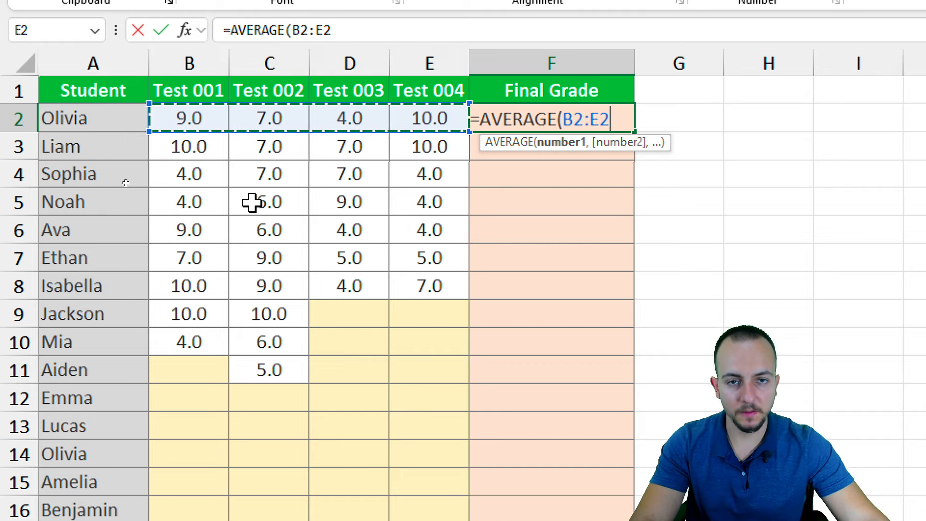
key(Return)
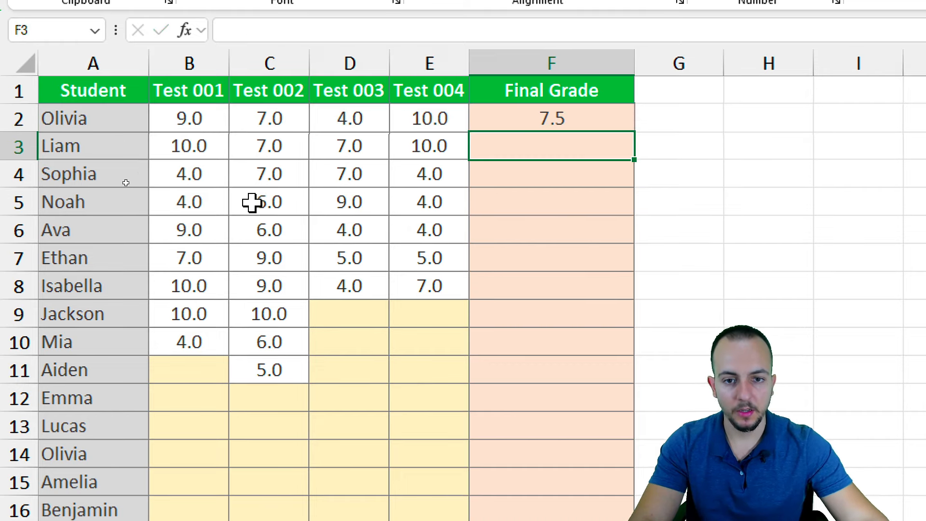
Fill the AVERAGE formula from F2 down the Final Grade column to F17
click(534, 121)
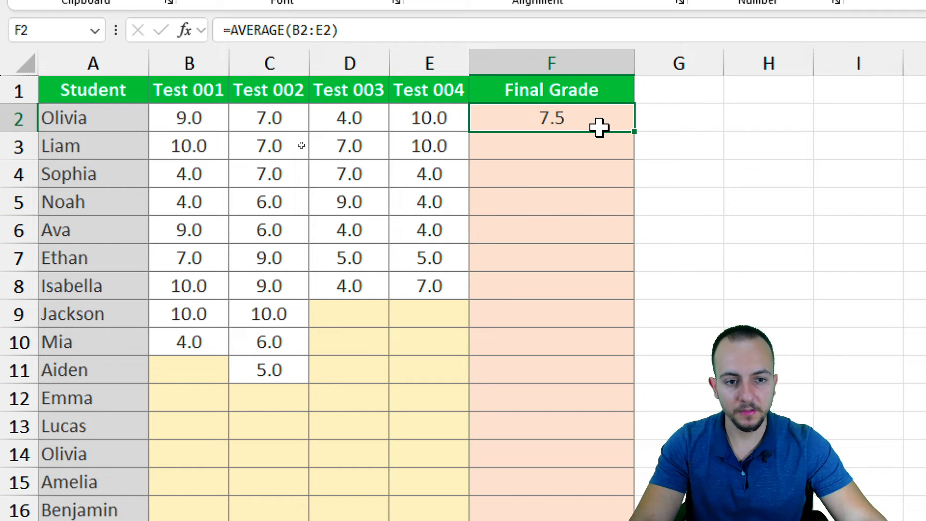
mouse_move(643, 118)
mouse_down()
mouse_move(660, 142)
mouse_move(637, 221)
mouse_up()
mouse_move(635, 137)
mouse_down()
mouse_move(598, 393)
mouse_move(601, 428)
mouse_up()
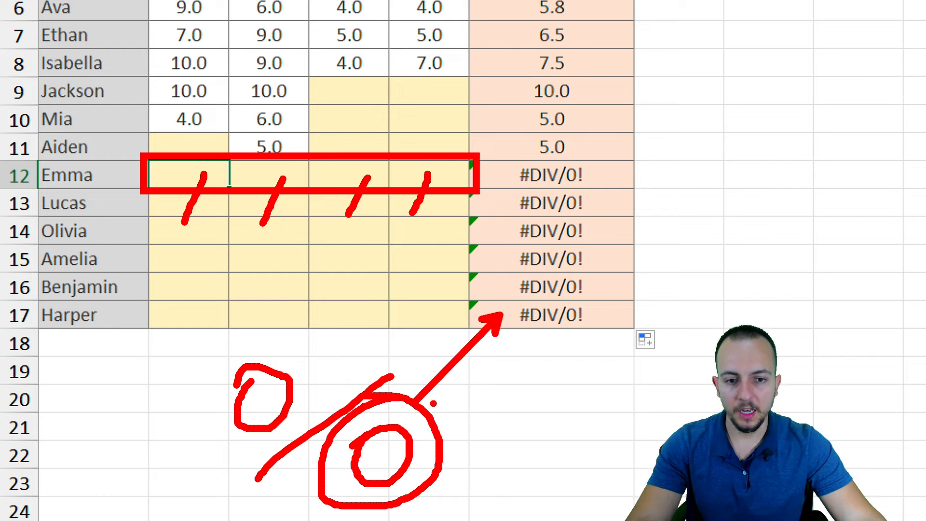
drag(504, 180, 505, 311)
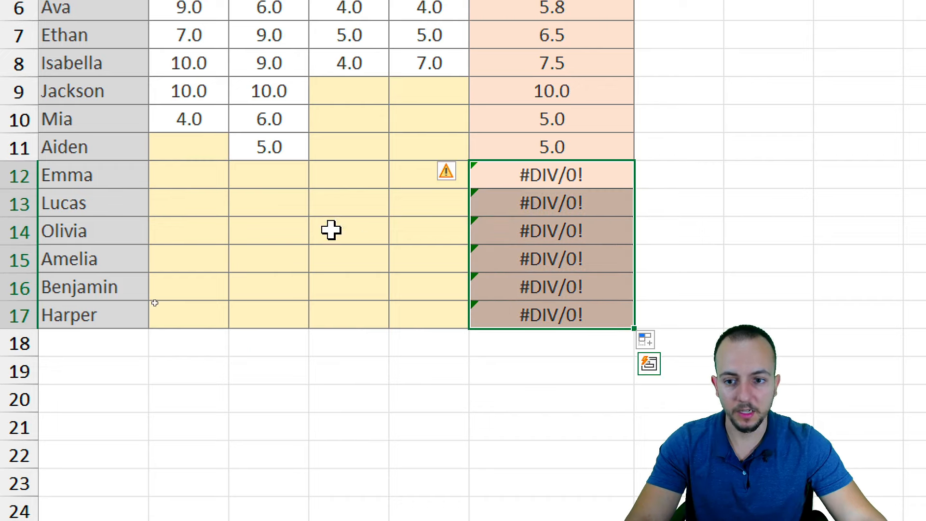
mouse_move(190, 180)
mouse_down()
mouse_move(370, 230)
mouse_move(412, 310)
mouse_move(237, 223)
mouse_move(193, 180)
mouse_up()
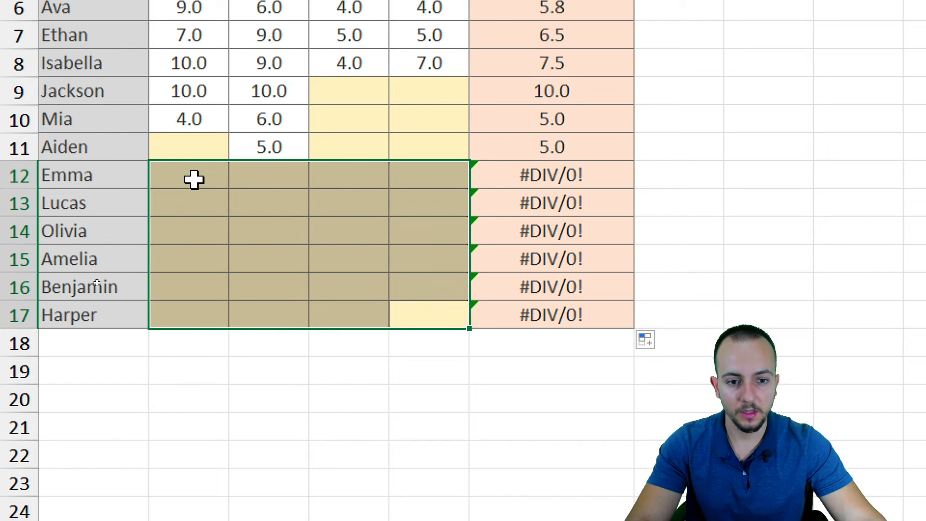
drag(574, 170, 563, 313)
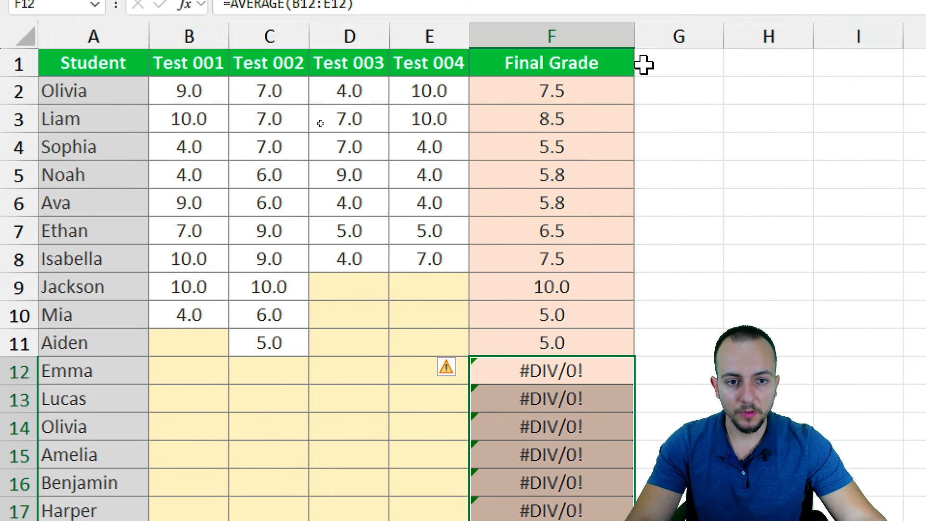
Edit the formula in F2 so that IFERROR( precedes the existing AVERAGE(B2:E2)
click(585, 100)
double_click(584, 104)
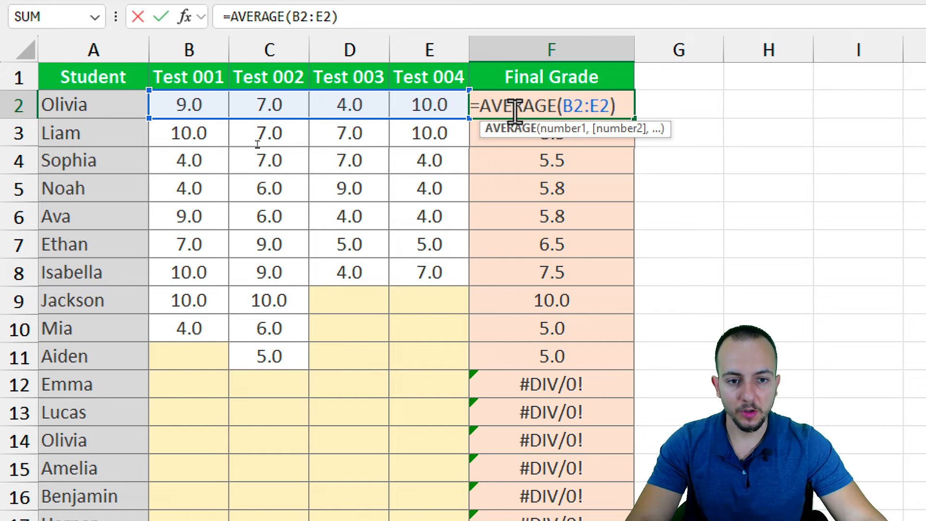
double_click(516, 106)
click(514, 107)
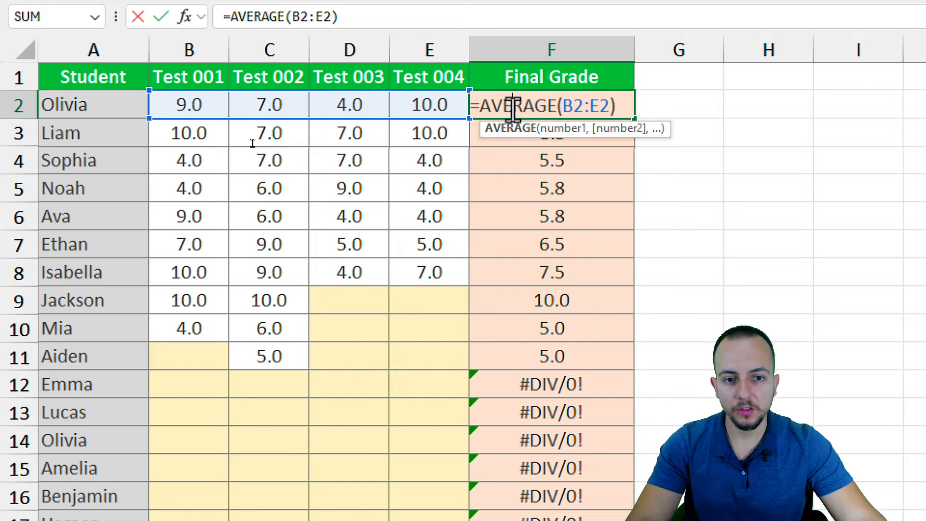
click(482, 106)
text(if)
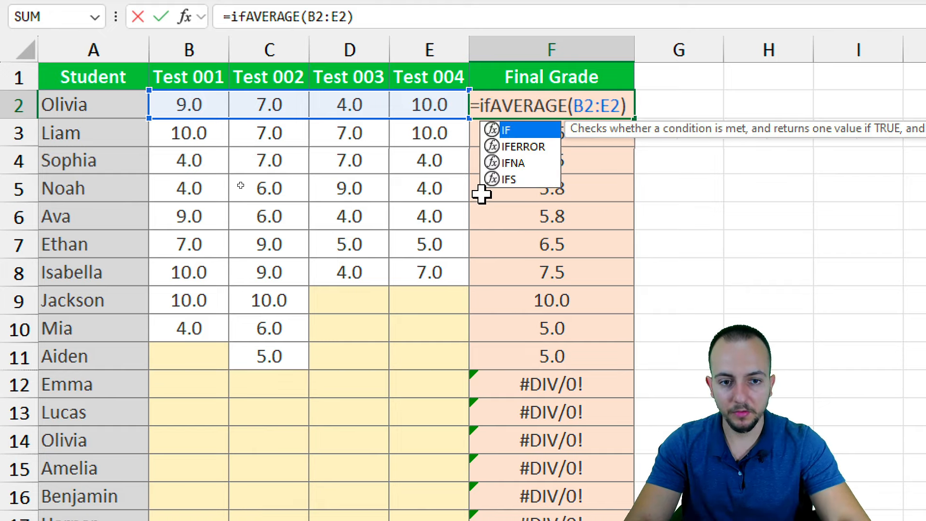
text(er)
key(Tab)
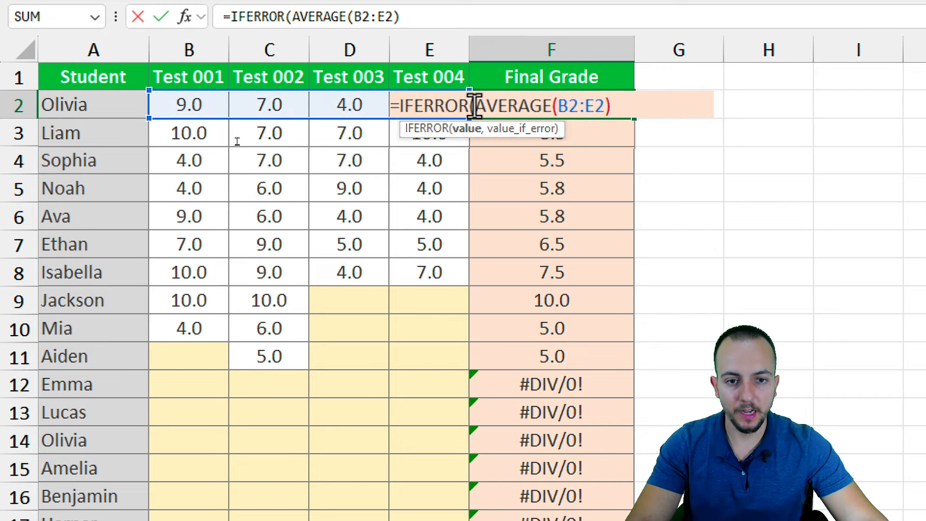
Add "-" as the value_if_error in F2, completing =IFERROR(AVERAGE(B2:E2),"-")
drag(474, 105, 615, 105)
click(617, 105)
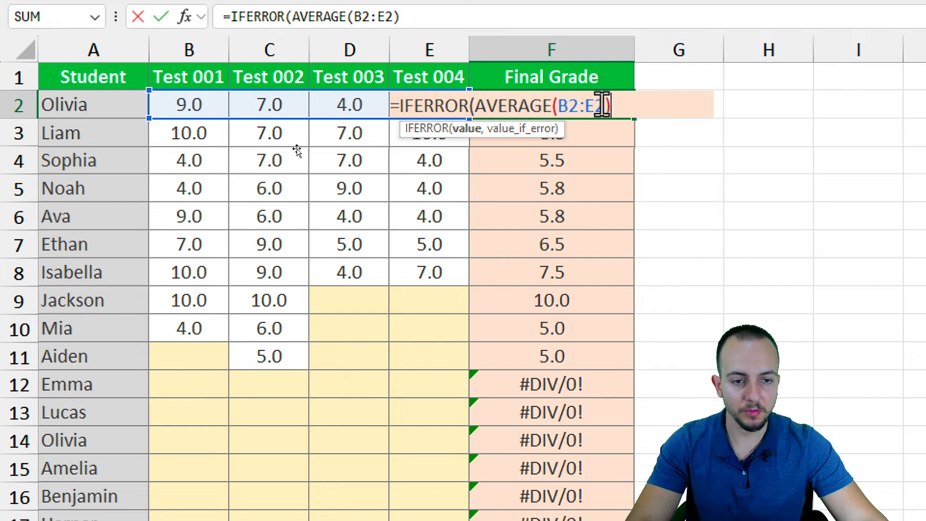
text(,)
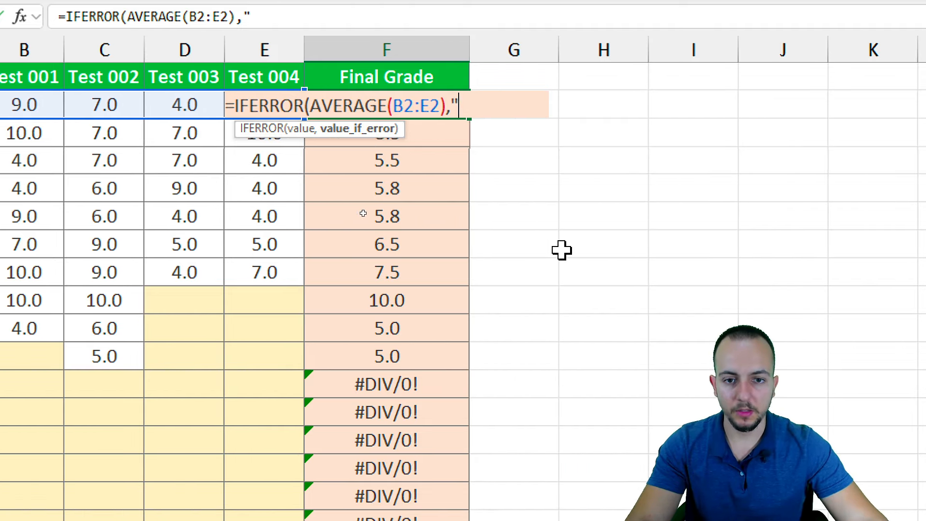
text(")
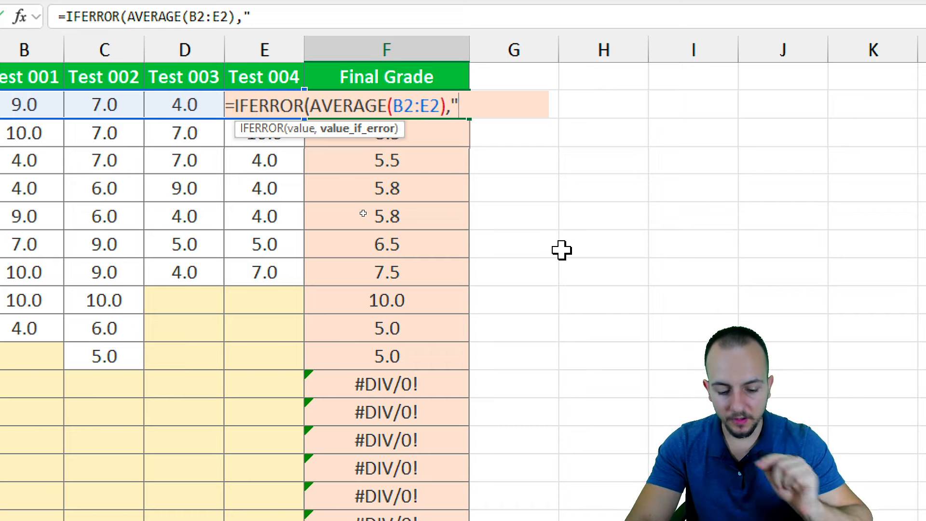
text(-")
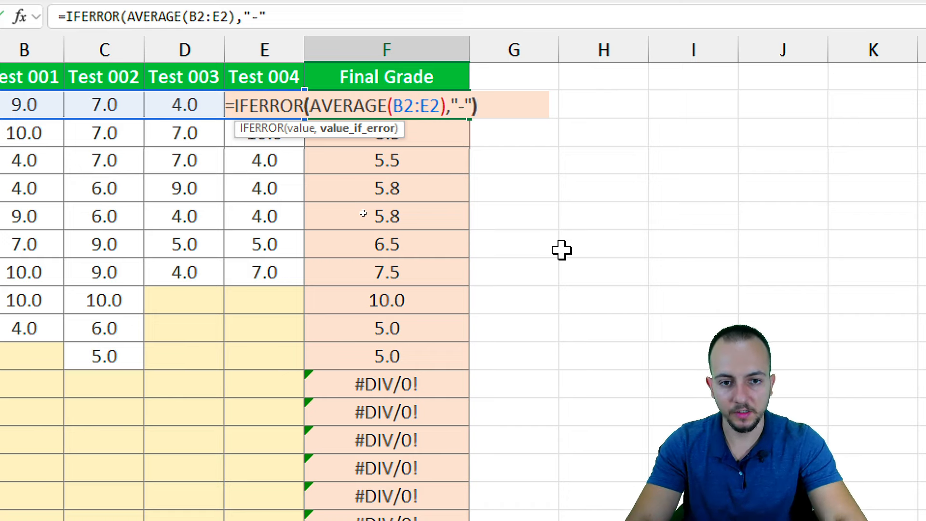
text())
key(Return)
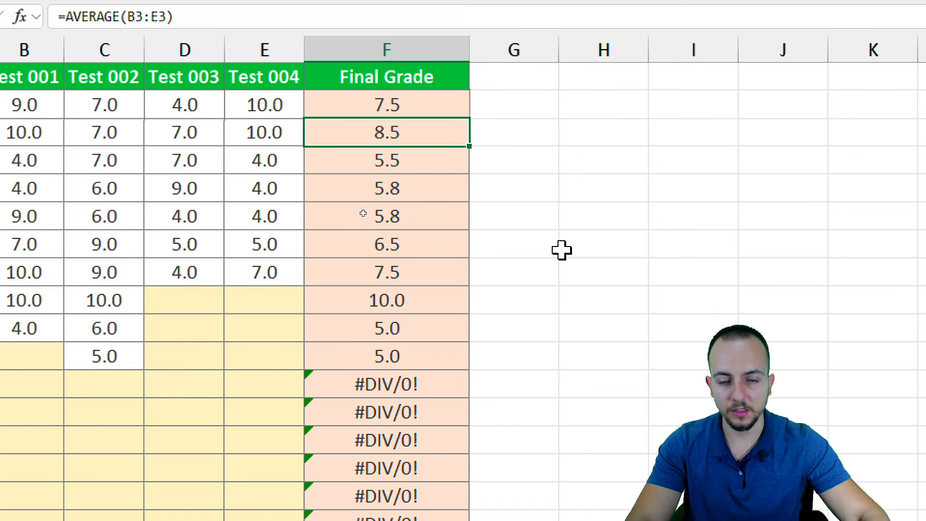
Fill the IFERROR formula from F2 down the Final Grade column to F17 and check it in F12
click(453, 112)
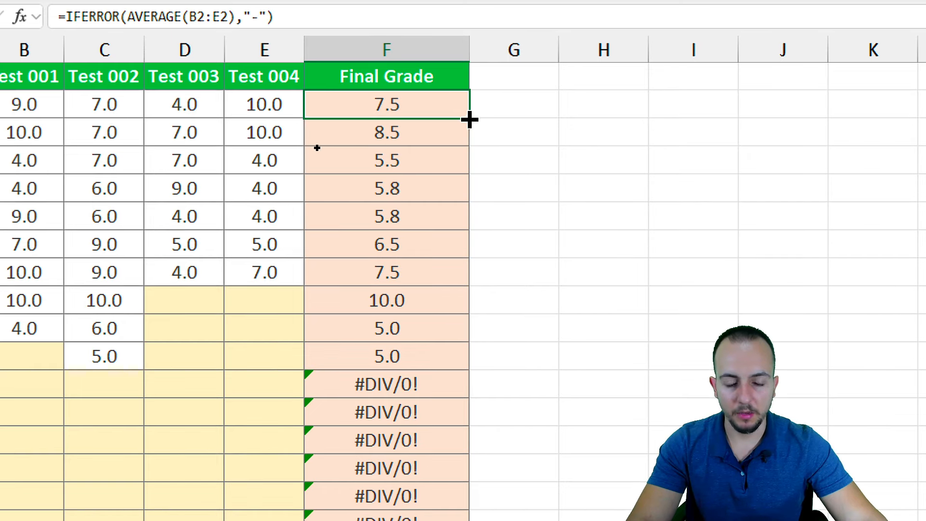
drag(469, 120, 416, 446)
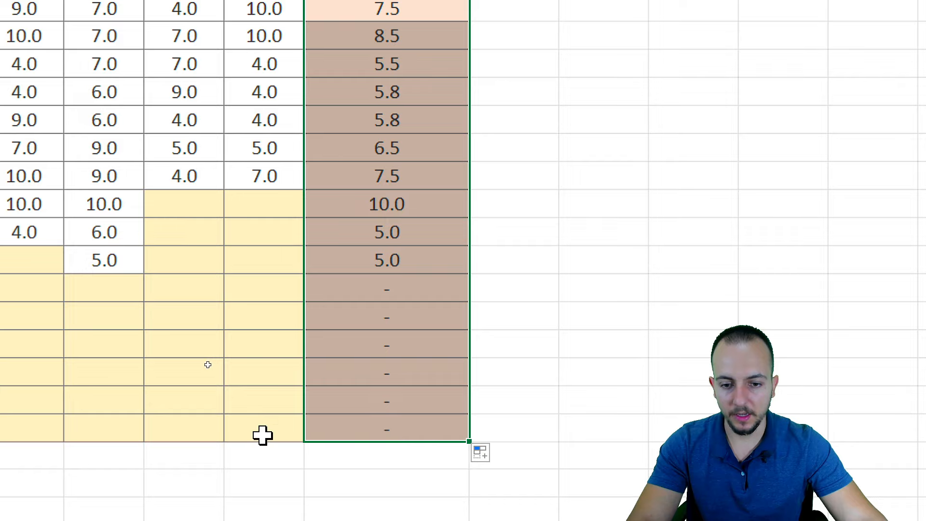
click(430, 296)
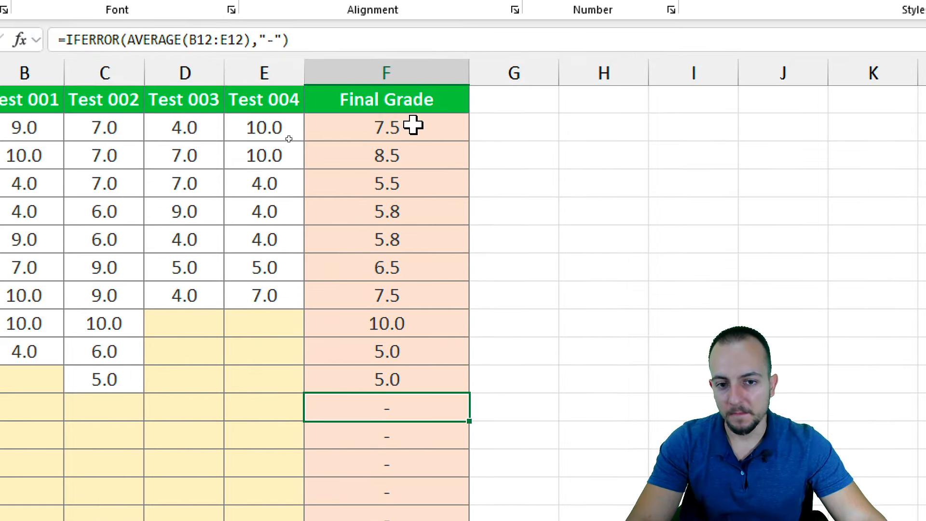
double_click(418, 128)
drag(234, 129, 501, 120)
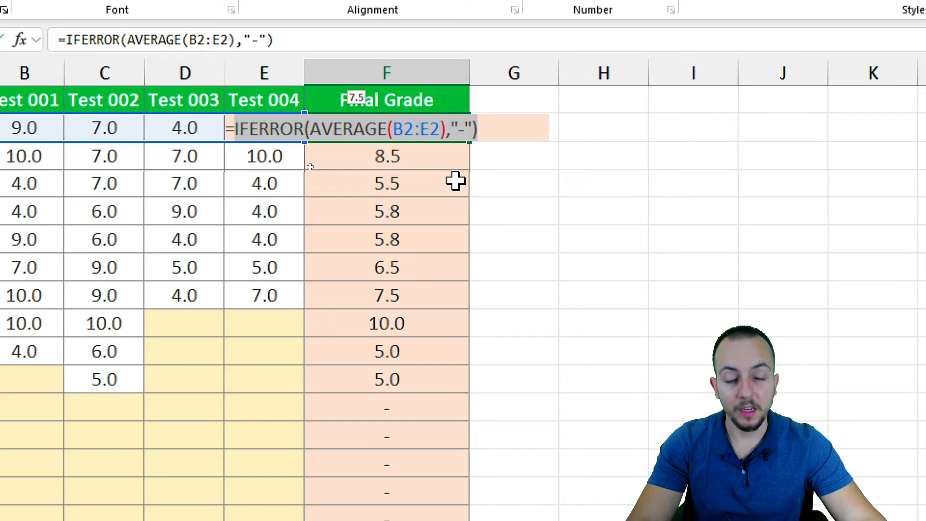
drag(477, 129, 199, 144)
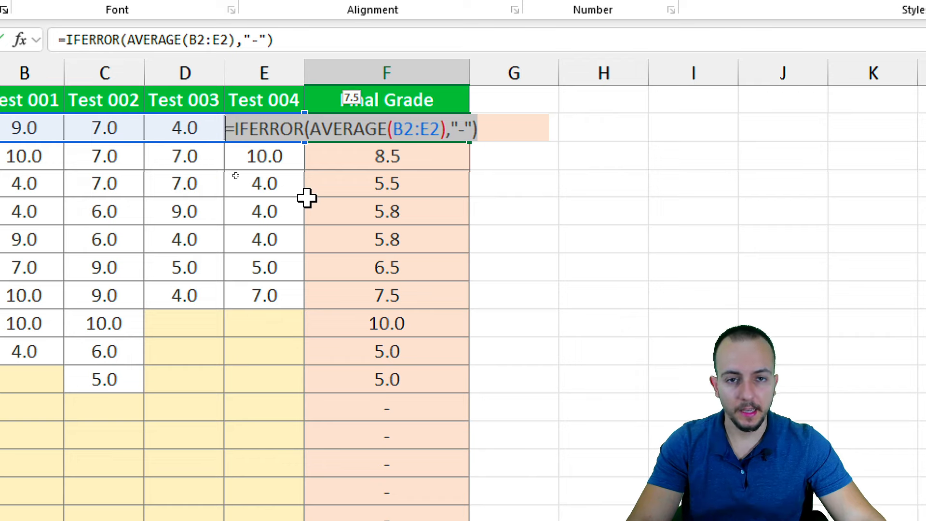
key(Escape)
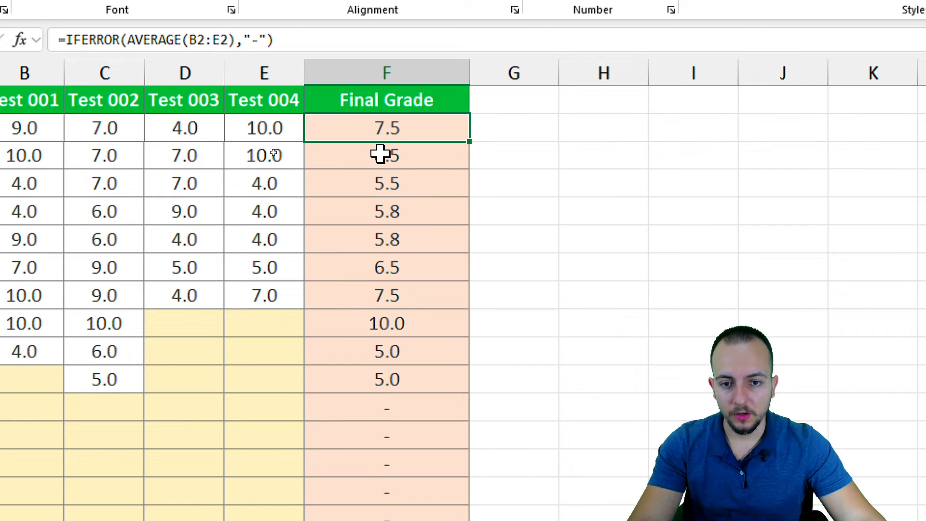
Edit the formula in F2 so that LAMBDA( precedes the existing IFERROR(AVERAGE(B2:E2),"-")
double_click(426, 129)
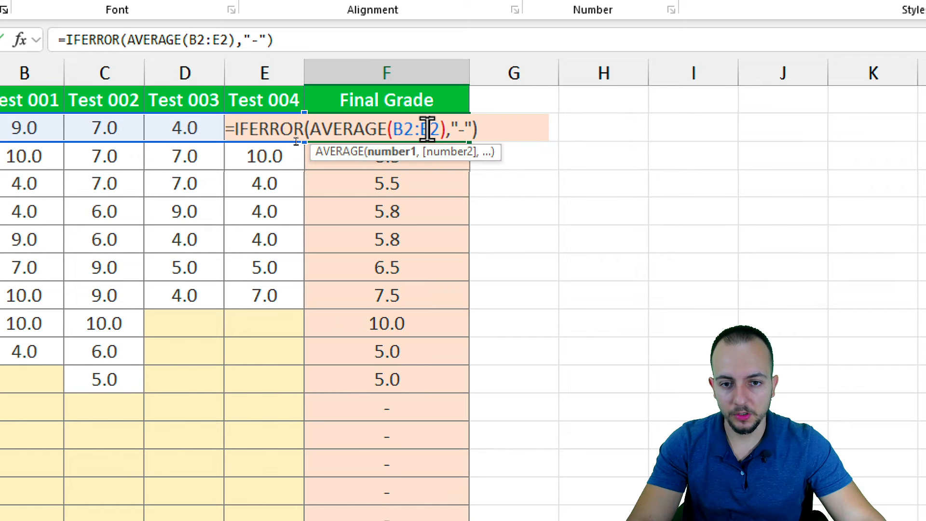
key(Escape)
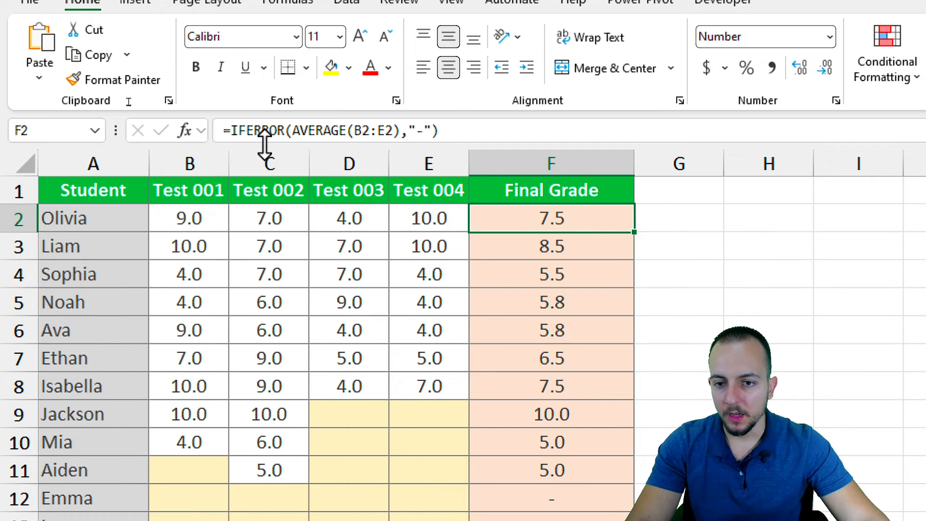
click(231, 129)
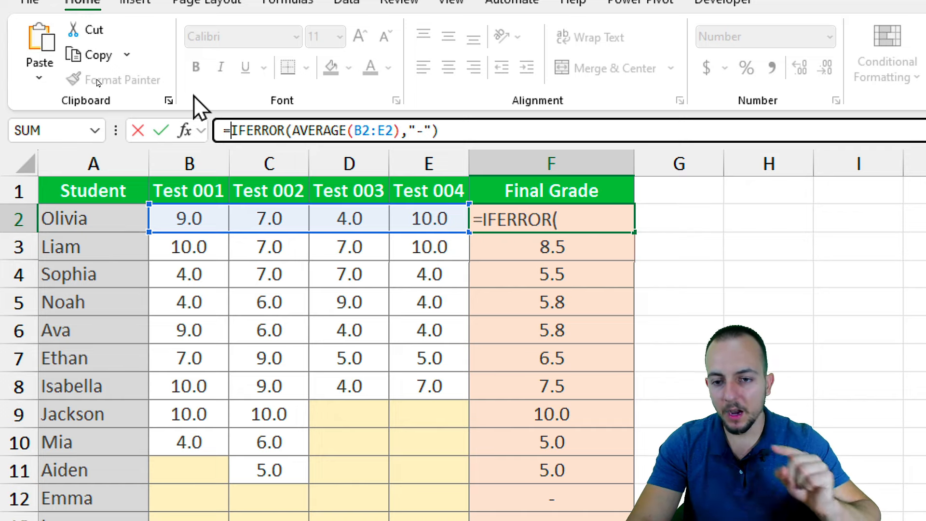
text(LAMD)
key(BackSpace)
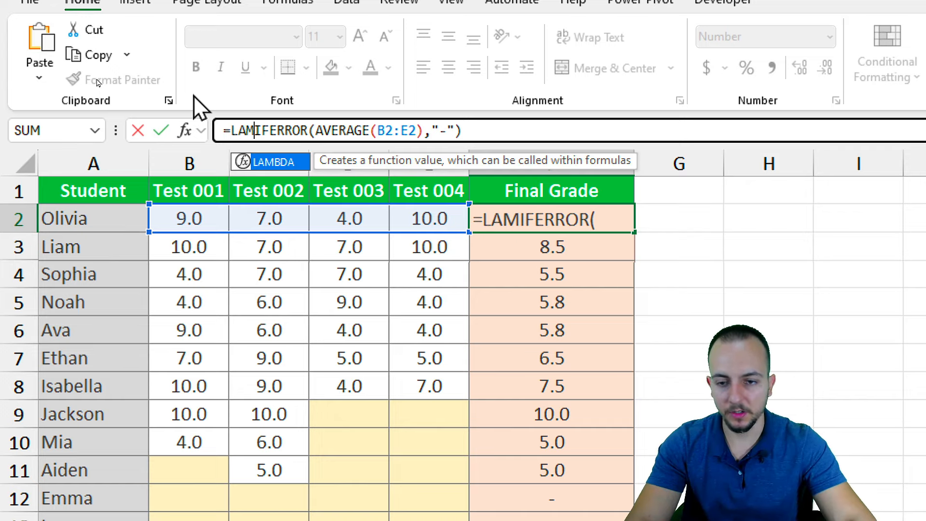
double_click(273, 162)
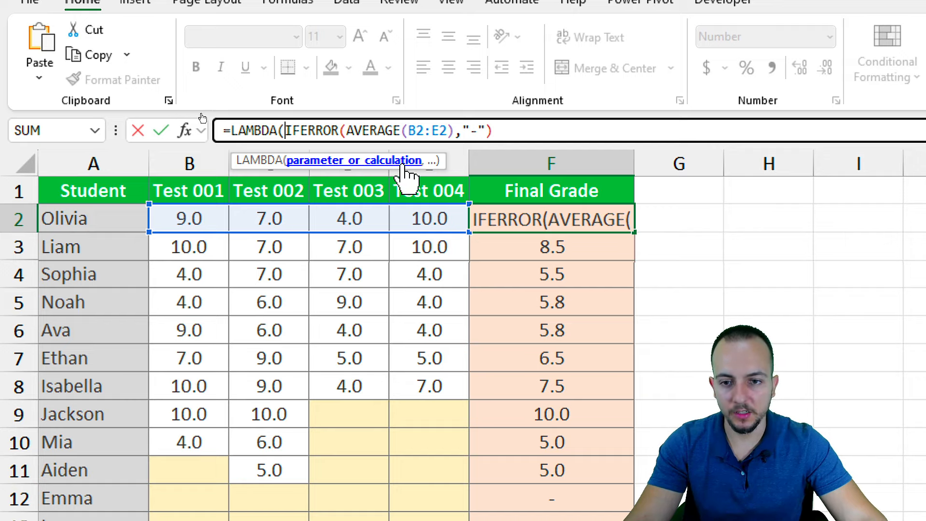
text(,)
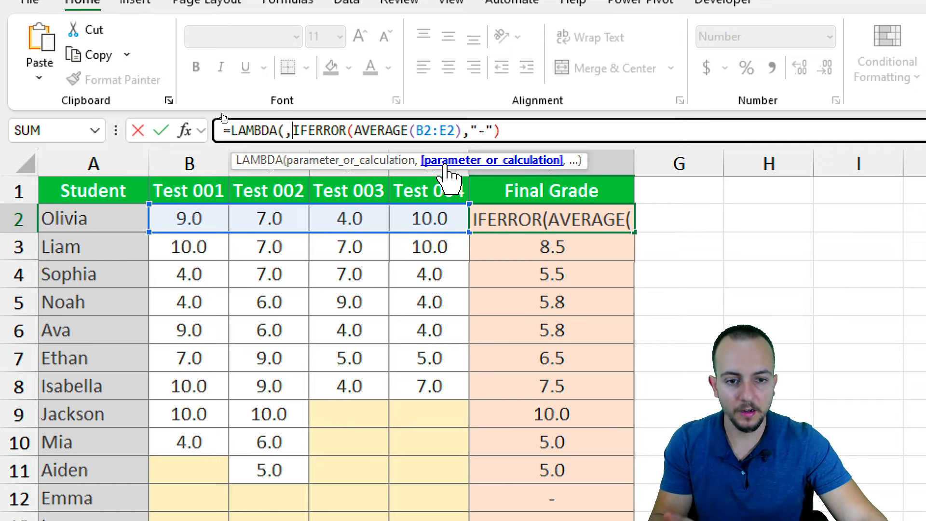
text(,)
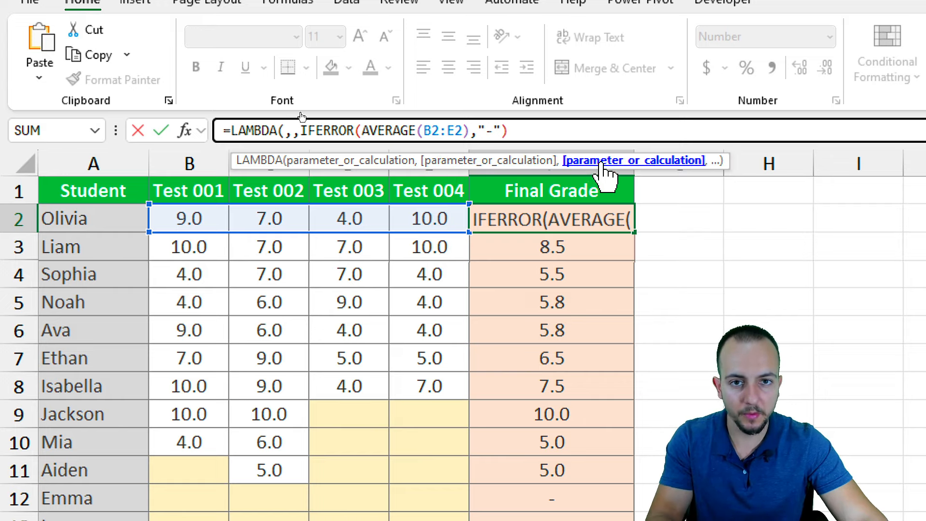
key(BackSpace)
key(BackSpace)
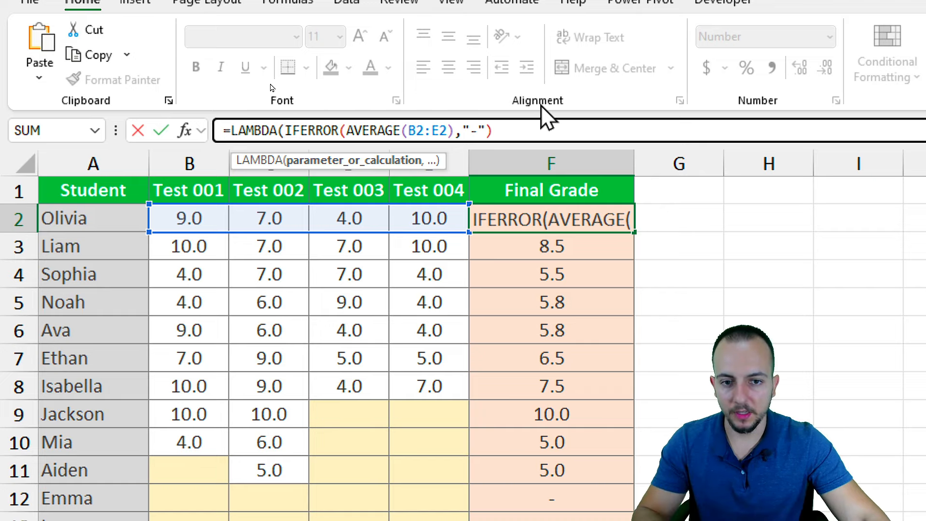
Add RANGE_NAME and CUSTOMIZED_ERROR as the two LAMBDA parameters before IFERROR in the F2 formula
text(RANGE_NAM)
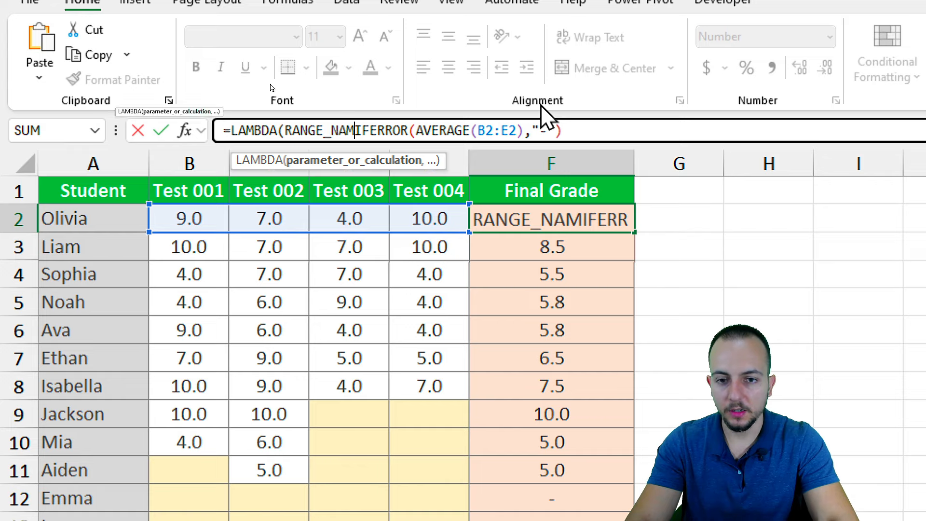
text(E,)
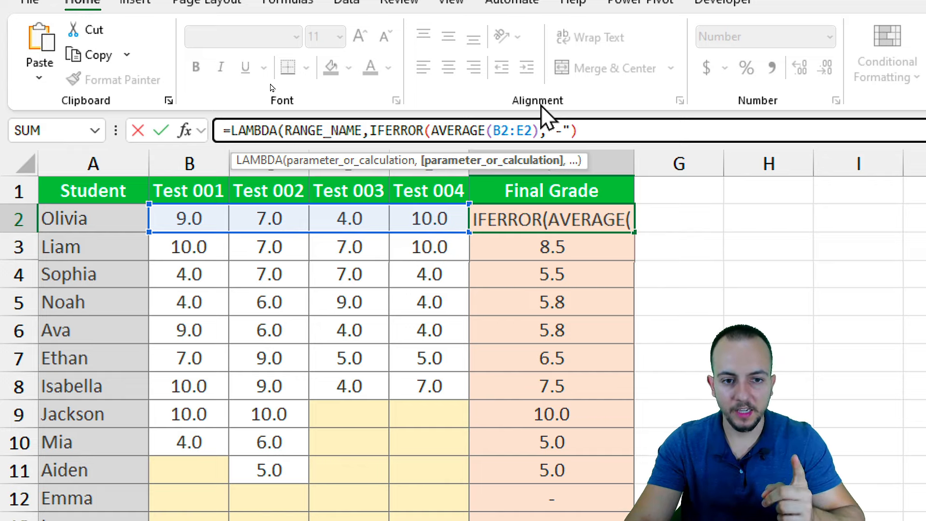
text(CUSTOMIZED_E)
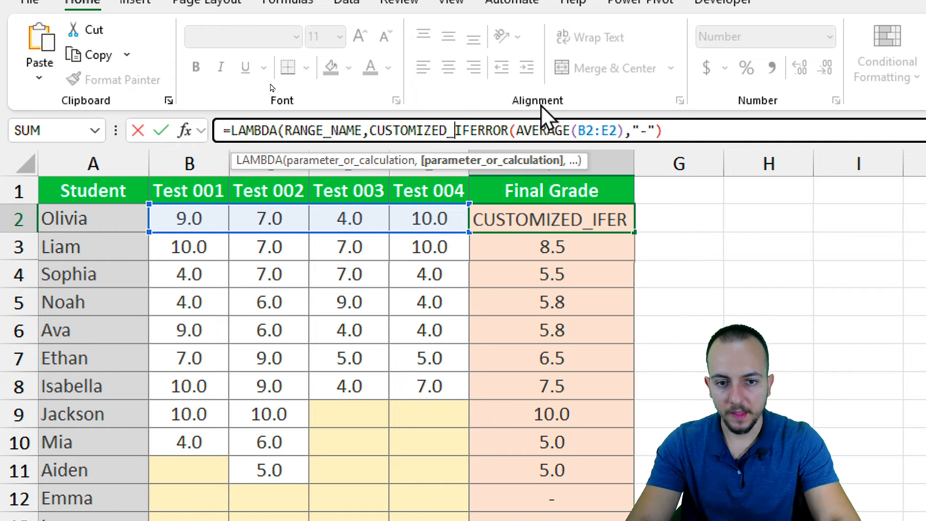
text(RROR)
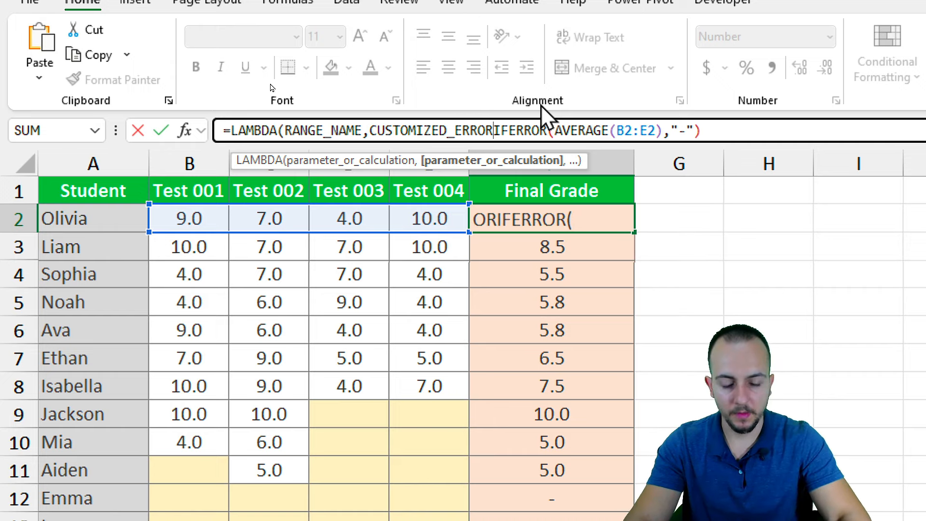
text(,)
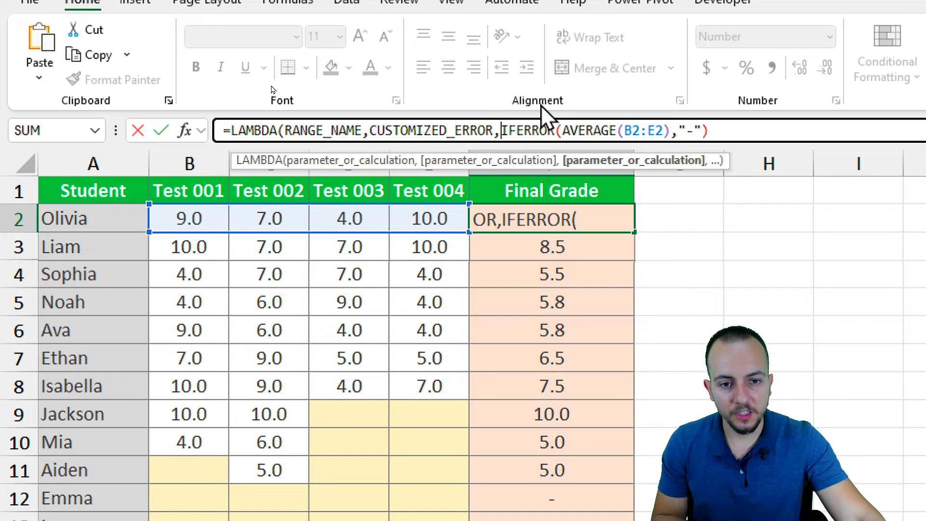
Replace the B2:E2 reference inside AVERAGE with the RANGE_NAME parameter in the F2 formula
drag(501, 129, 724, 139)
click(650, 131)
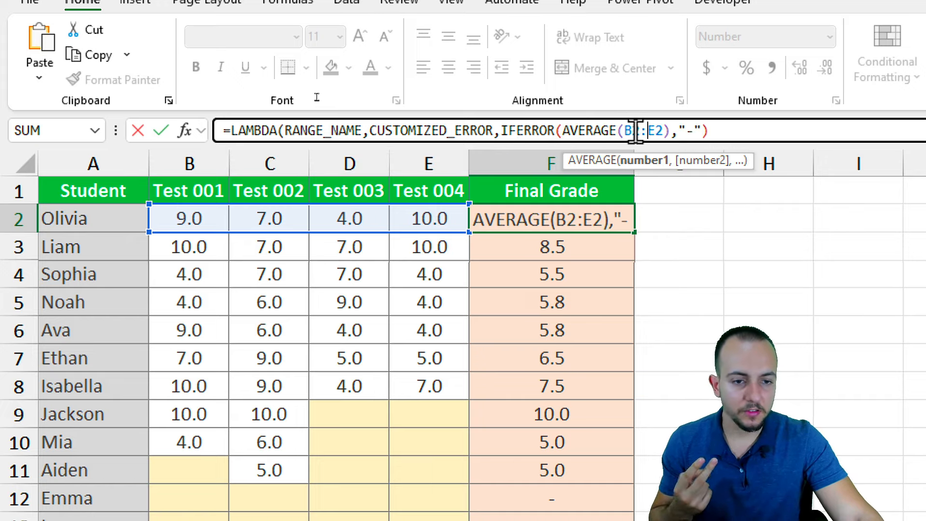
drag(626, 131, 663, 134)
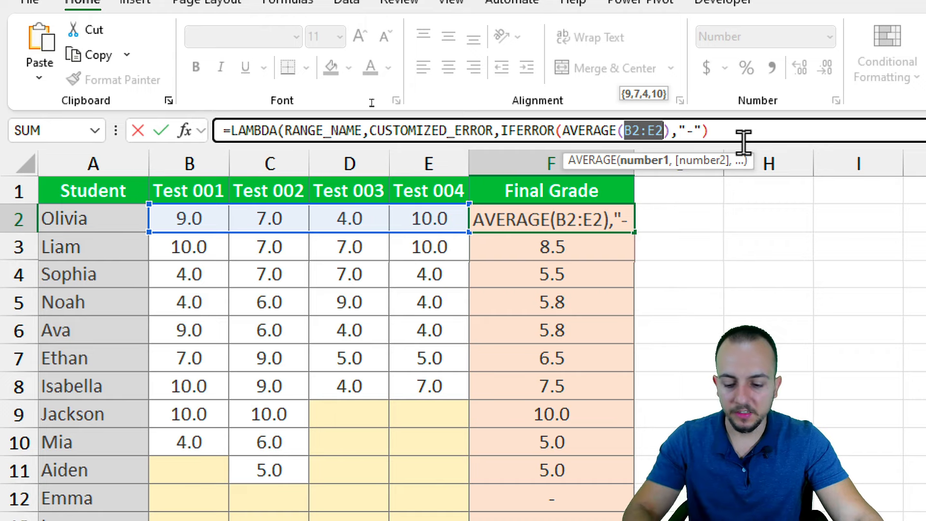
key(ctrl+2)
mouse_move(650, 119)
mouse_down()
mouse_move(351, 102)
mouse_move(314, 122)
mouse_up()
mouse_move(320, 98)
mouse_down()
mouse_move(314, 123)
mouse_move(348, 116)
mouse_up()
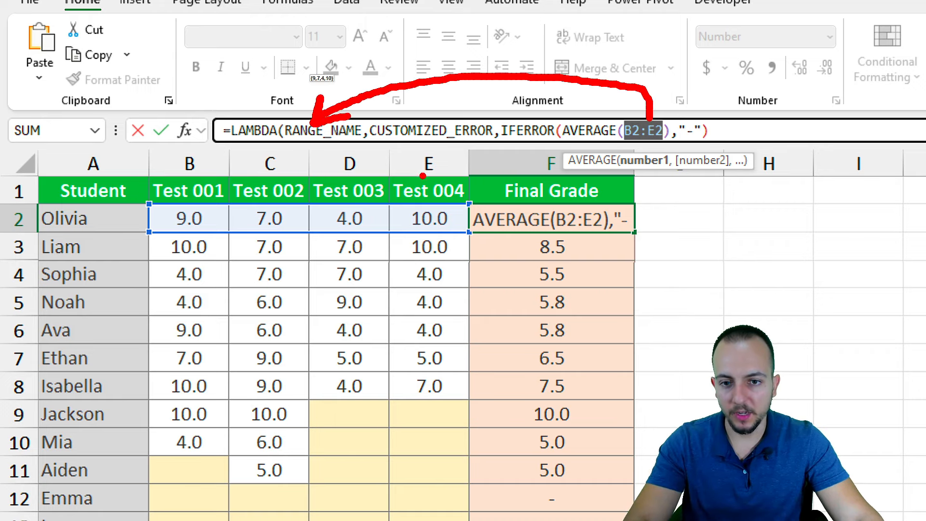
key(Escape)
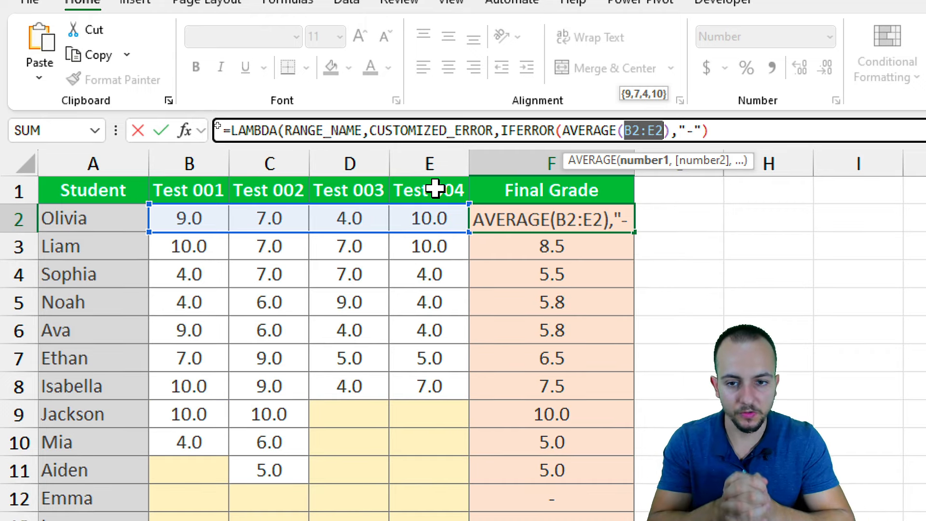
text(RANGE)
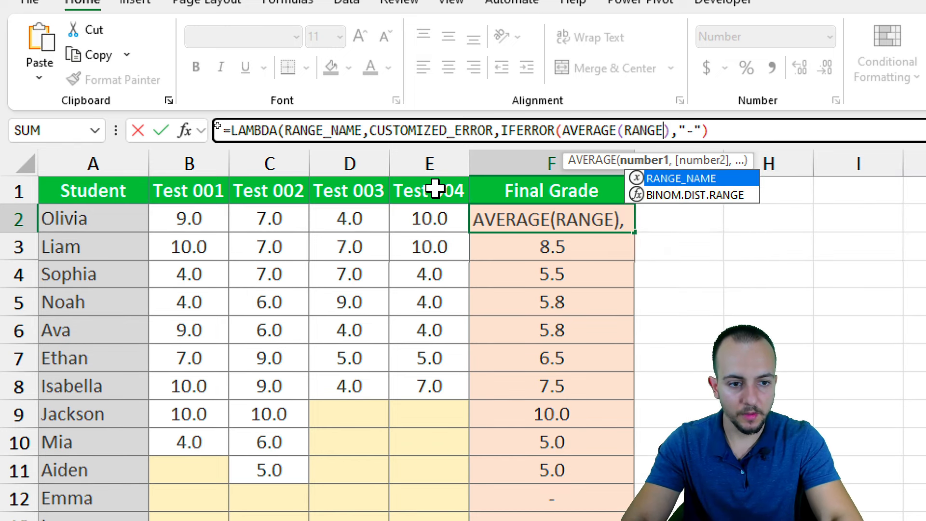
double_click(697, 179)
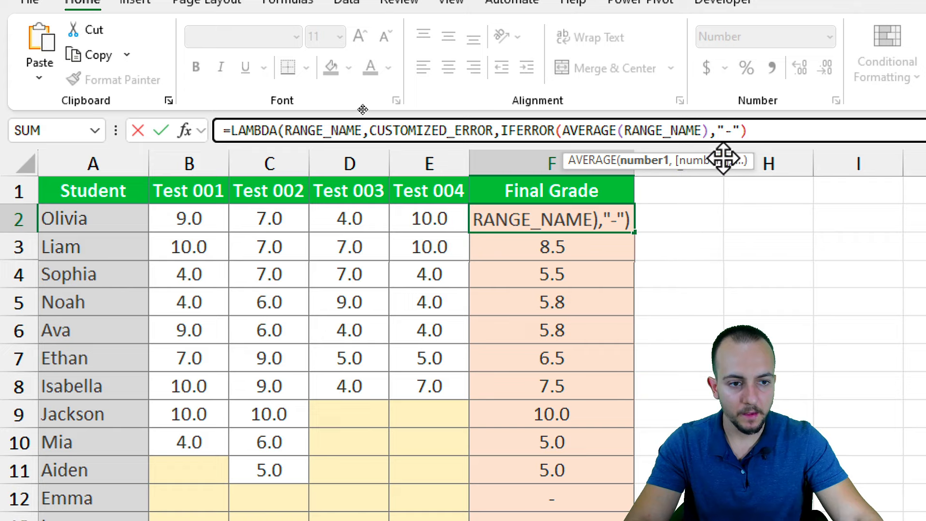
Replace the "-" in IFERROR with CUSTOMIZED_ERROR and enter the F2 formula with both closing parentheses
drag(717, 130, 741, 131)
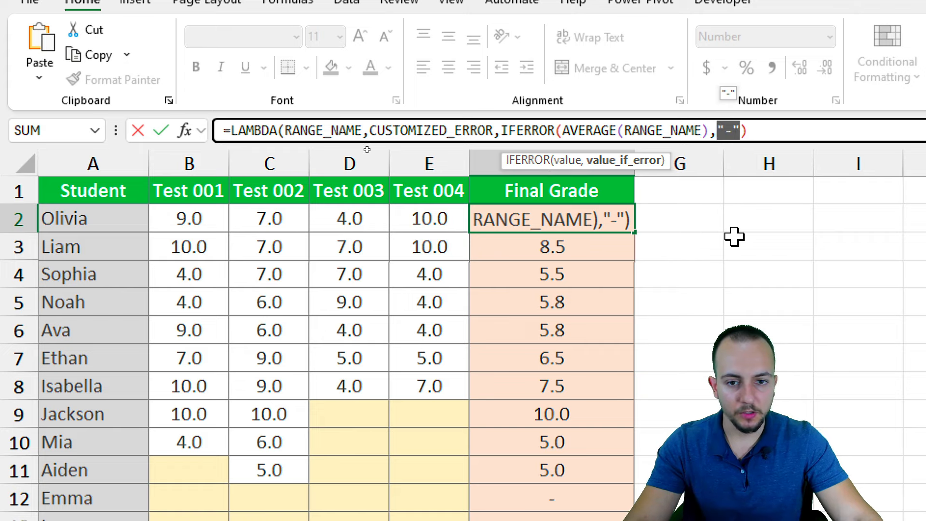
text(C)
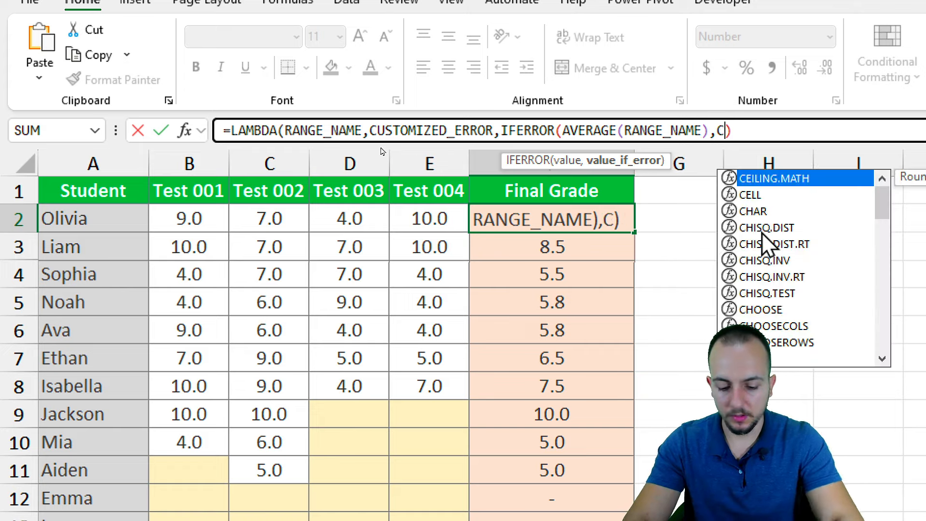
text(USTO)
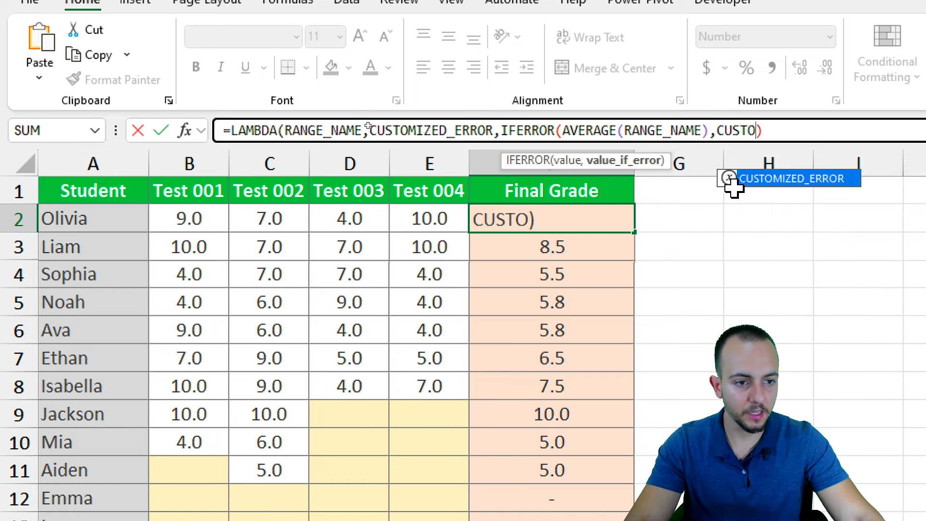
double_click(764, 182)
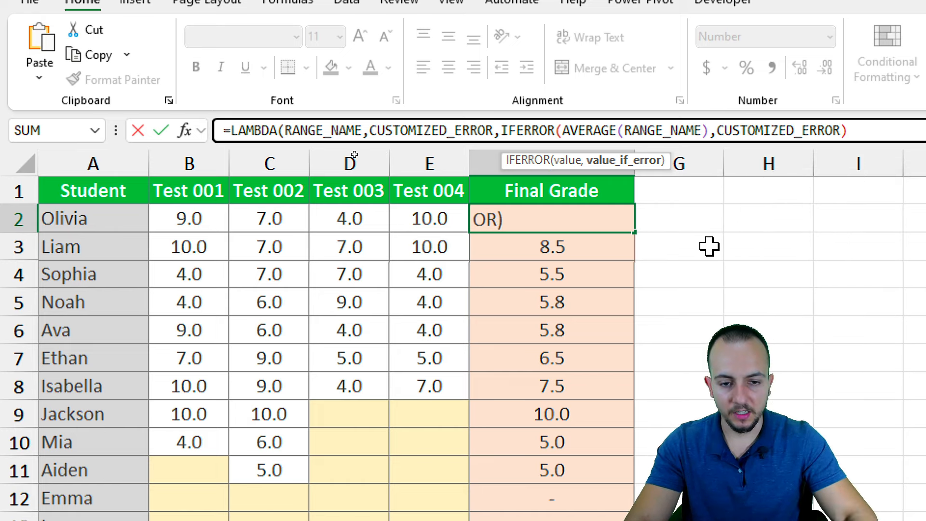
key(Return)
click(689, 355)
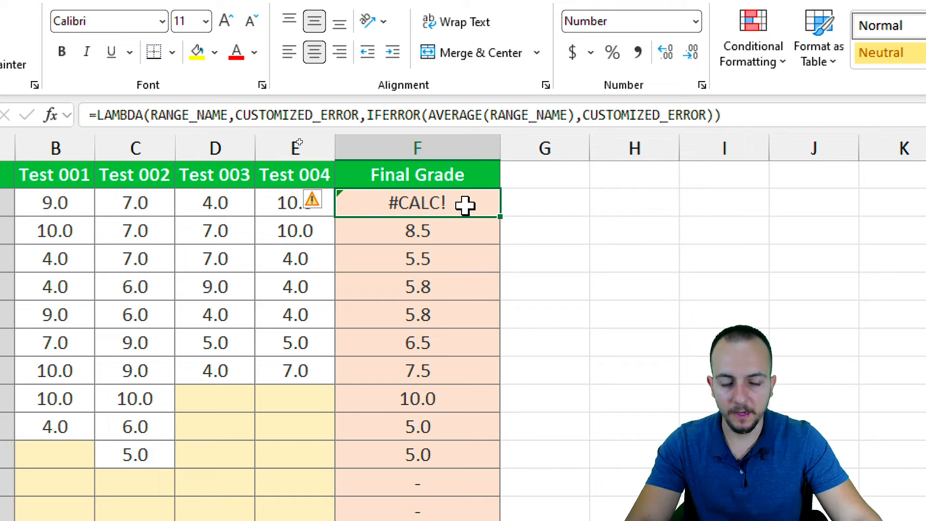
Copy the entire LAMBDA formula text from F2, including the equals sign, and leave the cell unchanged
drag(742, 115, 241, 107)
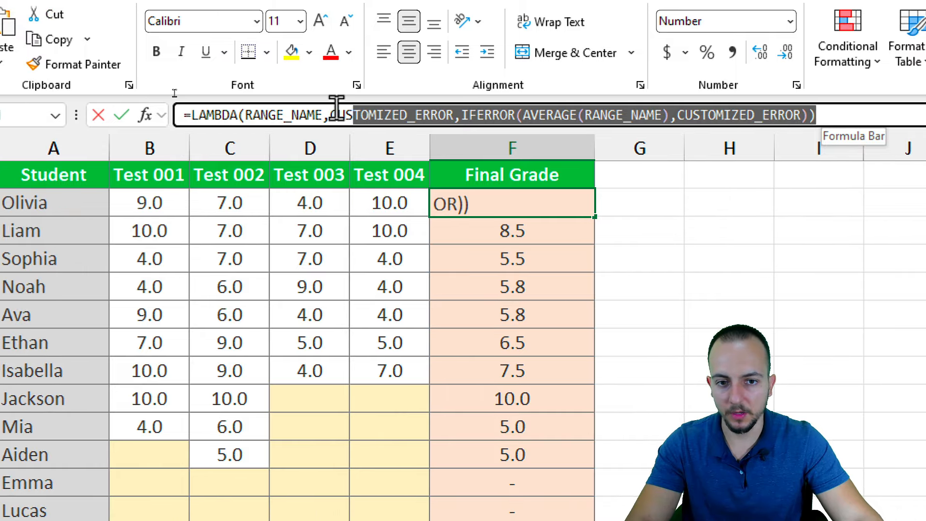
drag(336, 106, 147, 144)
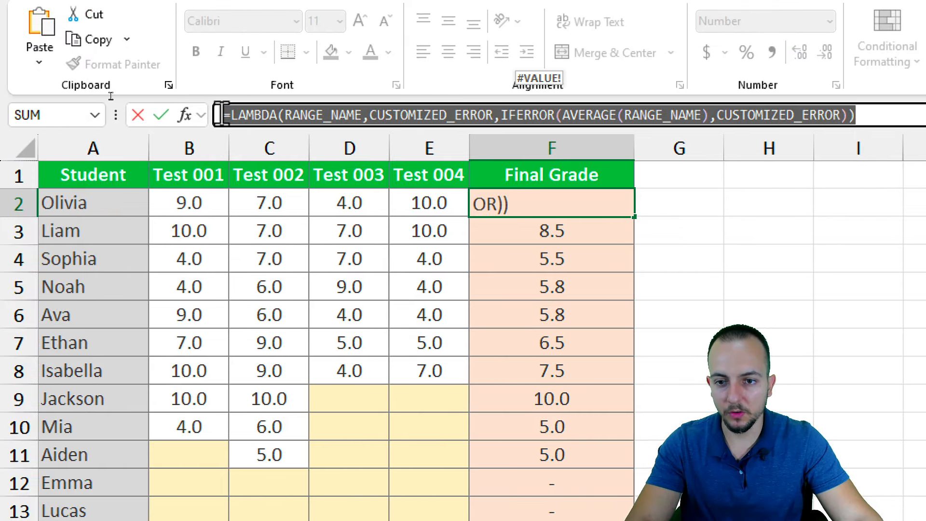
right_click(251, 112)
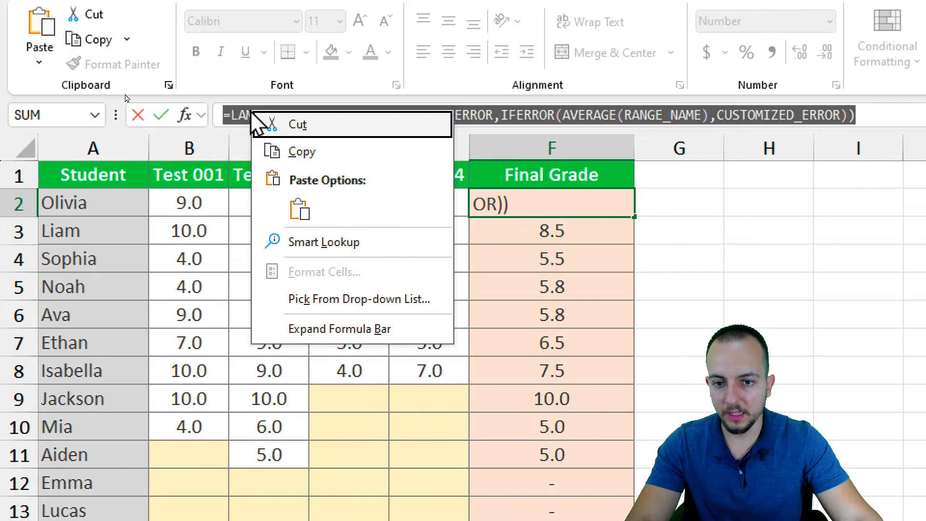
click(302, 152)
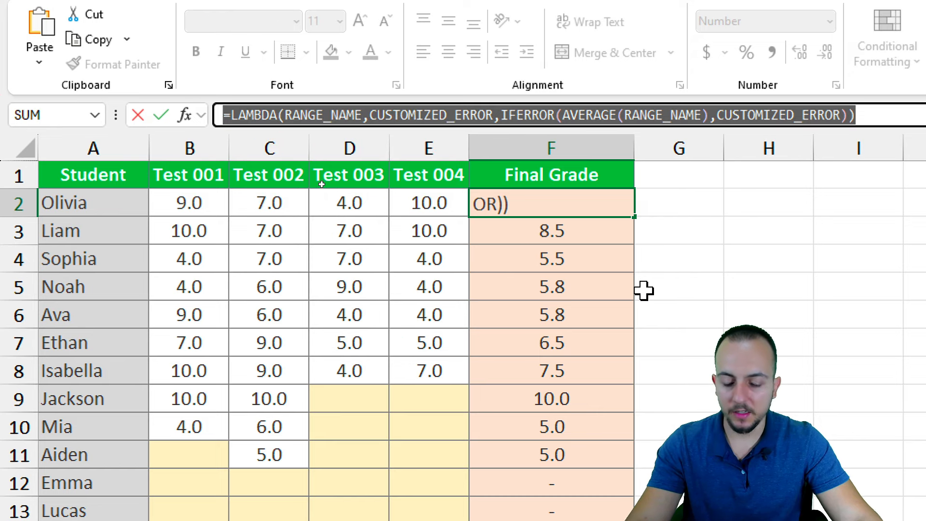
key(Escape)
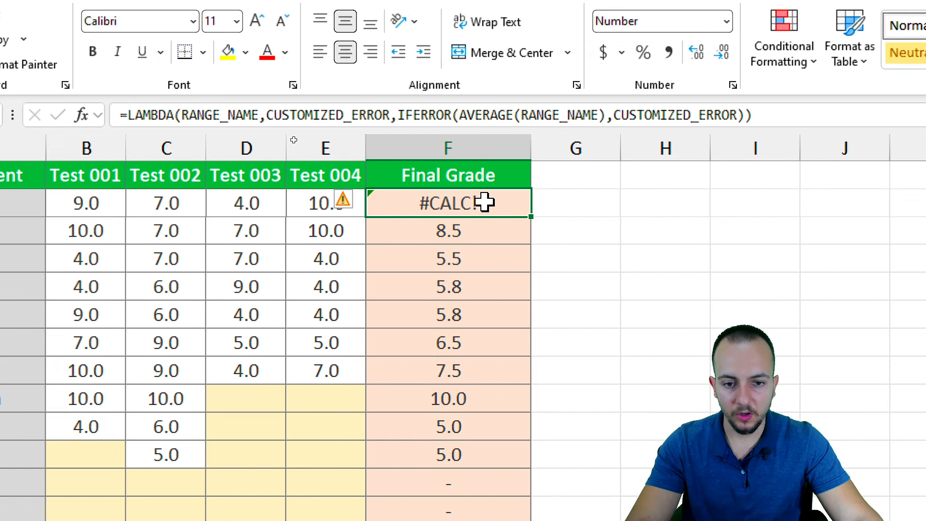
Clear the contents of the Final Grade cells F2 to F17 and select F2
drag(482, 201, 451, 448)
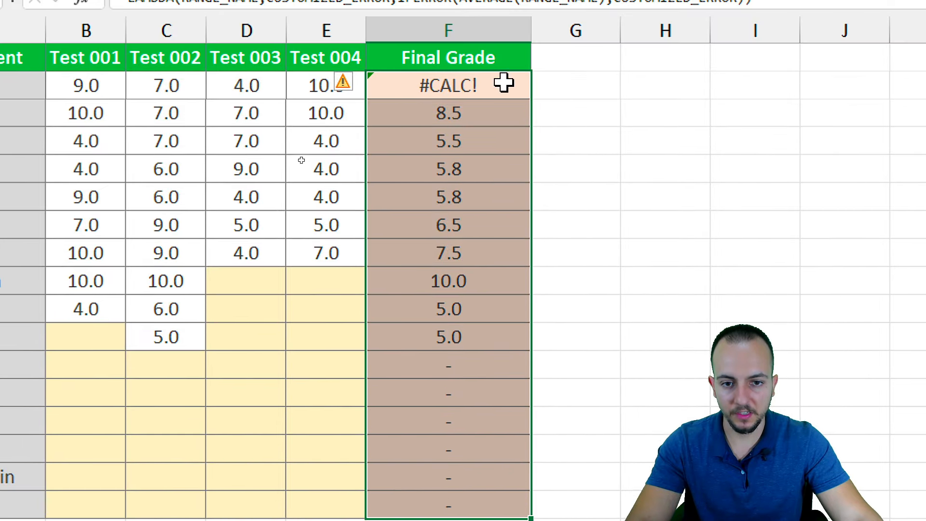
key(Delete)
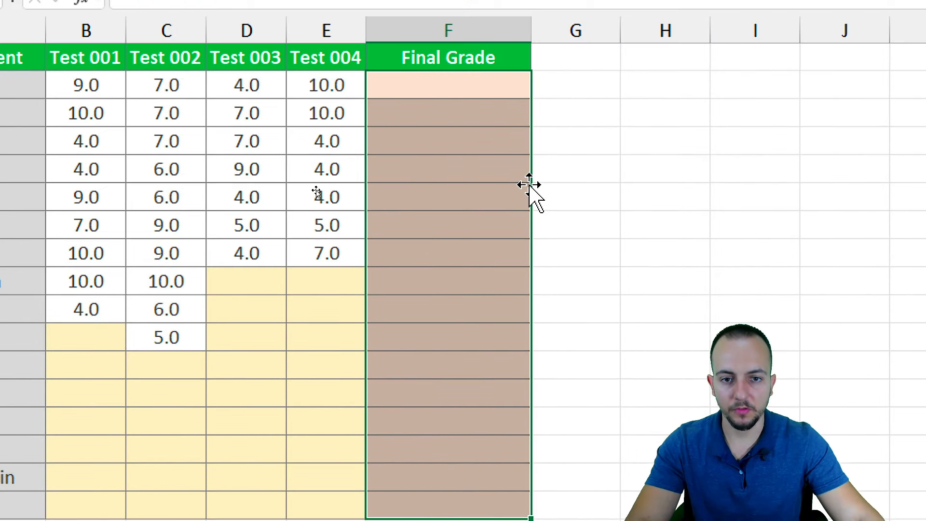
click(500, 90)
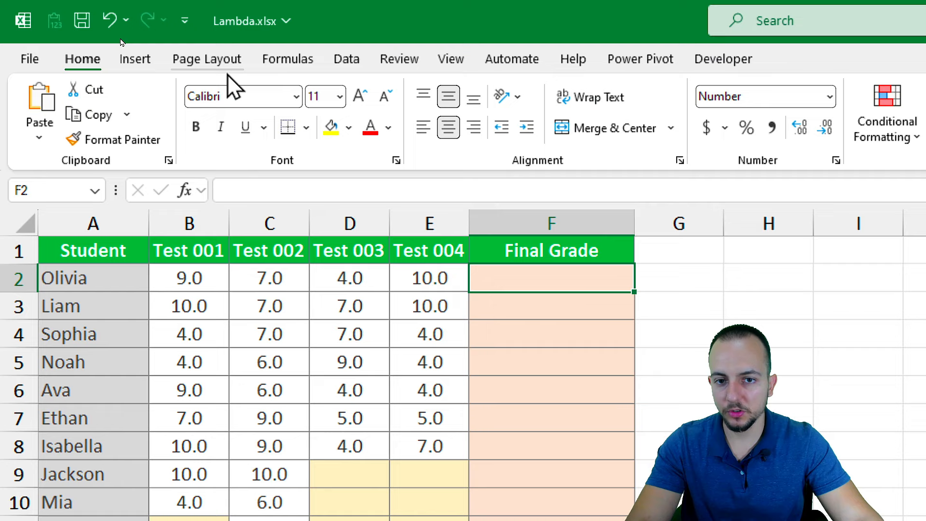
Start defining a new workbook-scoped name, Final_Grade☆, adding the star emoji at the end of the name
click(303, 62)
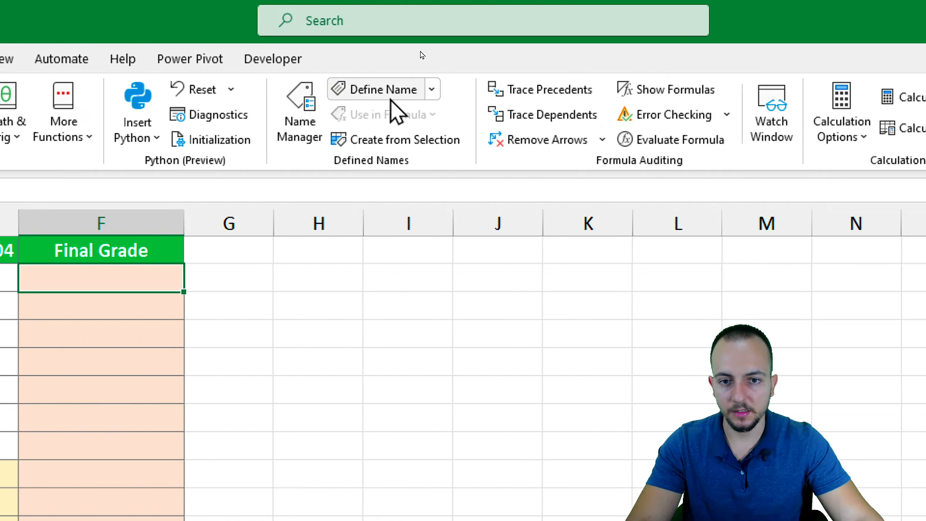
click(389, 96)
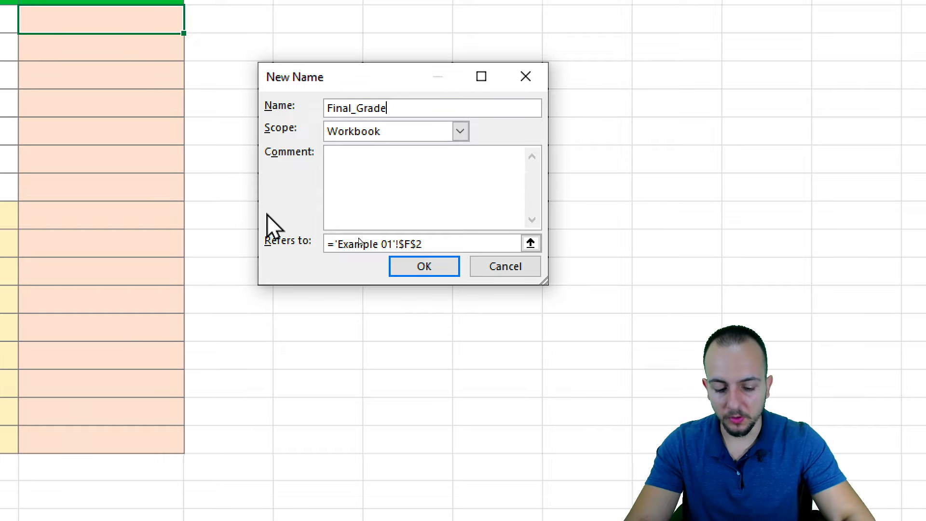
key(super+period)
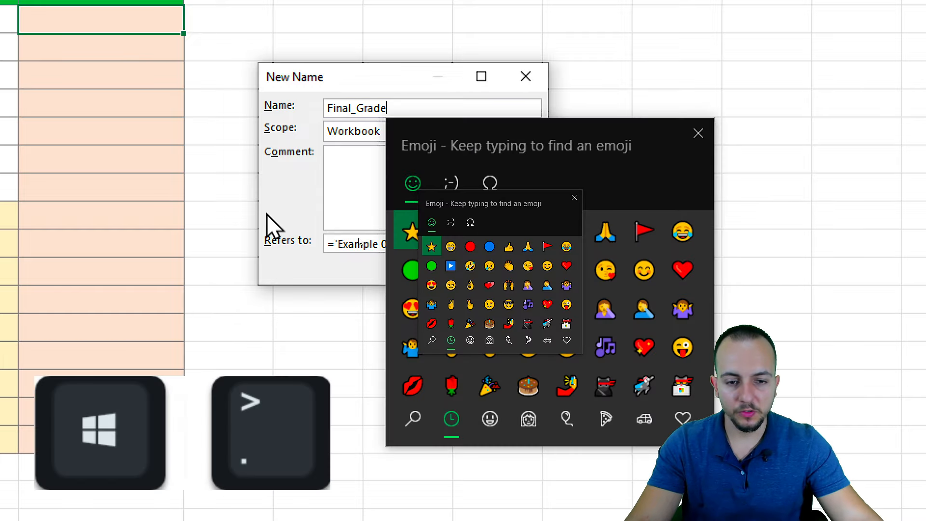
click(431, 246)
click(574, 198)
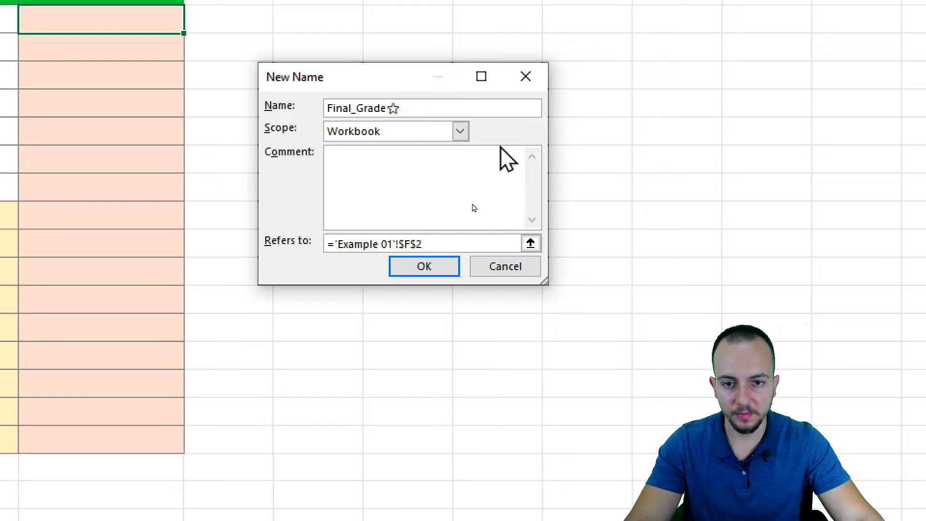
Add the comment "This function calculates the ave..." to the new name
click(352, 170)
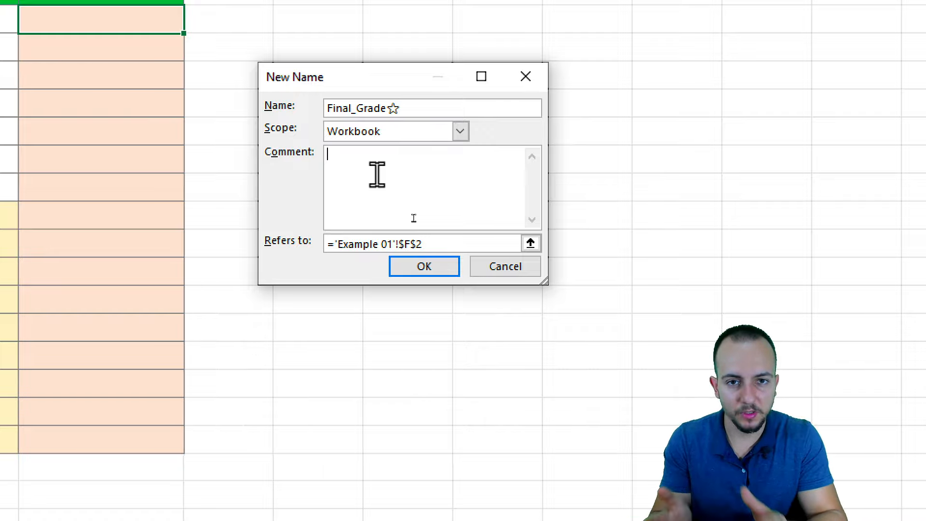
text(This f)
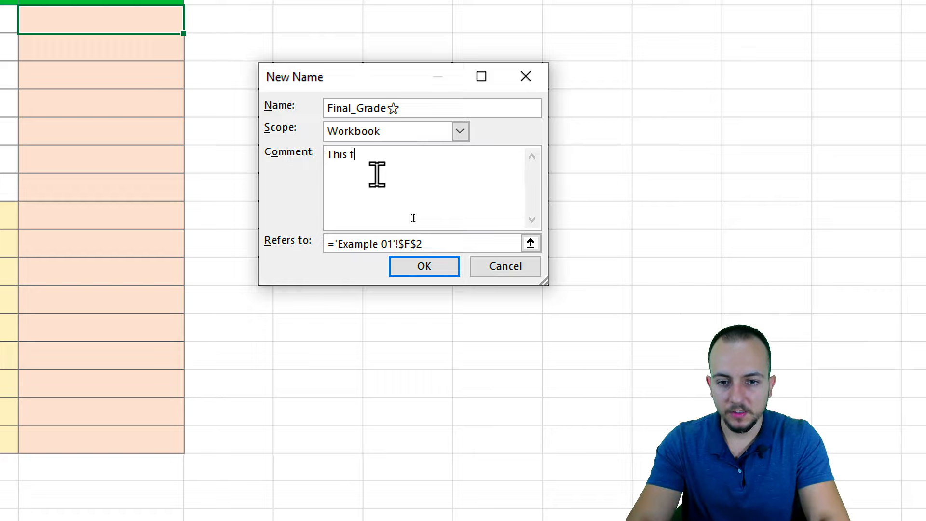
text(unction calcu)
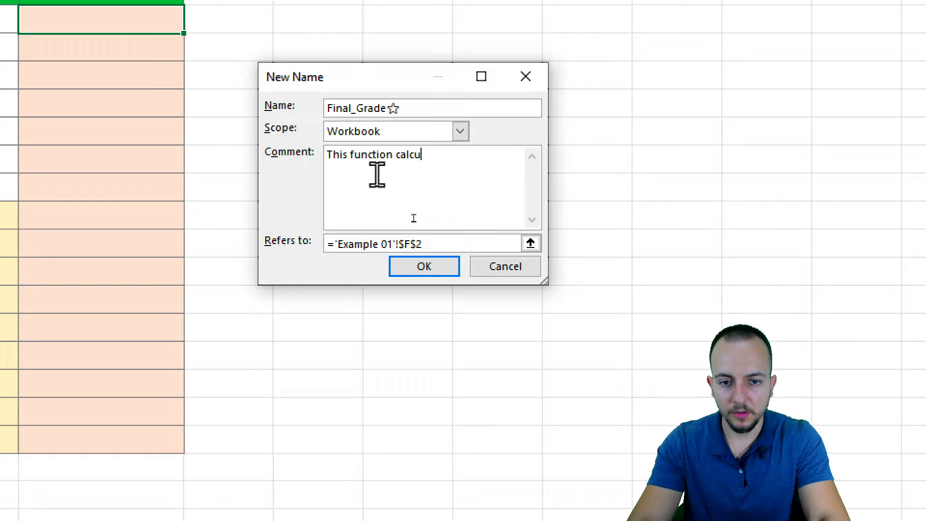
text(lates the ava)
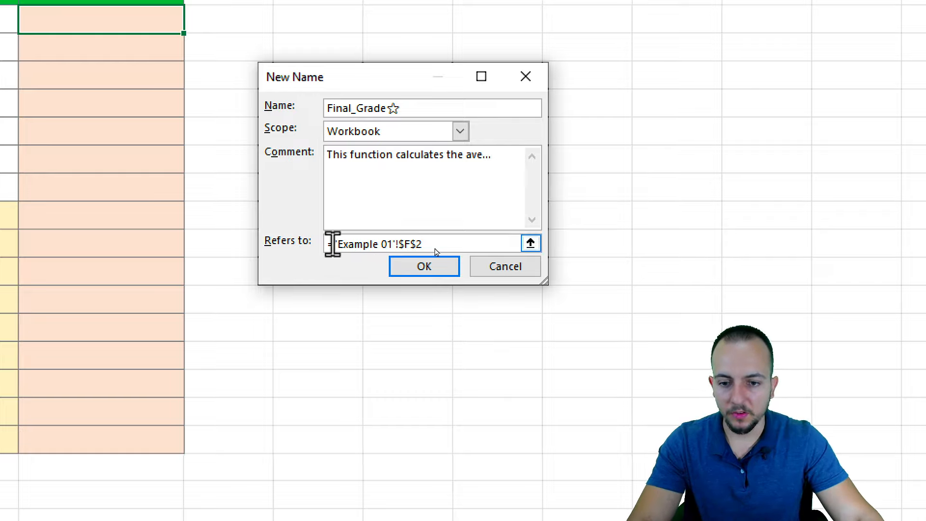
Replace the new name's cell reference with the copied LAMBDA formula and create the name
drag(553, 195, 732, 193)
drag(449, 250, 325, 242)
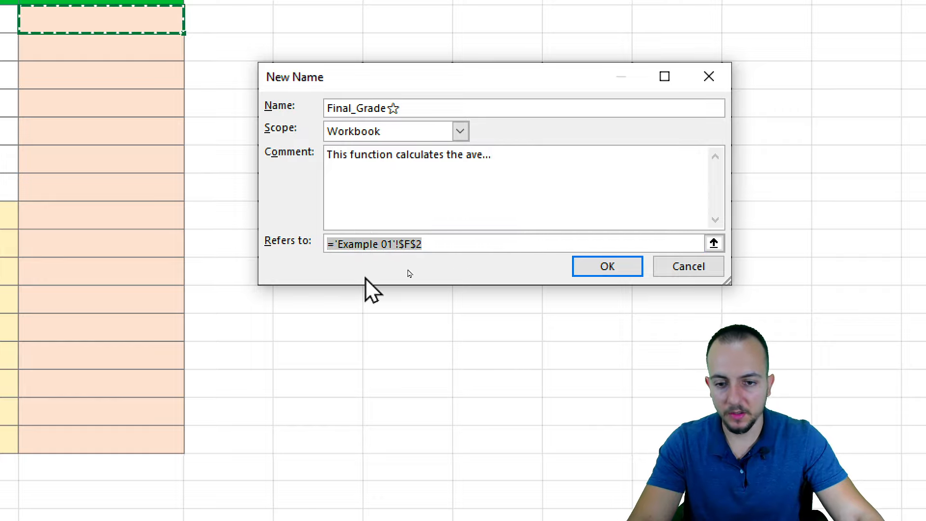
key(BackSpace)
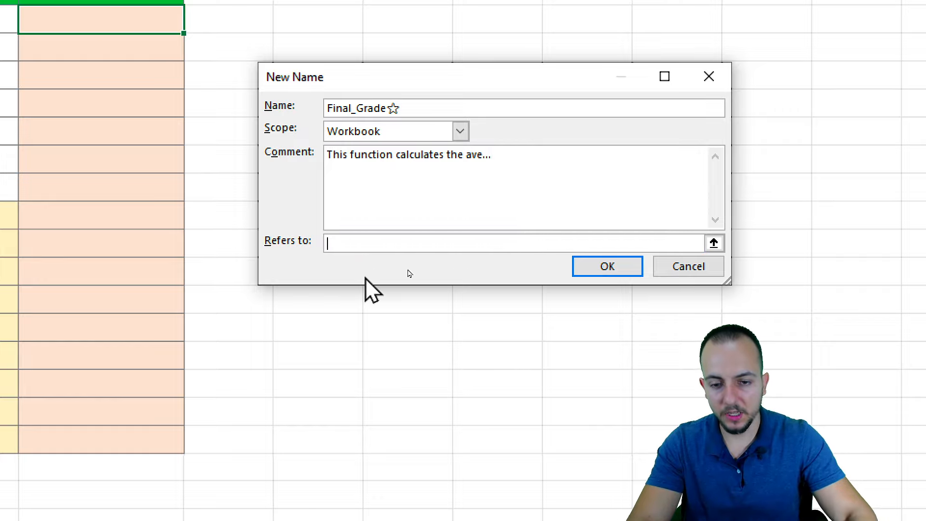
right_click(358, 244)
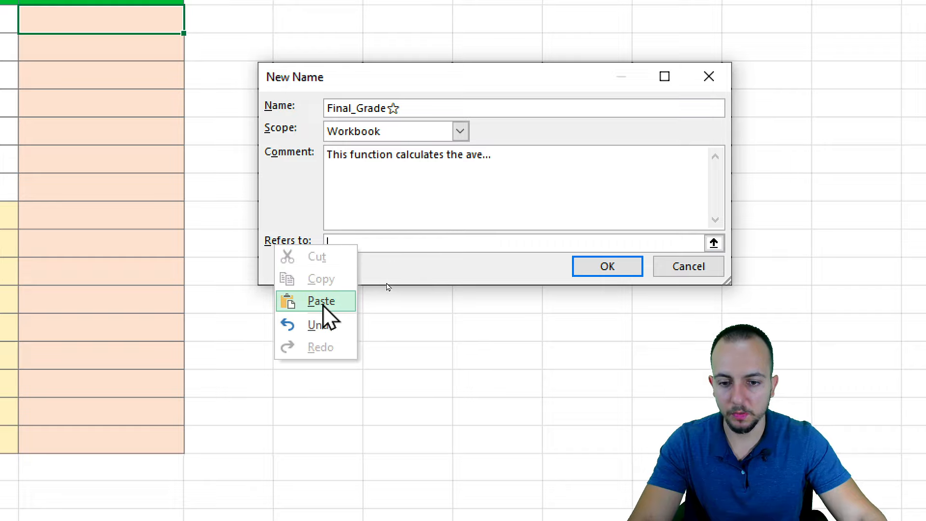
click(321, 302)
drag(611, 243, 96, 268)
click(221, 243)
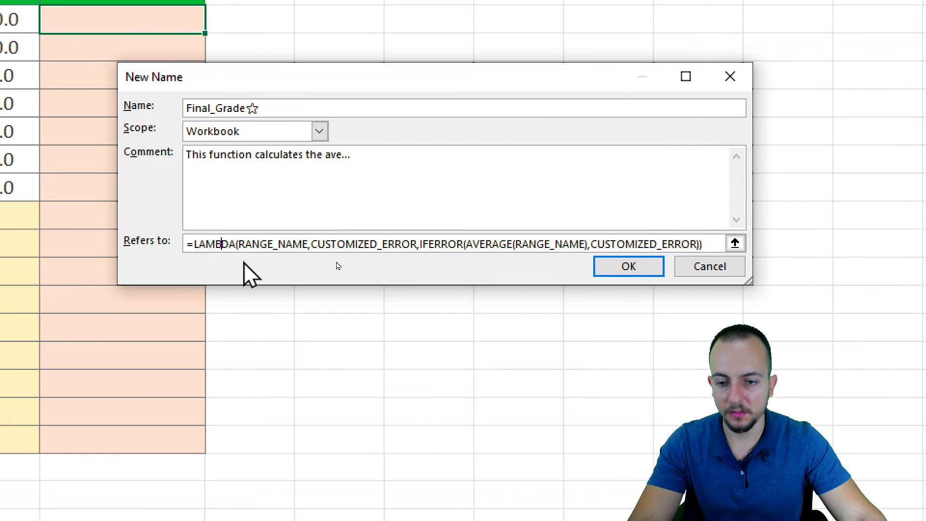
click(610, 268)
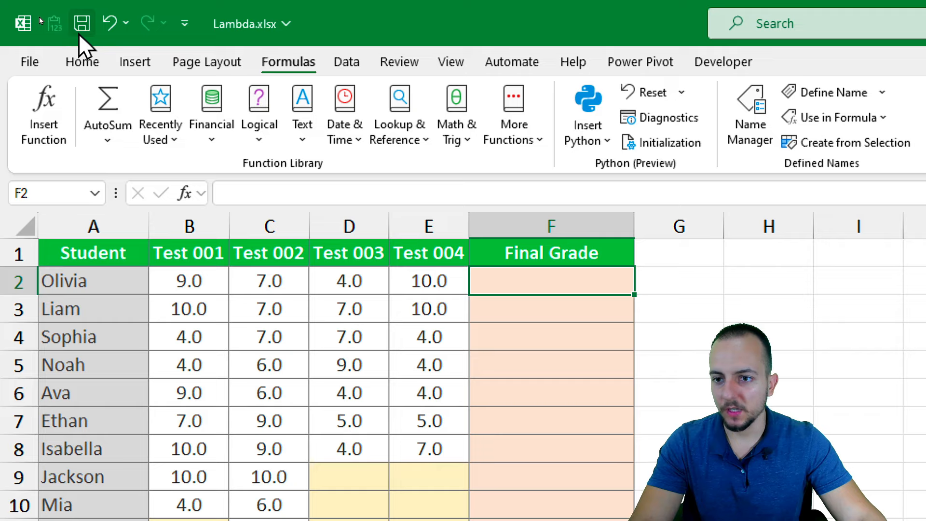
Save the workbook and select F2, the first Final Grade cell
click(80, 35)
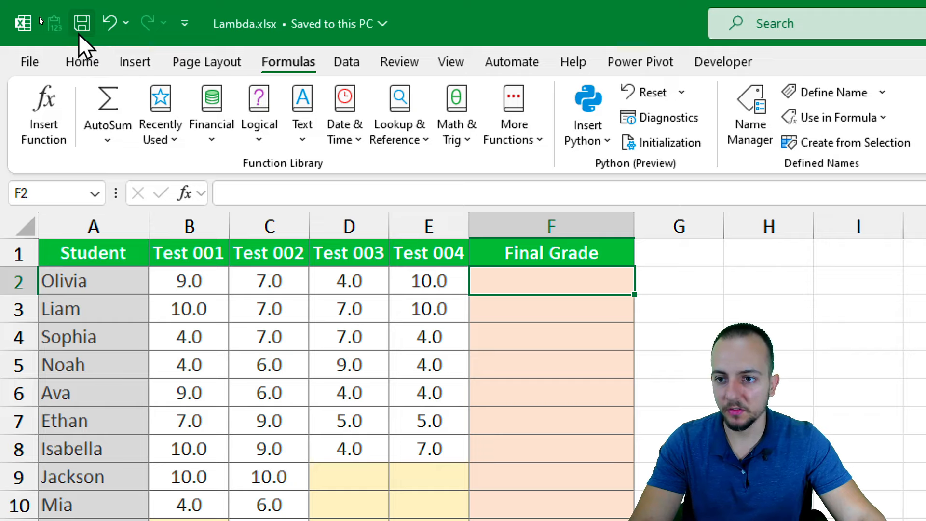
click(82, 62)
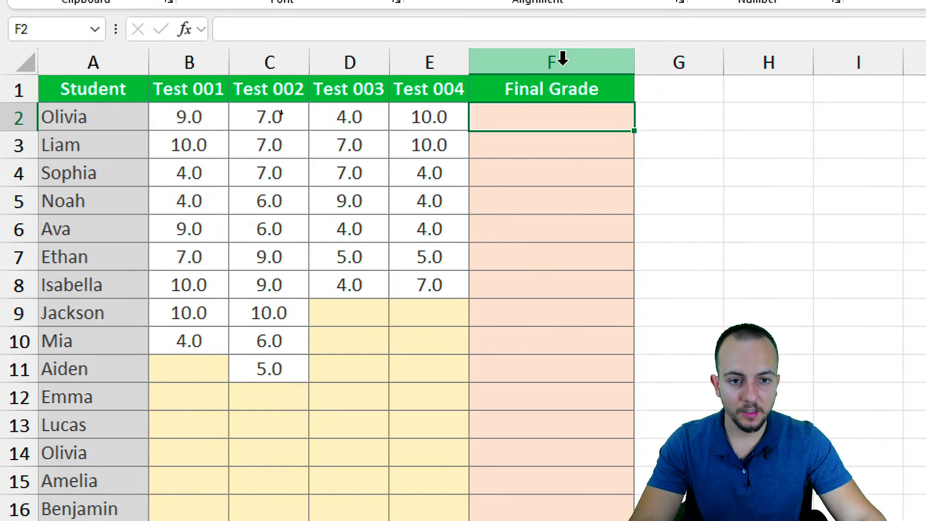
click(562, 143)
click(546, 201)
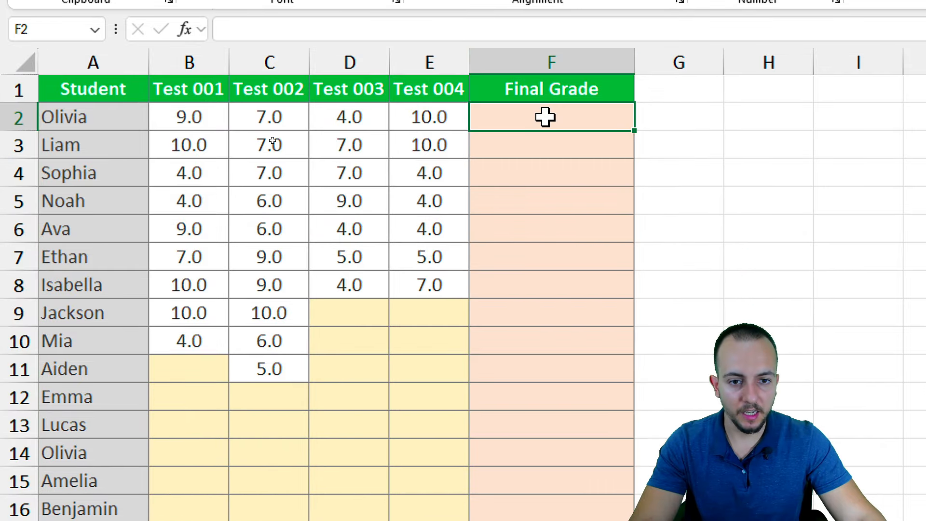
drag(429, 62, 167, 60)
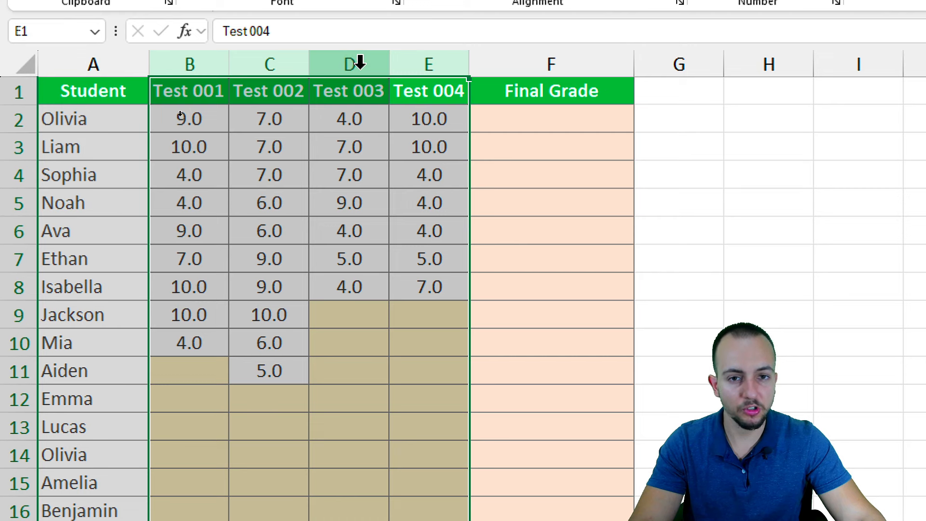
click(539, 123)
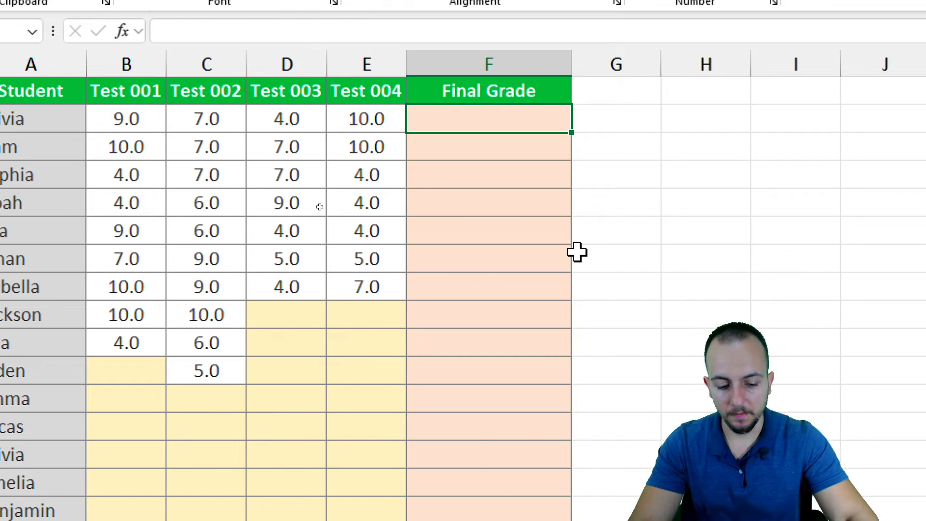
Enter =Final_Grade☆(B2:E2,"Missing data") in F2, using the custom function
text(=)
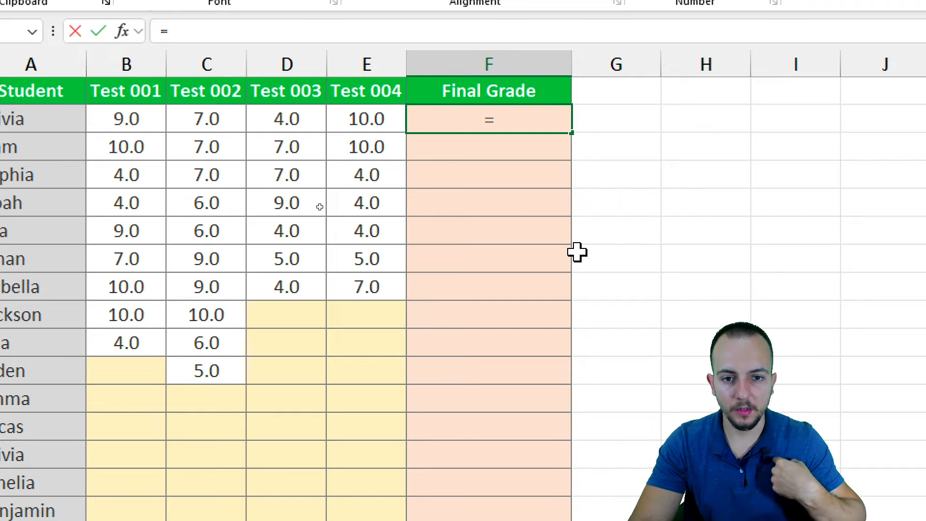
text(final)
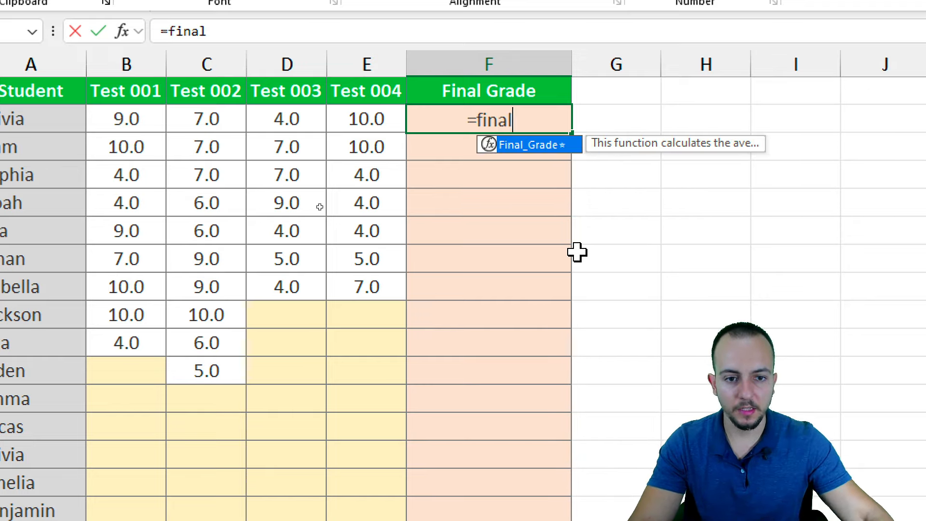
double_click(507, 147)
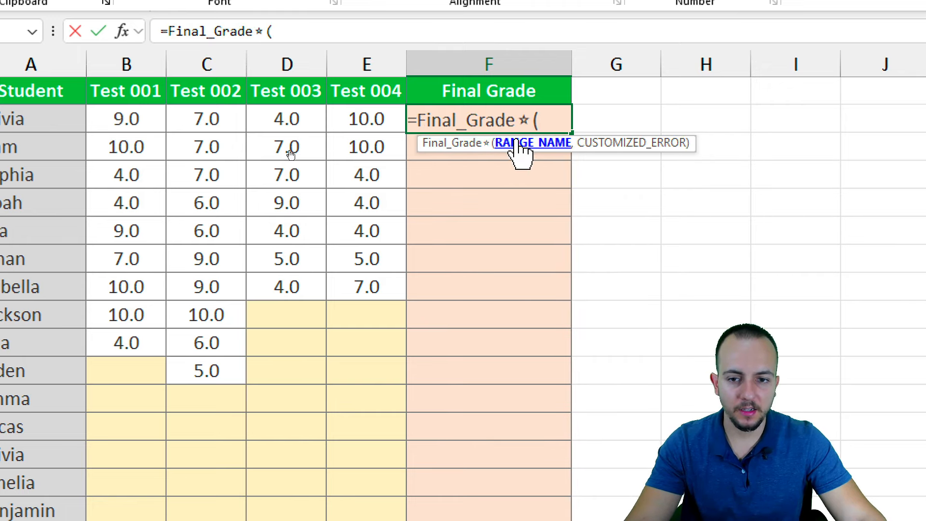
drag(400, 123, 124, 119)
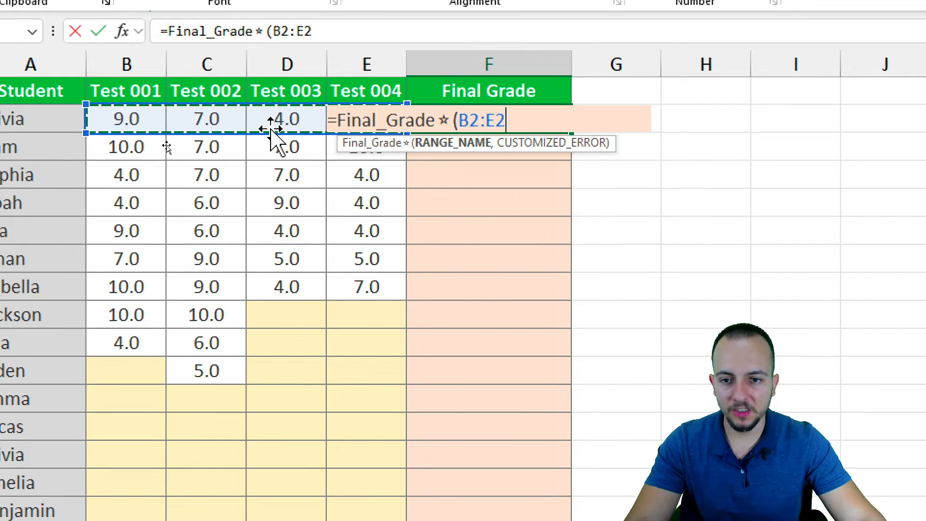
text(,)
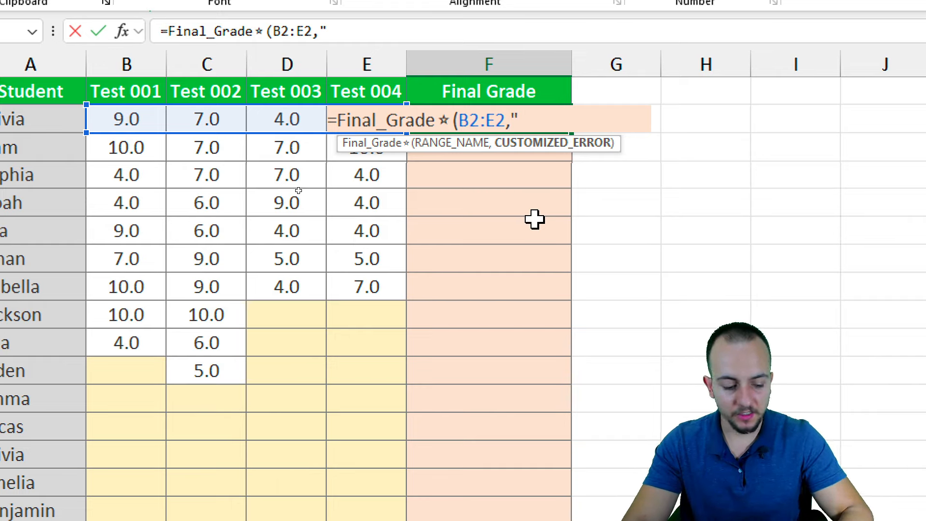
text(Missing dat)
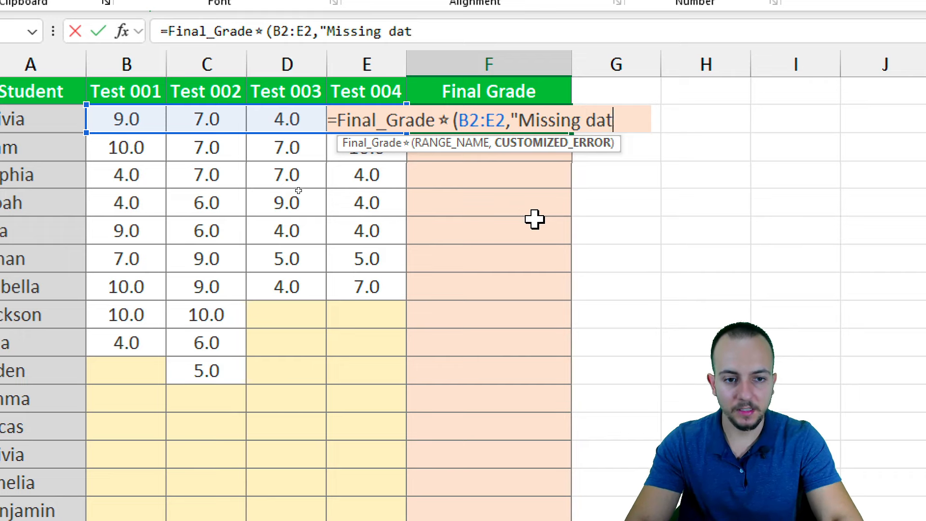
text(a"))
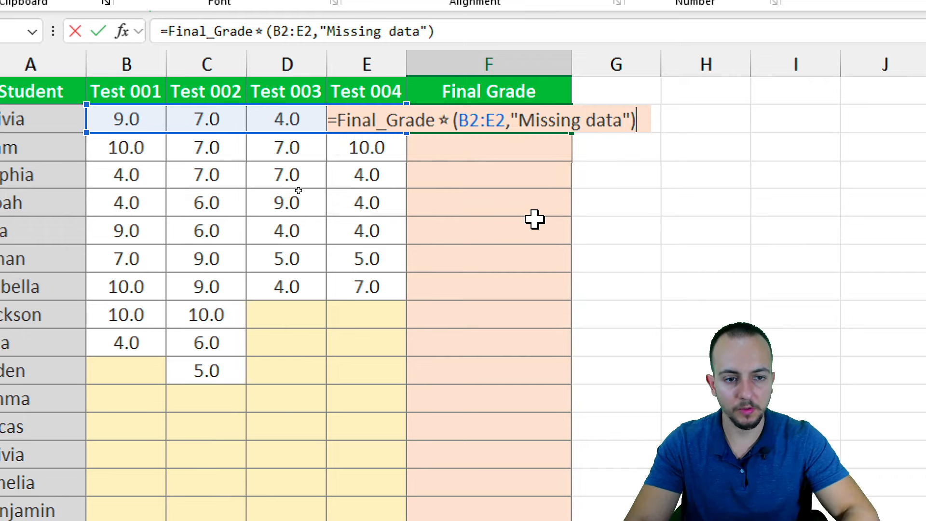
key(Return)
Fill the F2 formula down to F17 and check the Final Grade column
click(552, 115)
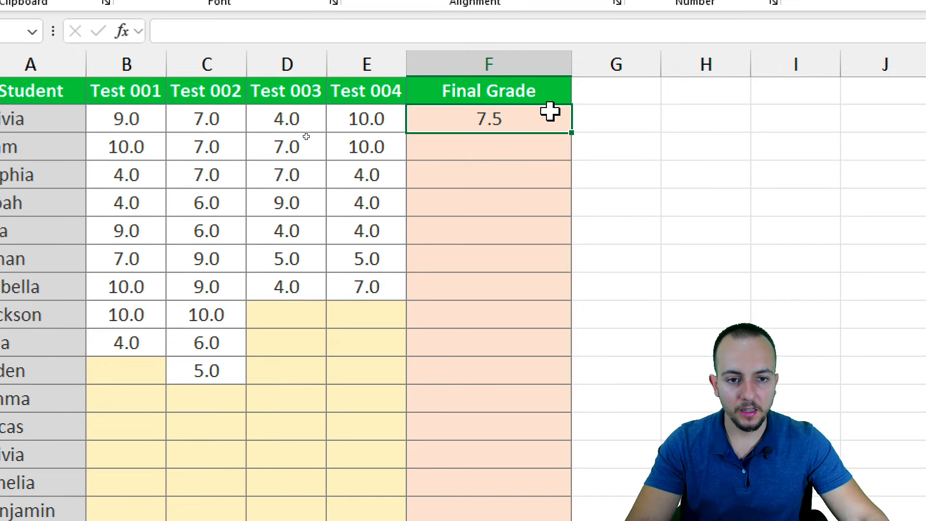
drag(573, 132, 556, 454)
click(534, 306)
scroll(452, 450, down, 2)
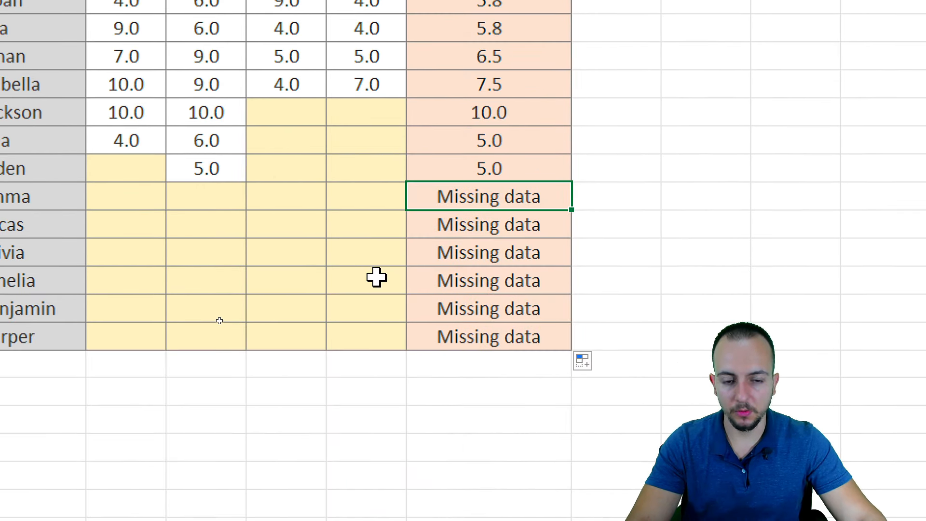
scroll(451, 57, up, 1)
scroll(477, 72, up, 2)
Examine the Final_Grade☆ formula and its arguments in F2, leaving the cell unchanged
double_click(490, 95)
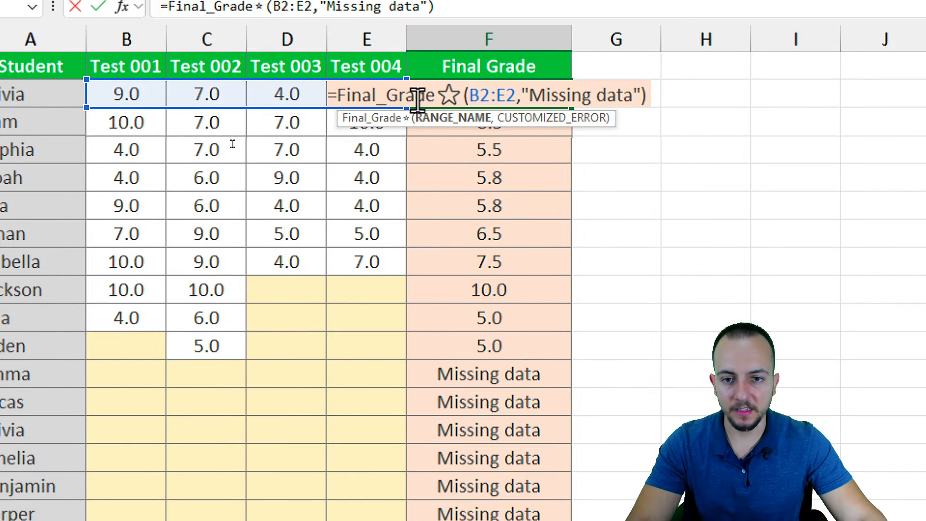
key(Escape)
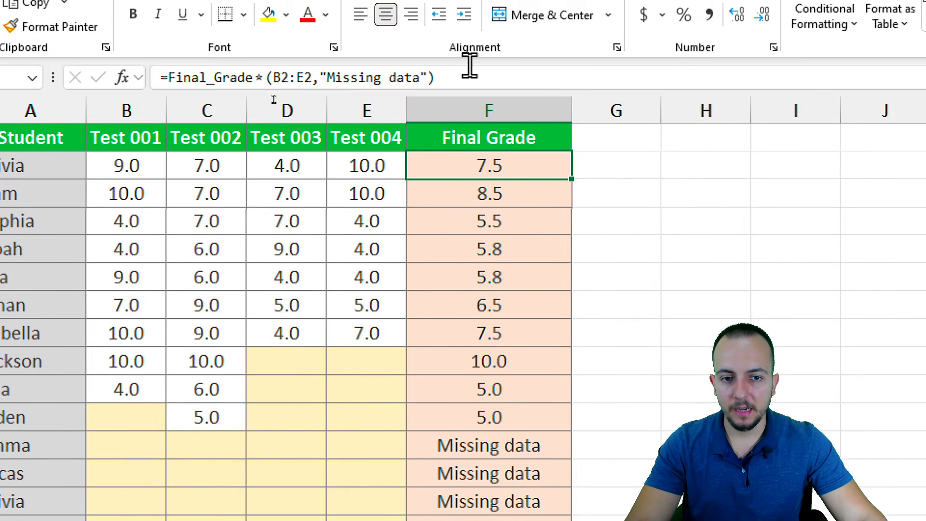
double_click(505, 165)
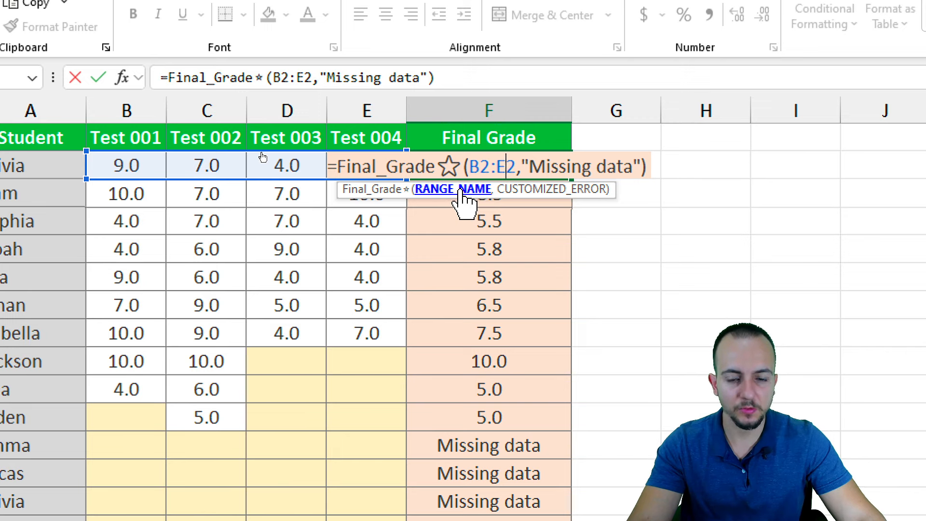
key(ctrl+Return)
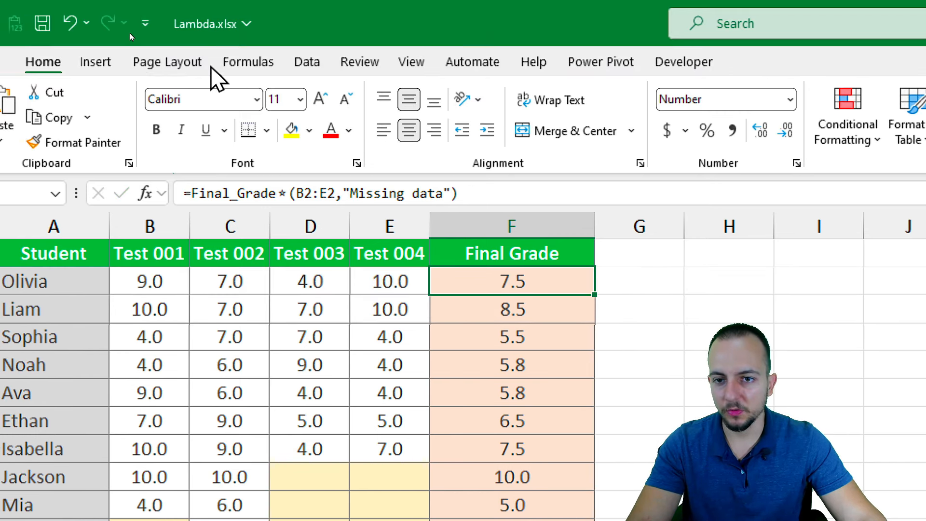
Edit the Final_Grade☆ name definition and shorten the LAMBDA's first parameter name to RANGE
click(248, 62)
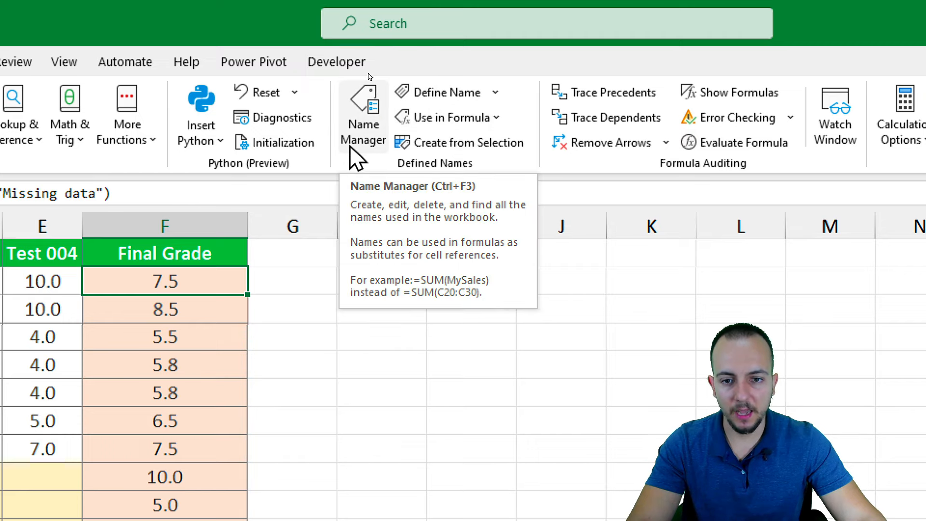
click(360, 131)
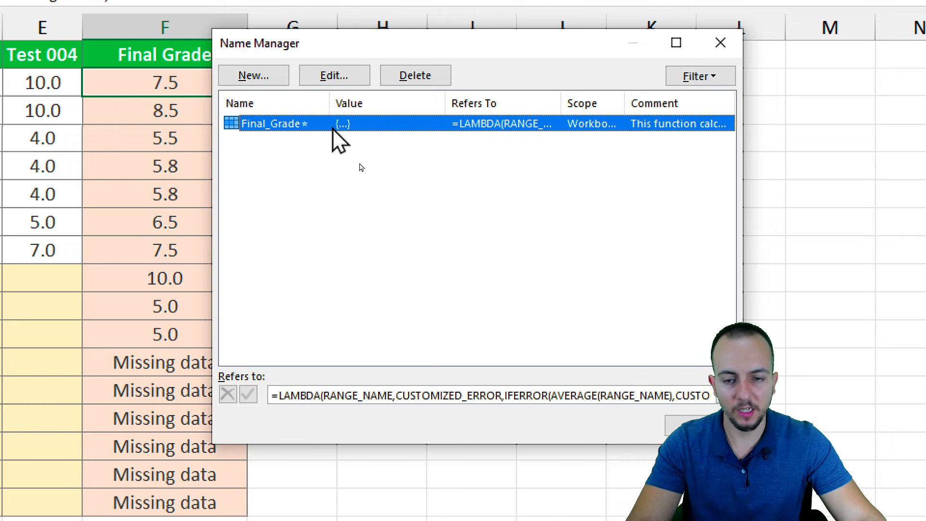
click(351, 80)
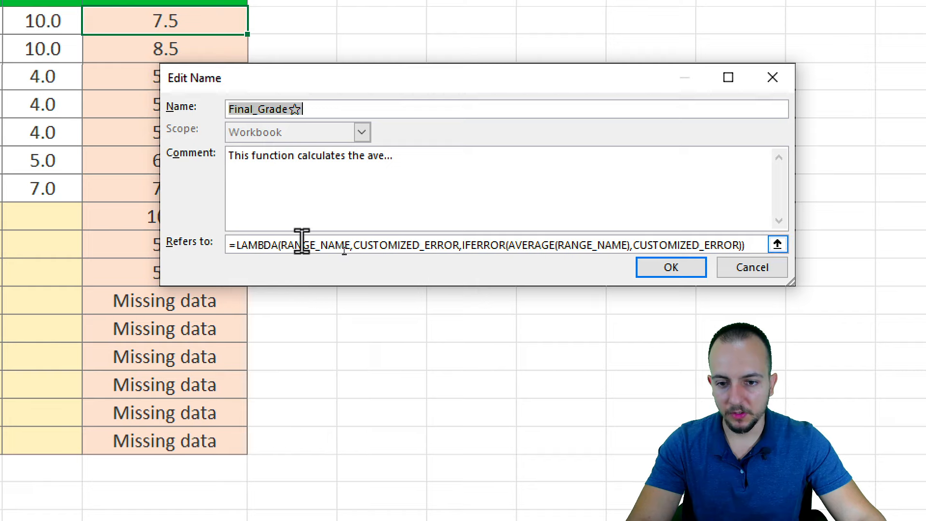
click(304, 307)
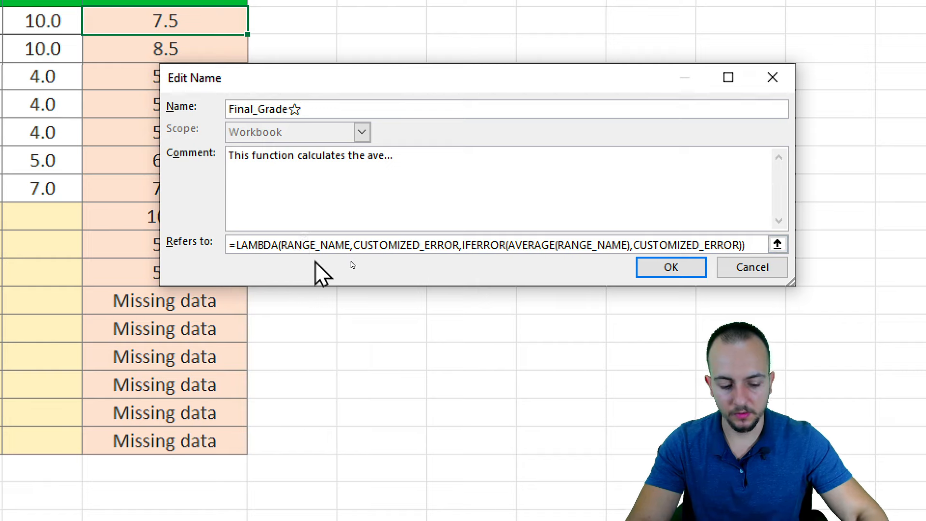
key(Delete)
key(Delete)
key(Delete)
key(Delete)
key(Delete)
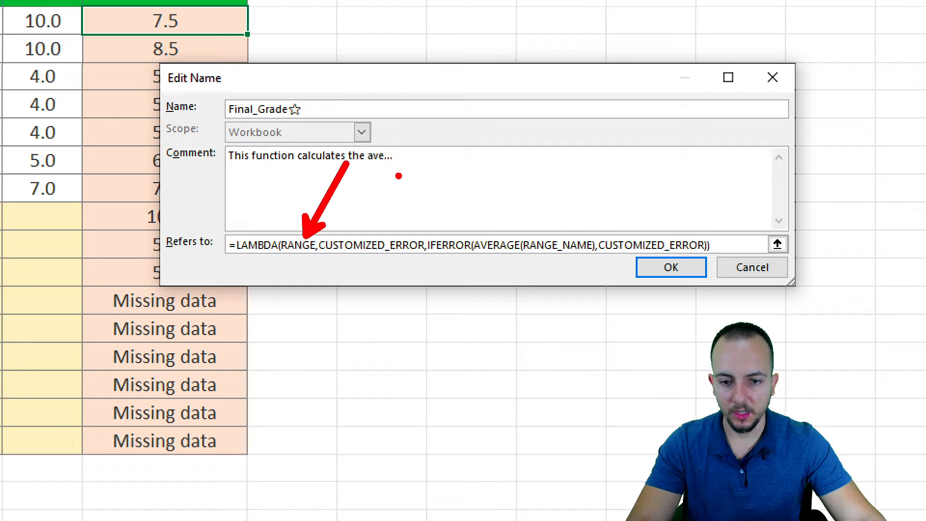
Change the AVERAGE argument in the definition to RANGE, save the edited name and return to the worksheet
mouse_move(563, 259)
mouse_down()
mouse_move(547, 273)
mouse_move(539, 326)
mouse_up()
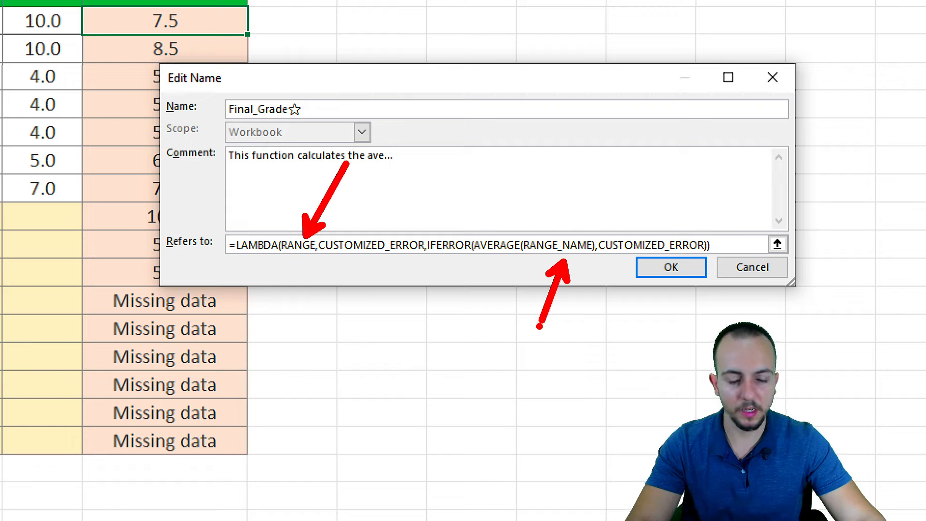
key(Delete)
key(Delete)
key(Delete)
key(Delete)
key(Delete)
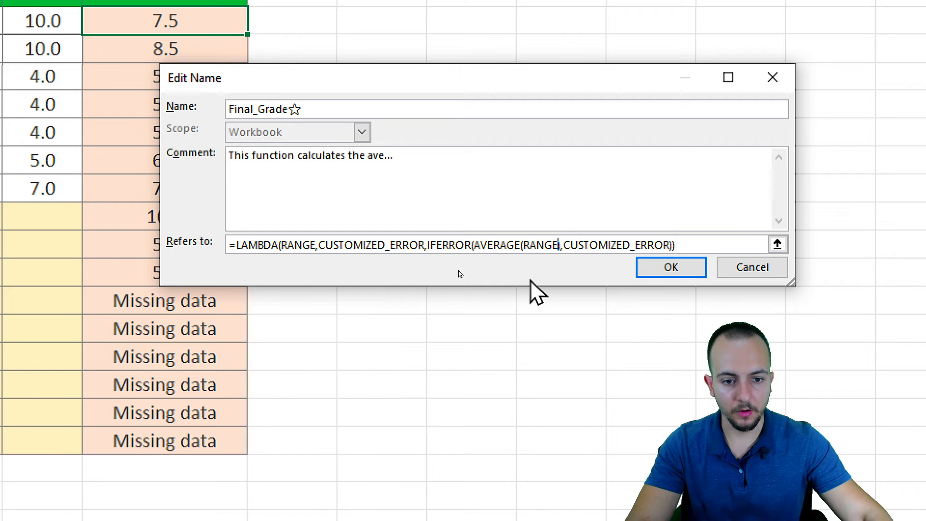
key(Return)
key(Escape)
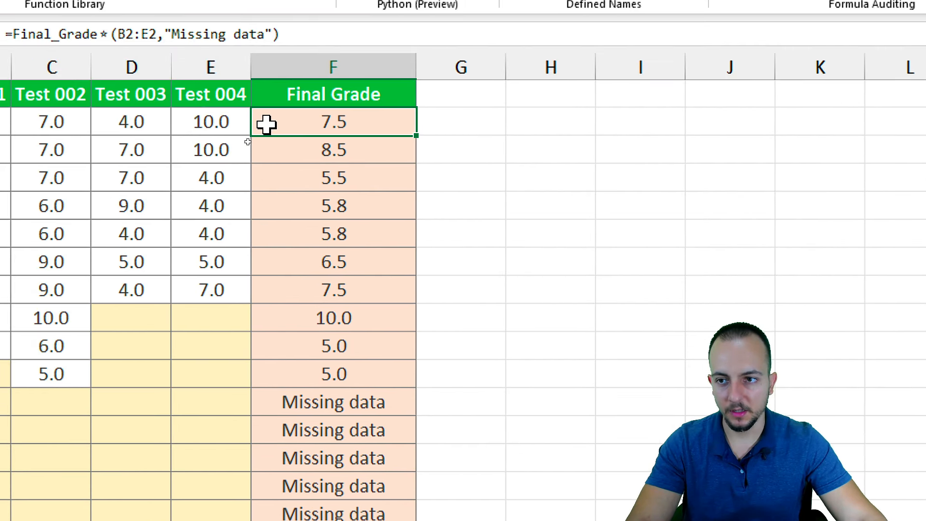
Examine the argument names of Final_Grade☆ in the F2 formula, leaving the cell unchanged
double_click(334, 126)
key(ctrl+2)
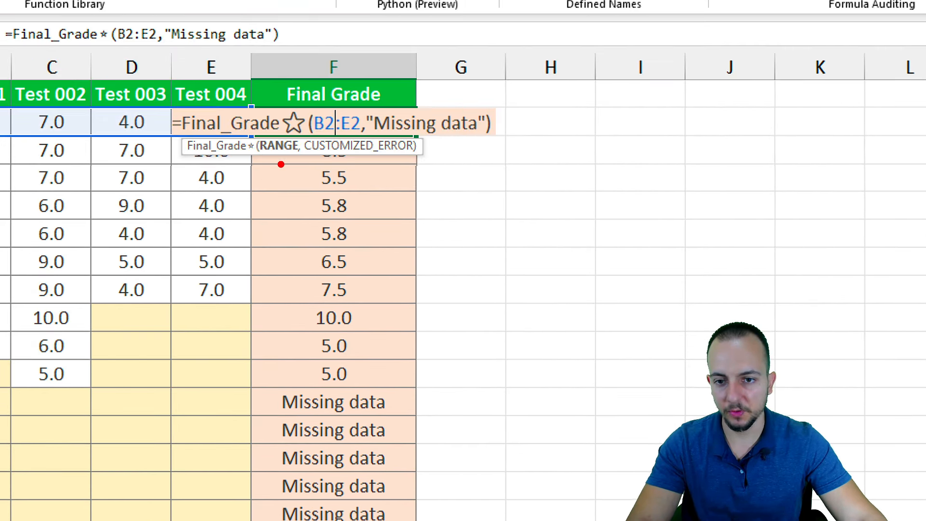
drag(280, 164, 279, 221)
drag(248, 129, 308, 161)
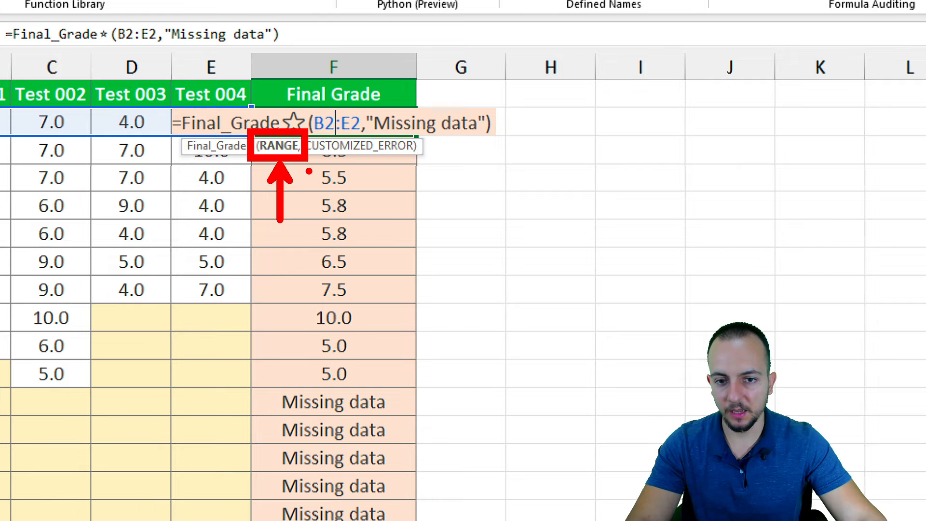
key(Escape)
key(Escape)
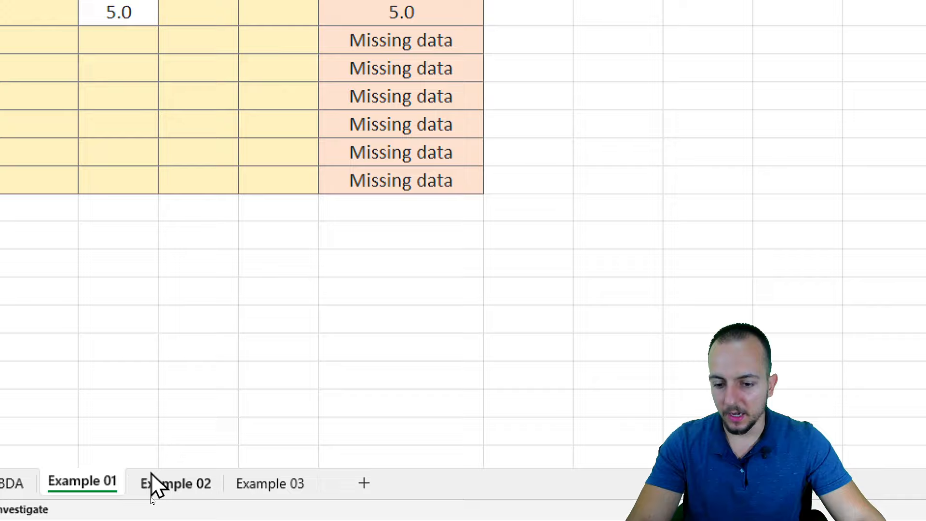
View the Example 02 and Example 03 sheets and return to Example 02
click(163, 502)
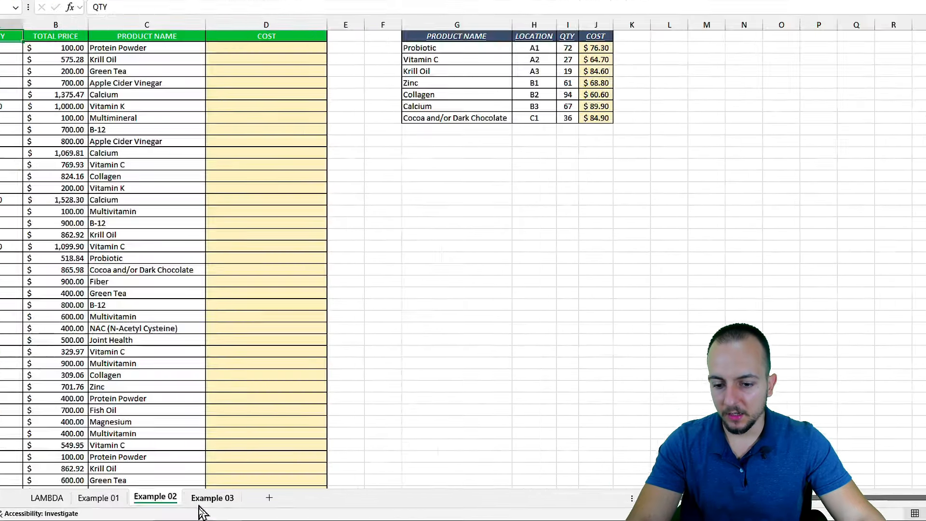
click(211, 502)
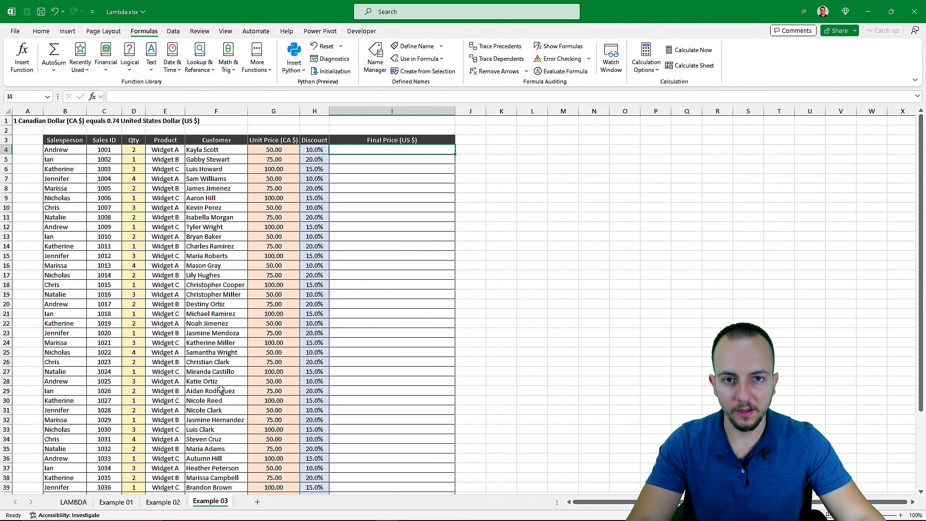
click(163, 502)
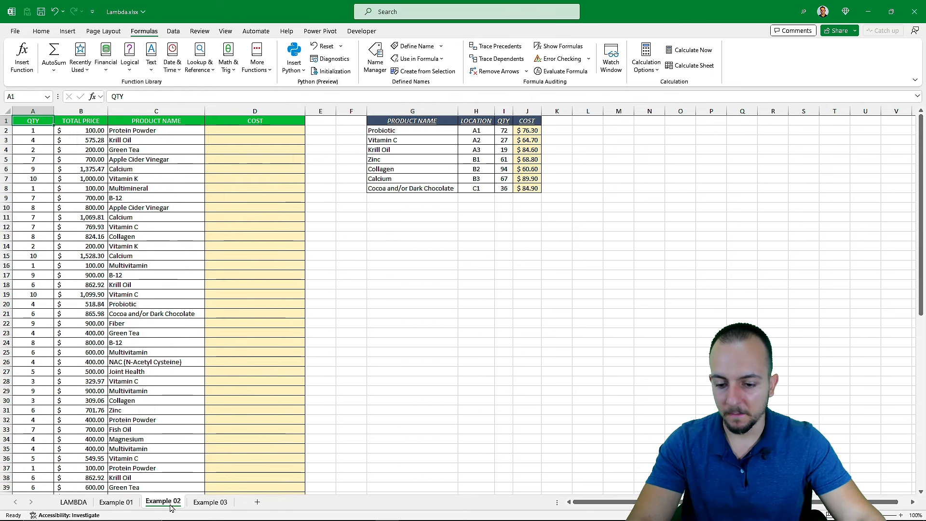
click(48, 33)
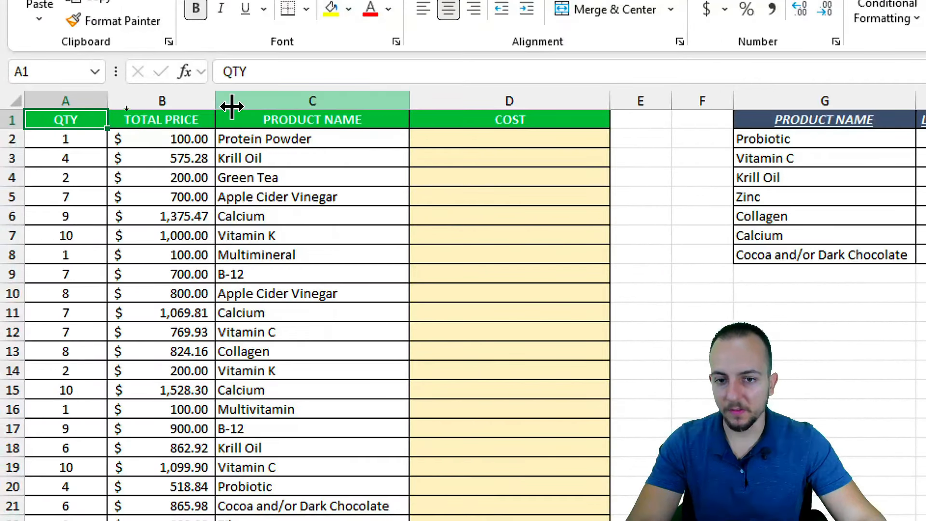
Examine the columns of the main table, including Qty, Product Name and the empty Cost column
click(137, 111)
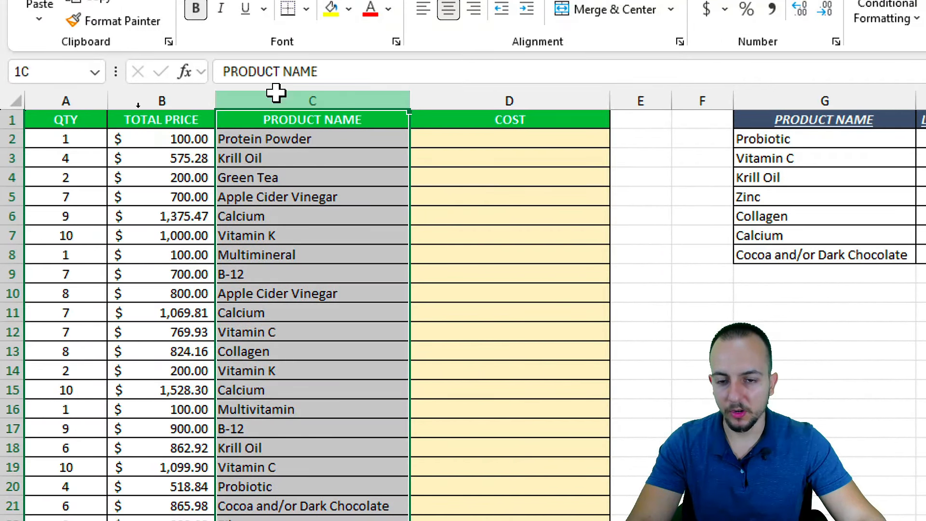
click(190, 95)
click(72, 94)
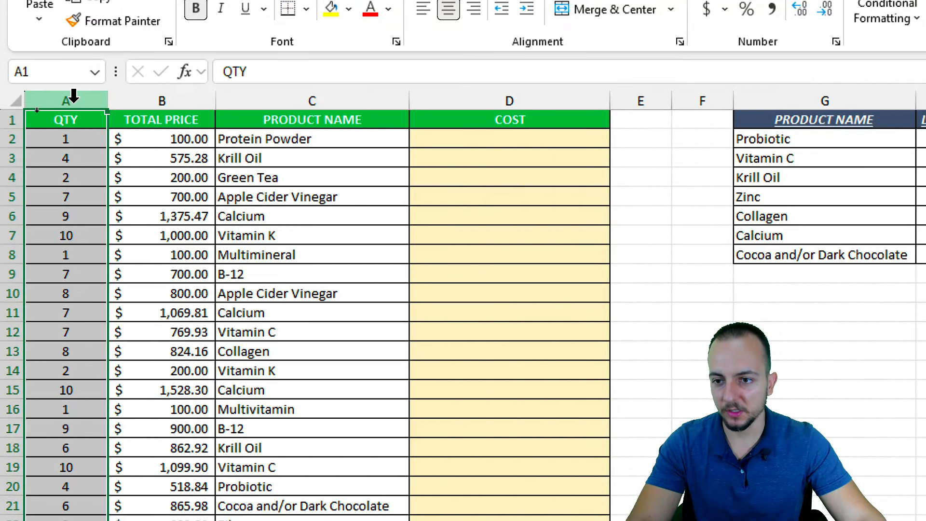
click(448, 96)
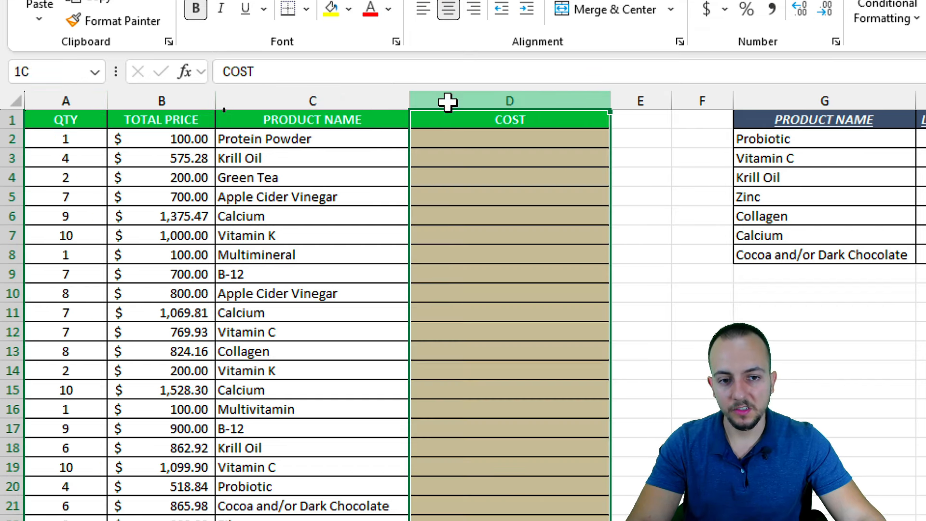
drag(465, 135, 454, 289)
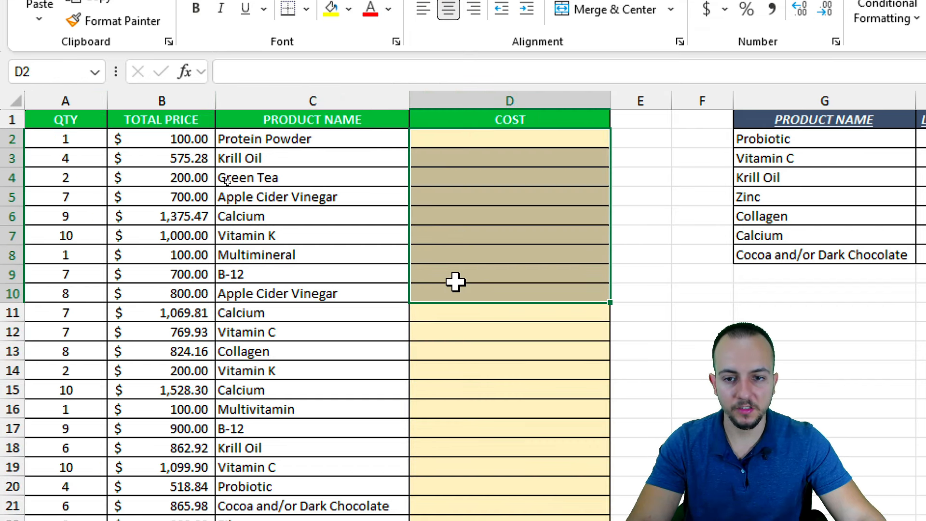
click(283, 174)
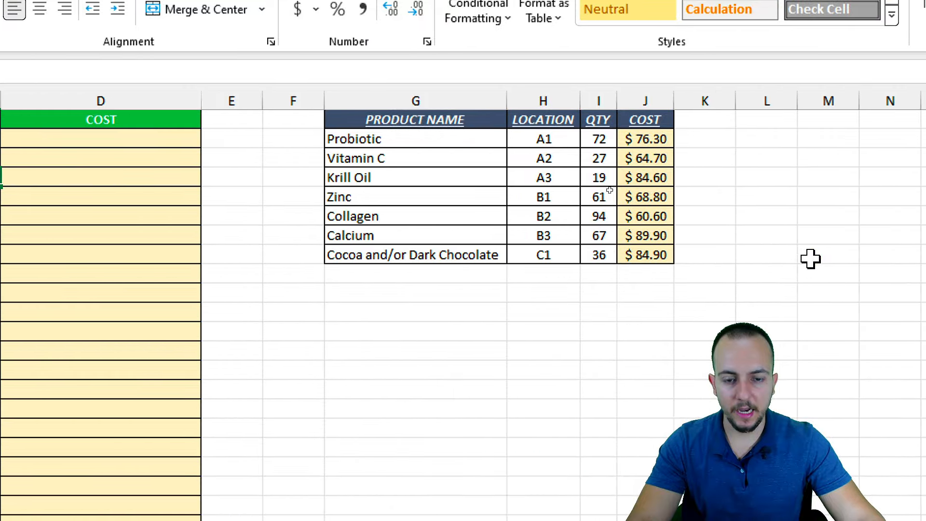
Examine the product reference table in columns G to J, covering Product Name, Location, Qty and Cost
click(696, 97)
drag(396, 95, 486, 99)
drag(366, 120, 527, 246)
click(543, 100)
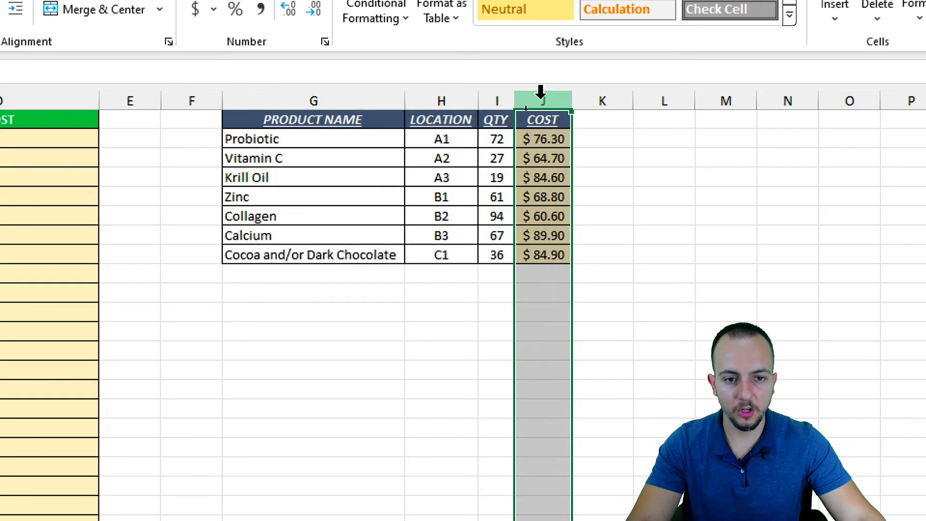
ctrl+click(366, 99)
click(382, 125)
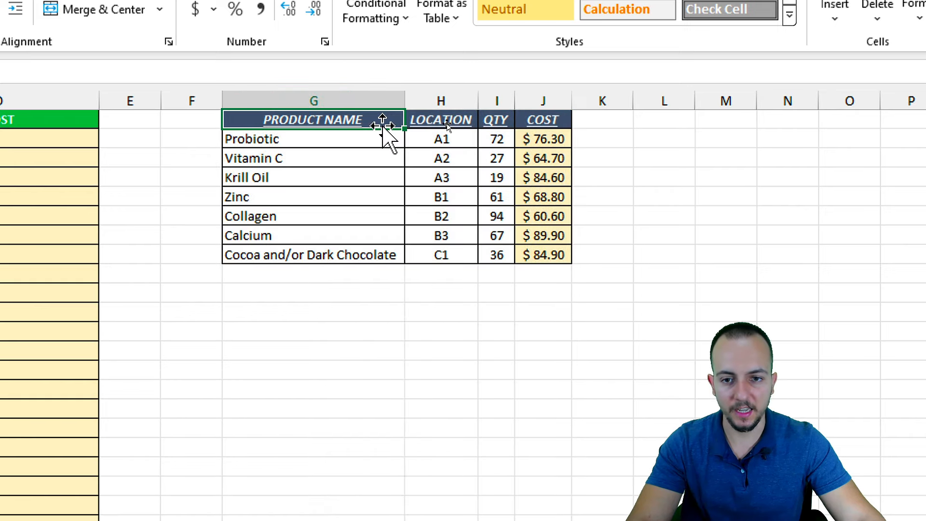
click(379, 91)
click(430, 91)
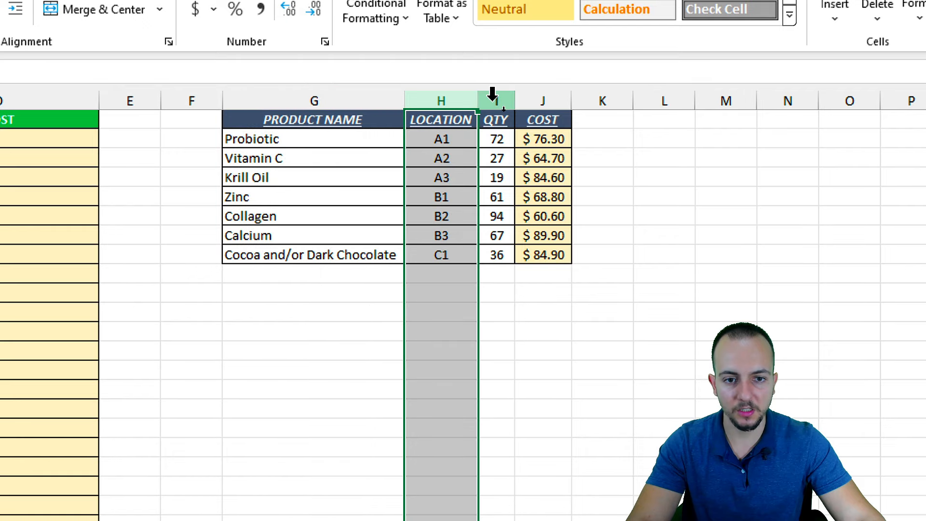
click(496, 92)
click(543, 91)
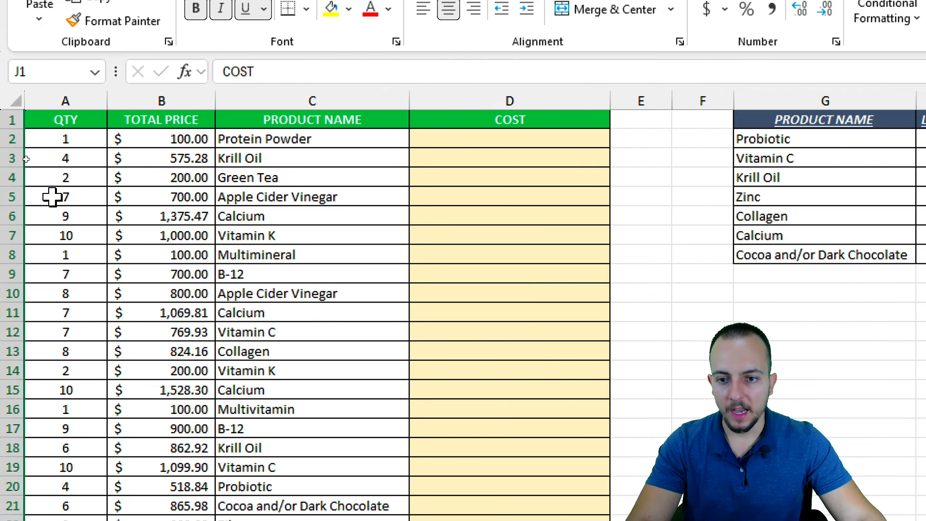
Begin a VLOOKUP formula in D2, the first empty Cost cell
click(443, 140)
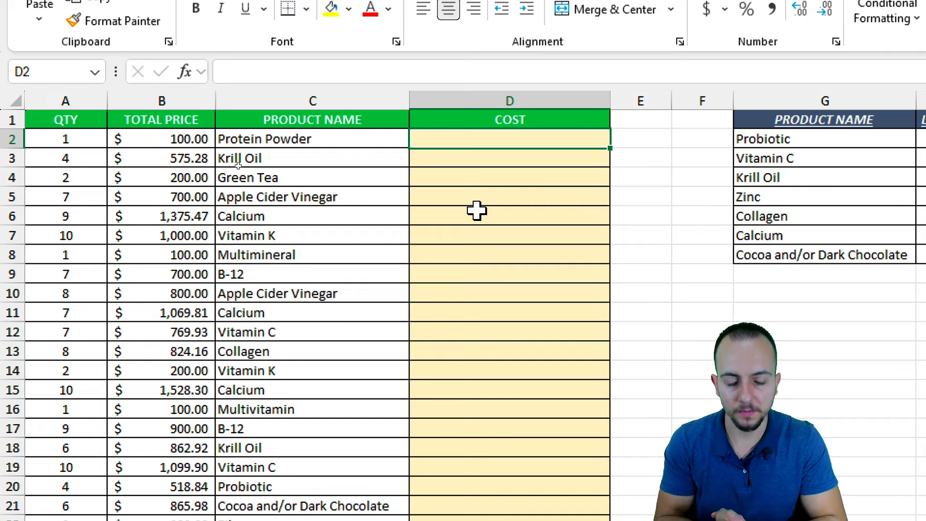
text(=)
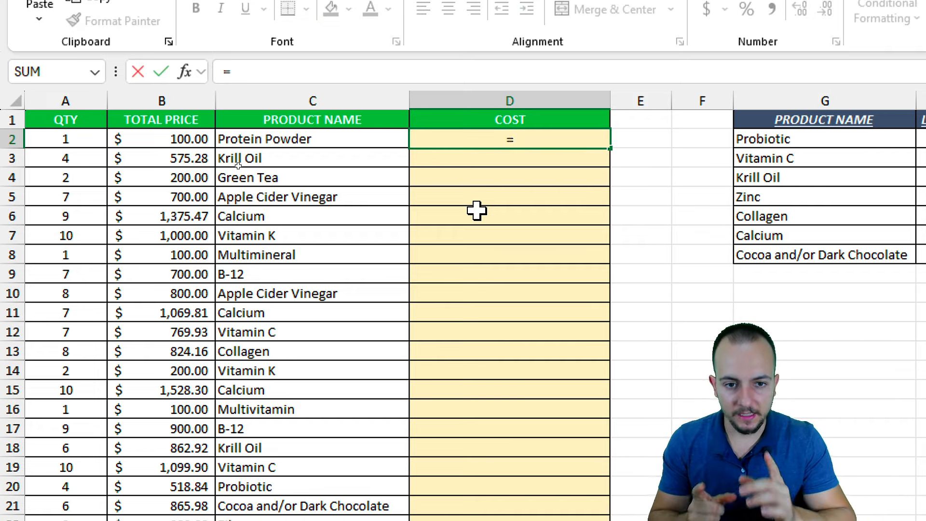
text(vlo)
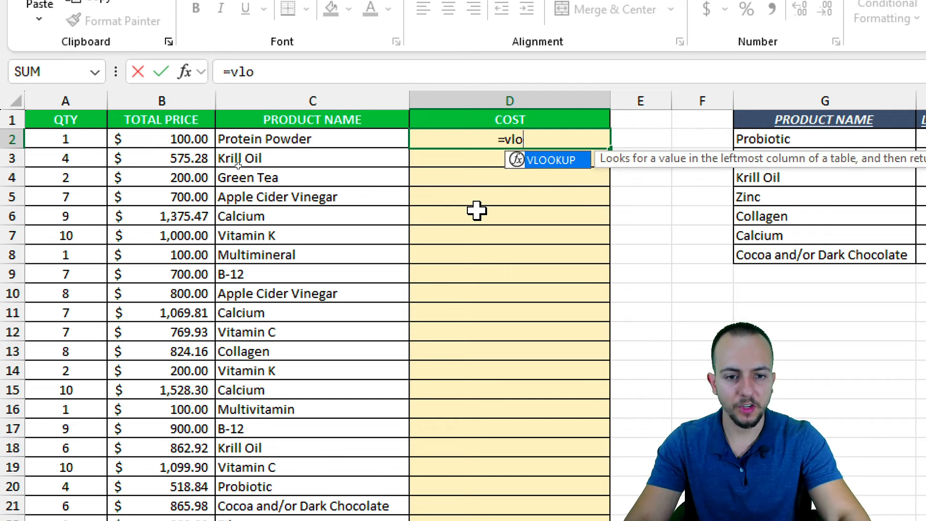
key(BackSpace)
key(BackSpace)
key(BackSpace)
text(xlo)
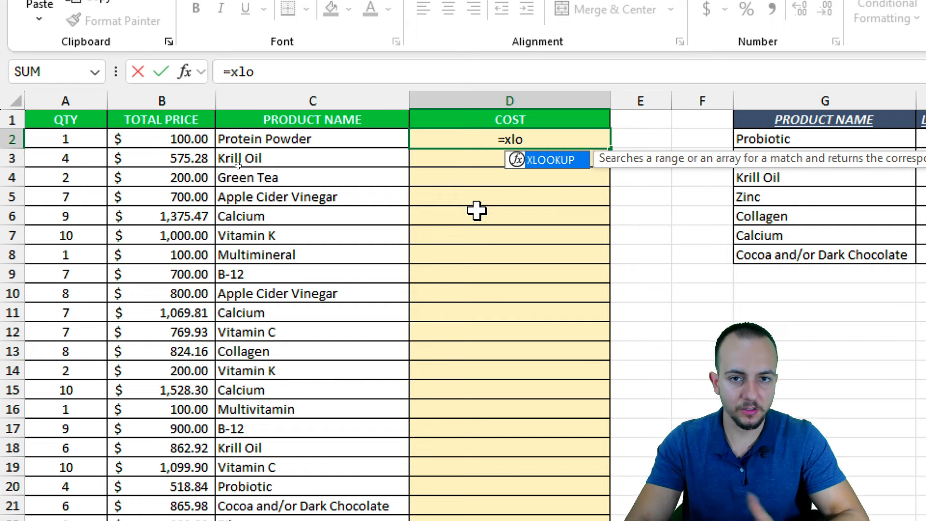
key(BackSpace)
key(BackSpace)
key(BackSpace)
text(vlo)
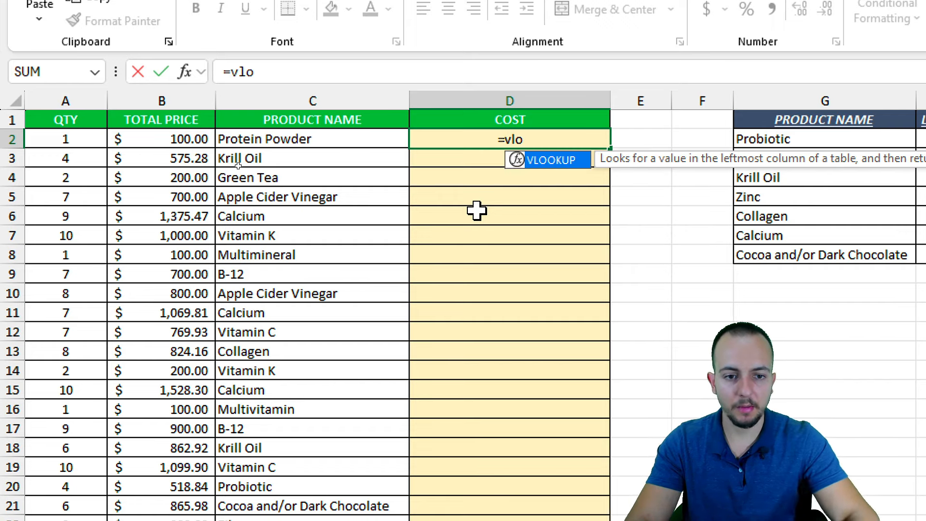
Give the VLOOKUP in D2 the product name in C2 as lookup value and columns G:J as table array
double_click(563, 162)
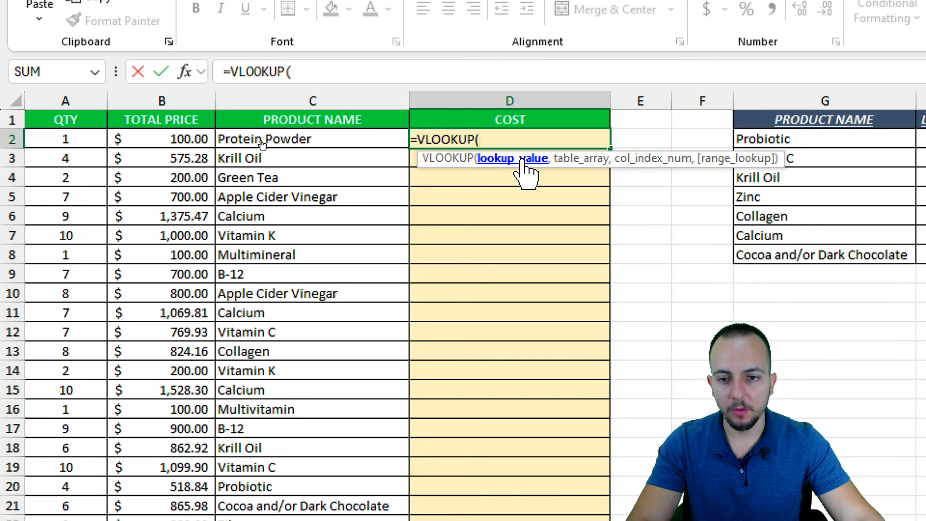
click(337, 137)
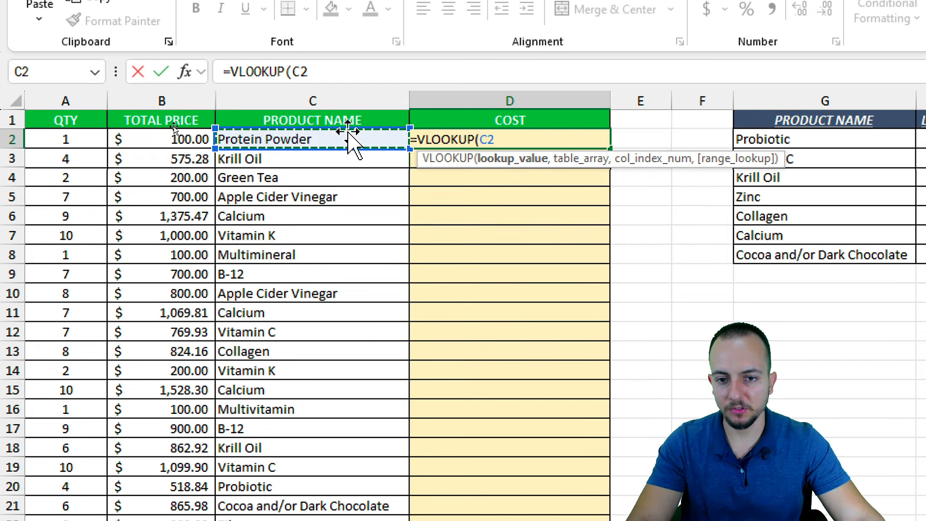
text(,)
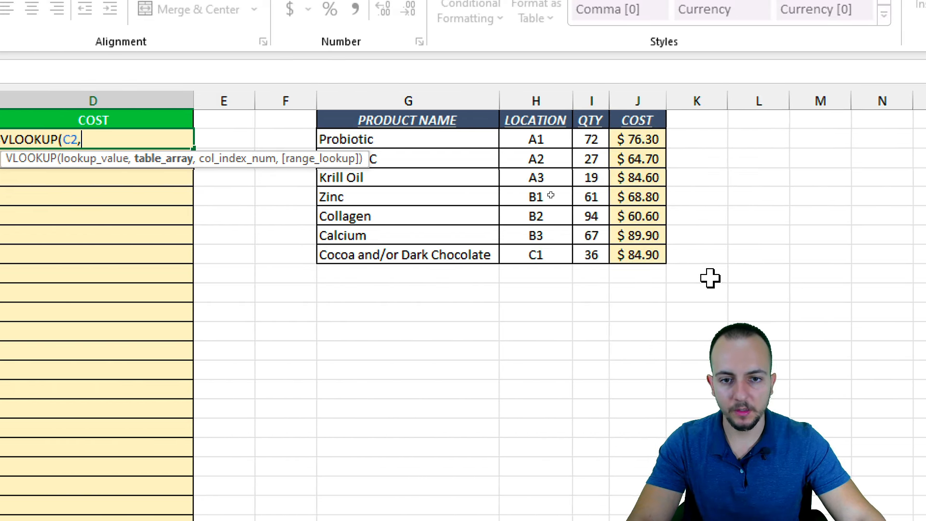
drag(449, 101, 637, 100)
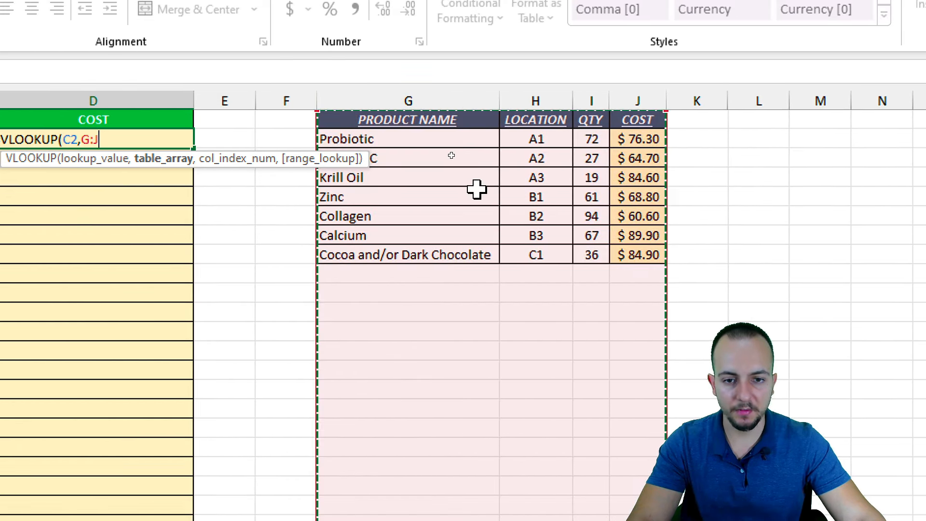
text(,)
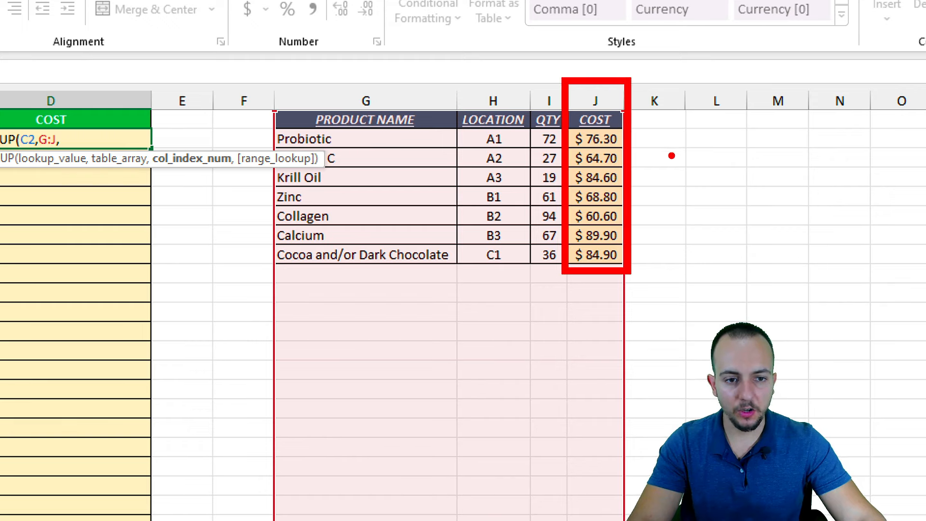
Count the reference table's columns from Product Name through Cost to determine the column index
mouse_move(404, 294)
mouse_down()
mouse_move(427, 318)
mouse_move(404, 343)
mouse_up()
drag(487, 285, 498, 341)
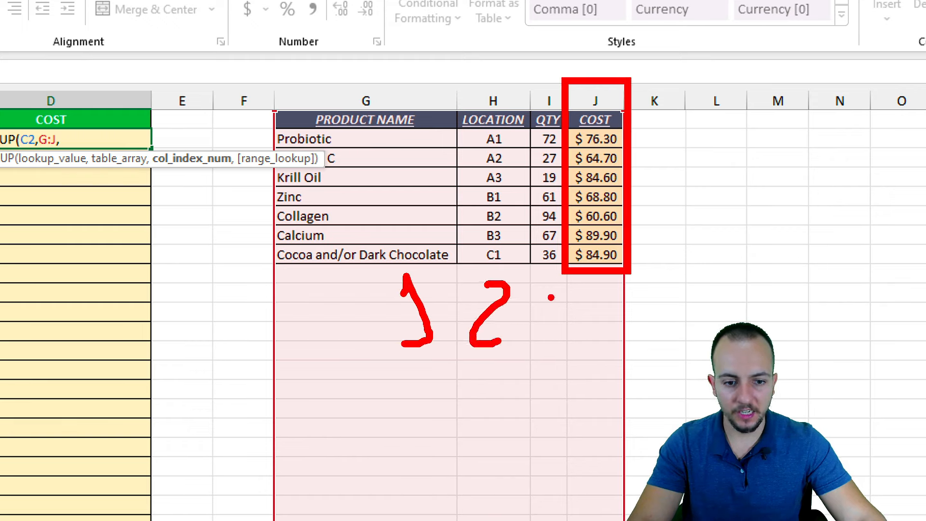
mouse_move(543, 290)
mouse_down()
mouse_move(539, 341)
mouse_move(523, 346)
mouse_up()
mouse_move(625, 305)
mouse_down()
mouse_move(595, 298)
mouse_move(607, 345)
mouse_up()
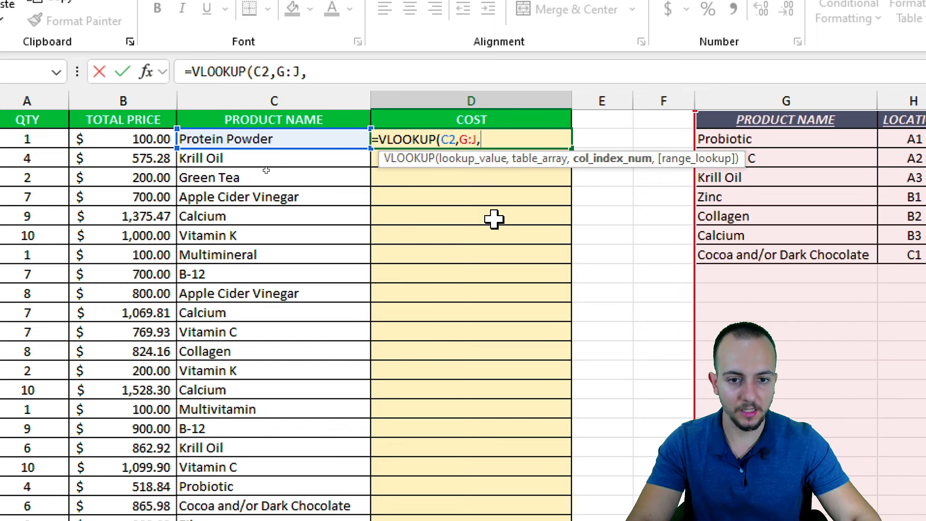
Complete the VLOOKUP in D2 with column index 4 and FALSE for an exact match
text(4,)
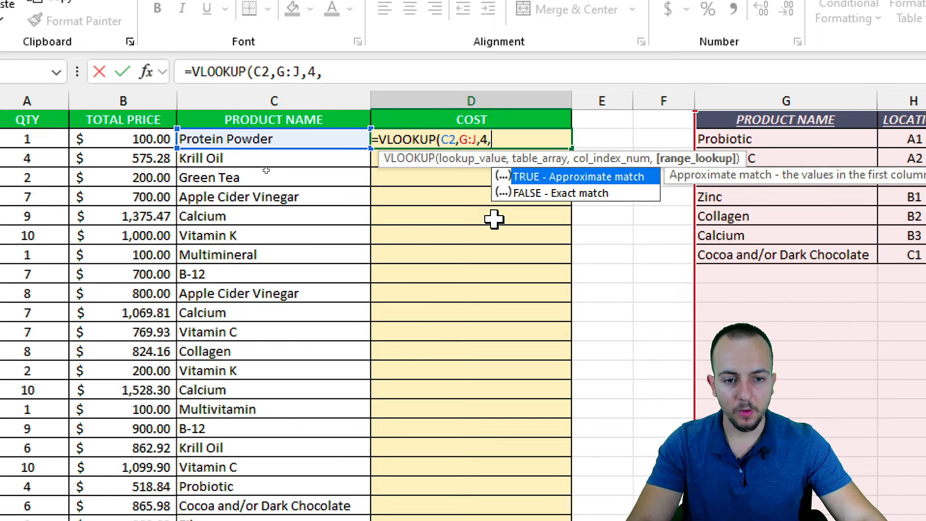
click(548, 198)
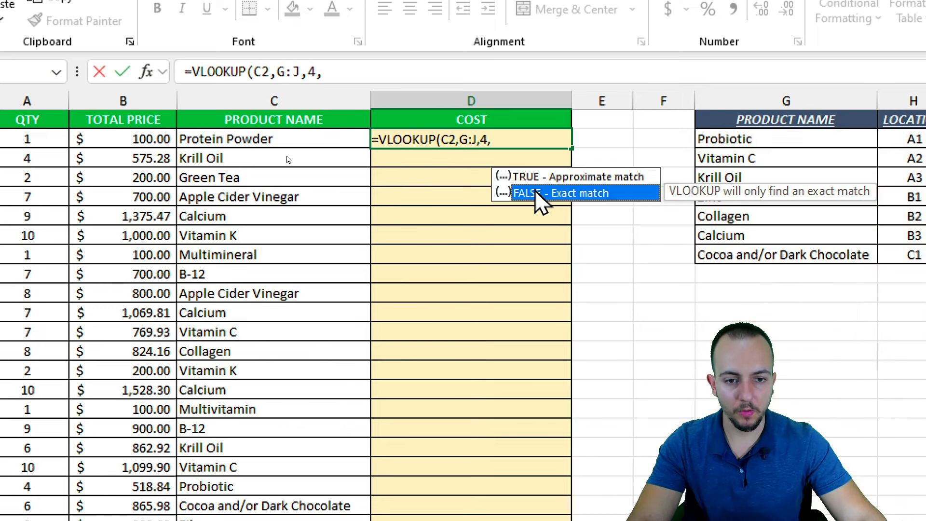
double_click(548, 198)
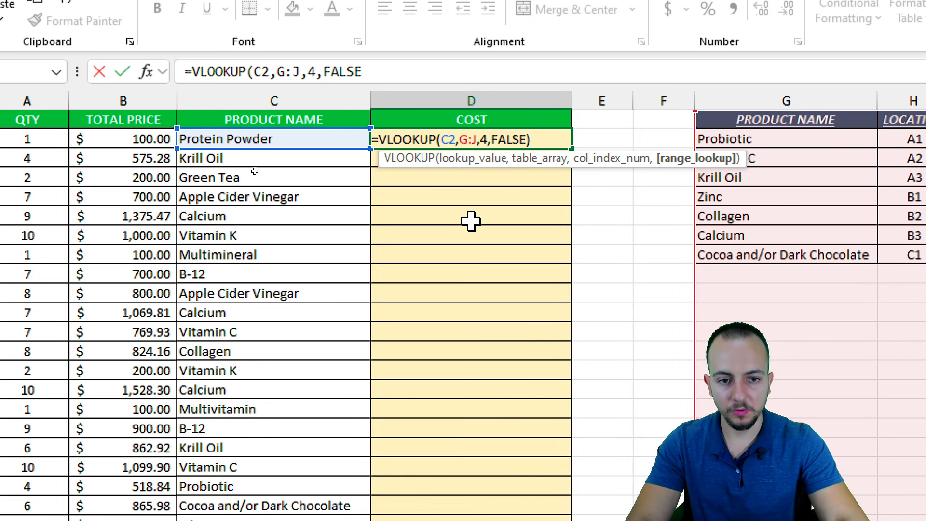
text())
key(Return)
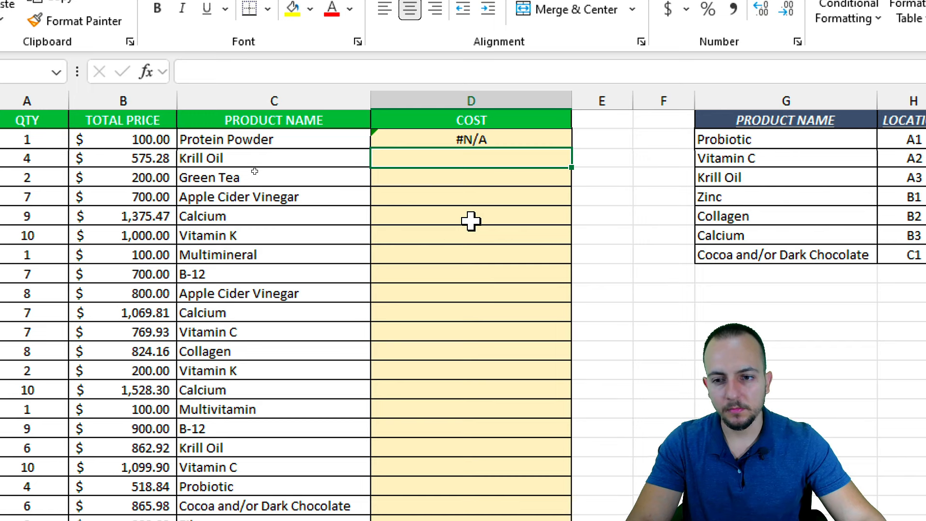
Fill the VLOOKUP formula from D2 down to D12 and check the copied cells in the Cost column
click(502, 140)
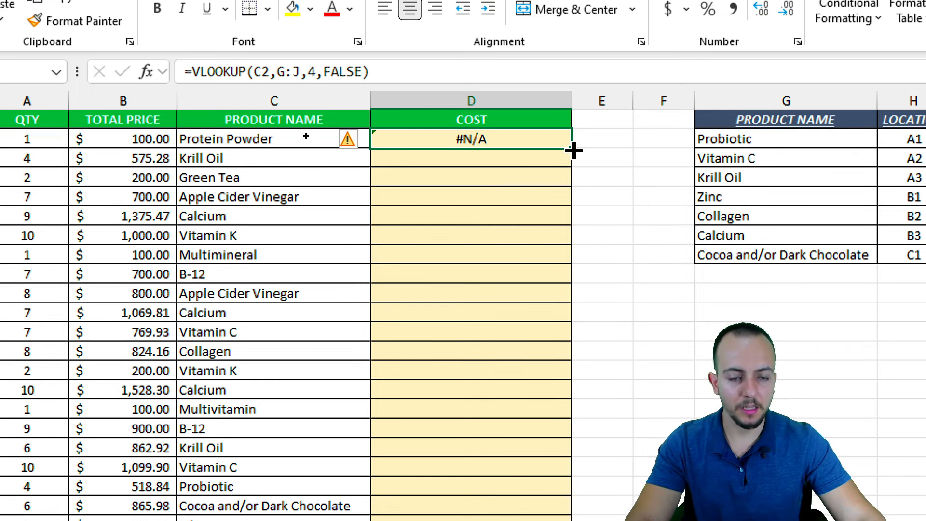
drag(573, 151, 564, 337)
key(Down)
click(492, 139)
click(434, 159)
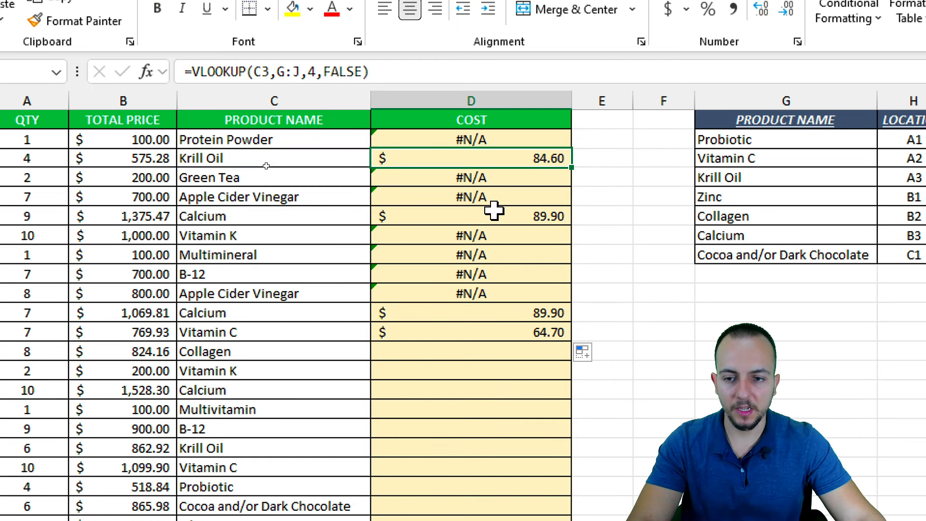
click(350, 144)
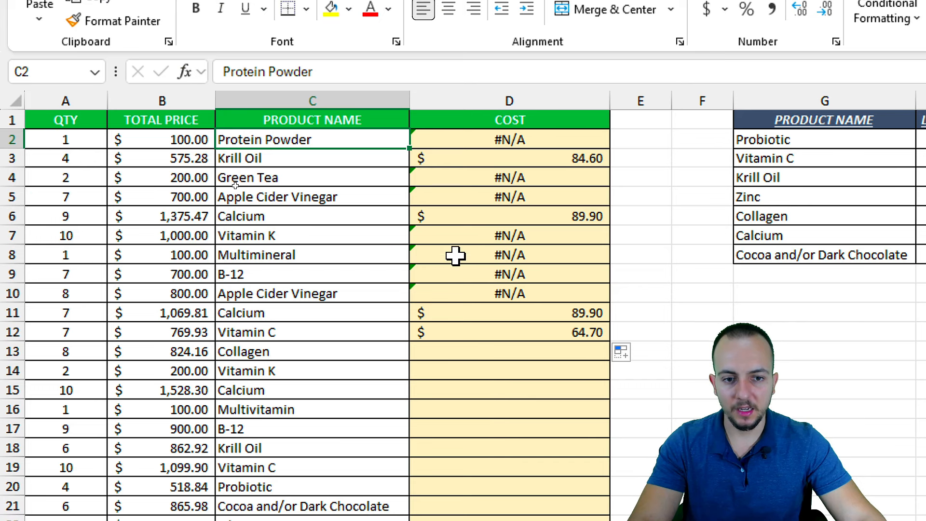
Wrap the VLOOKUP in D2 in IFERROR so that it returns "-" when a product is missing
click(567, 141)
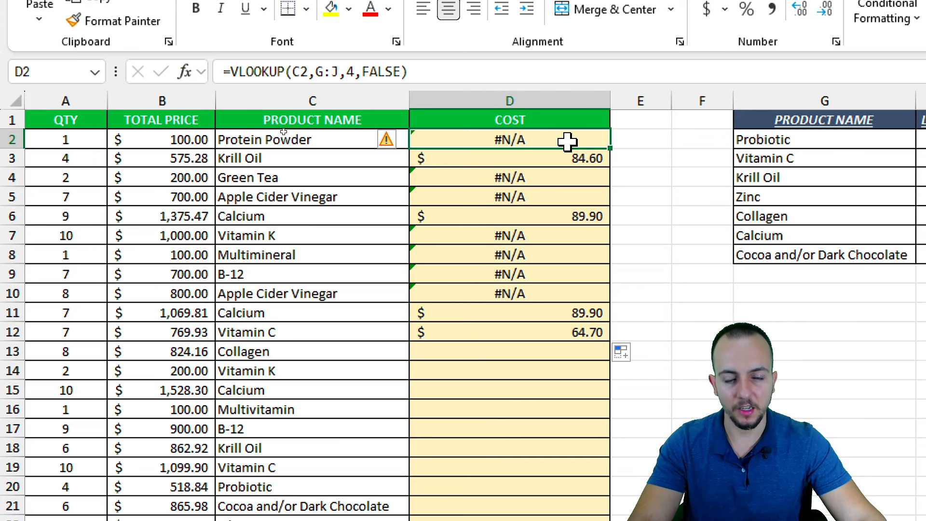
double_click(567, 141)
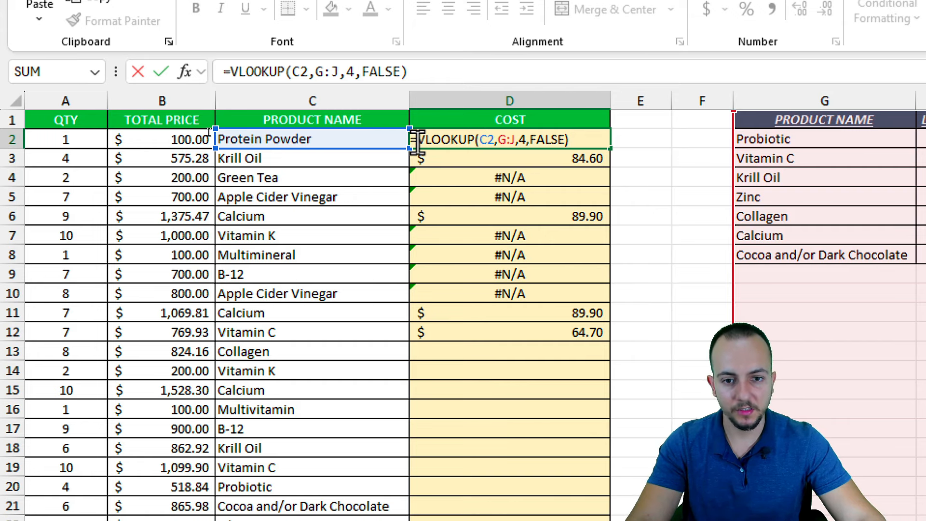
drag(417, 142, 578, 145)
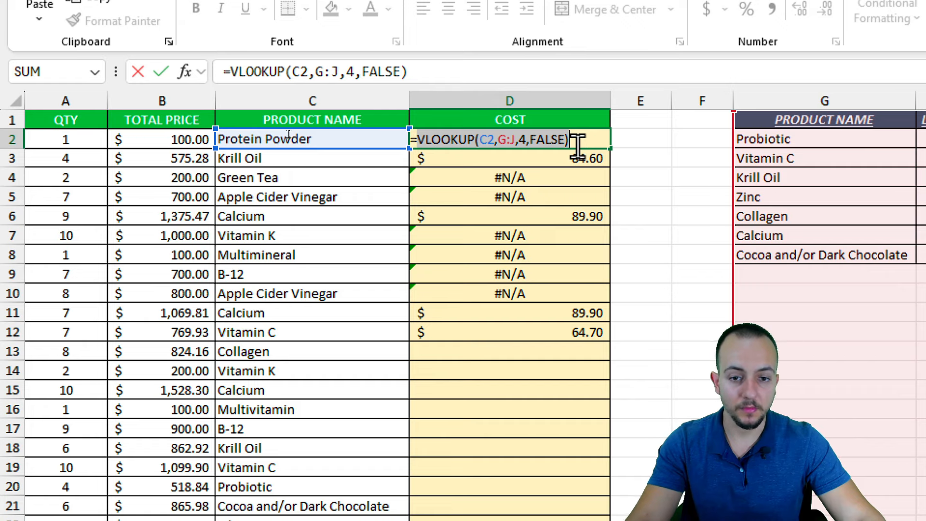
click(429, 144)
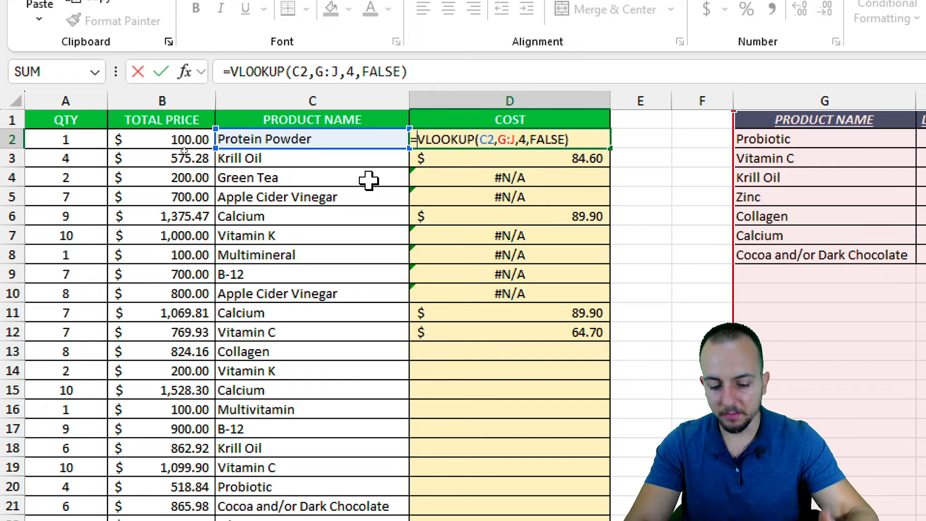
text(if)
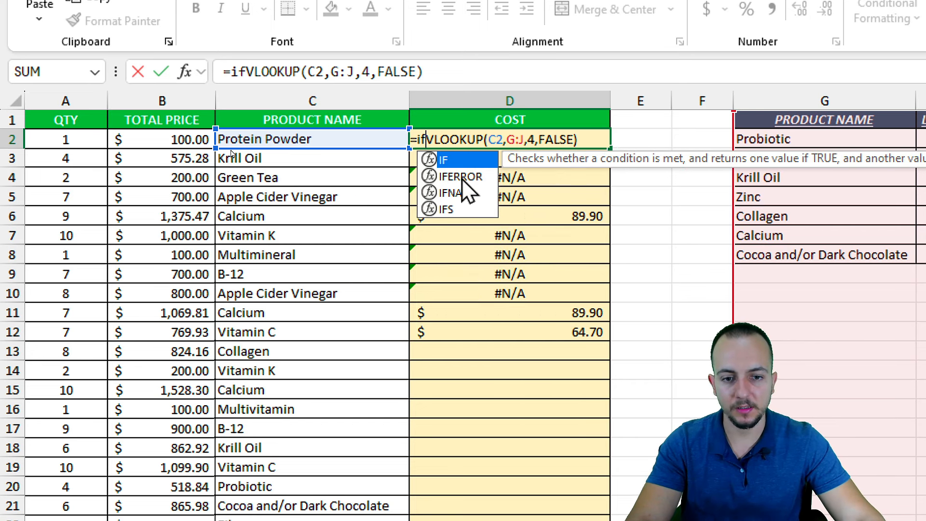
click(463, 177)
double_click(462, 177)
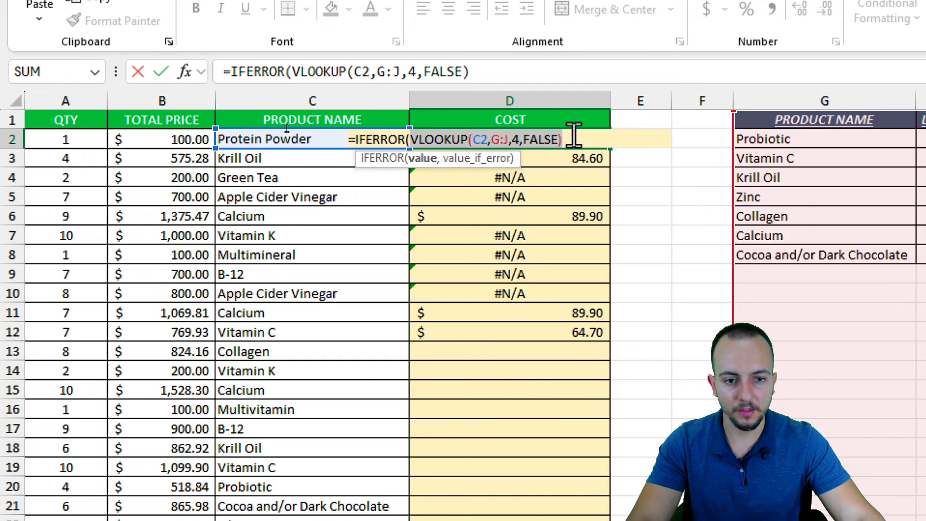
click(573, 138)
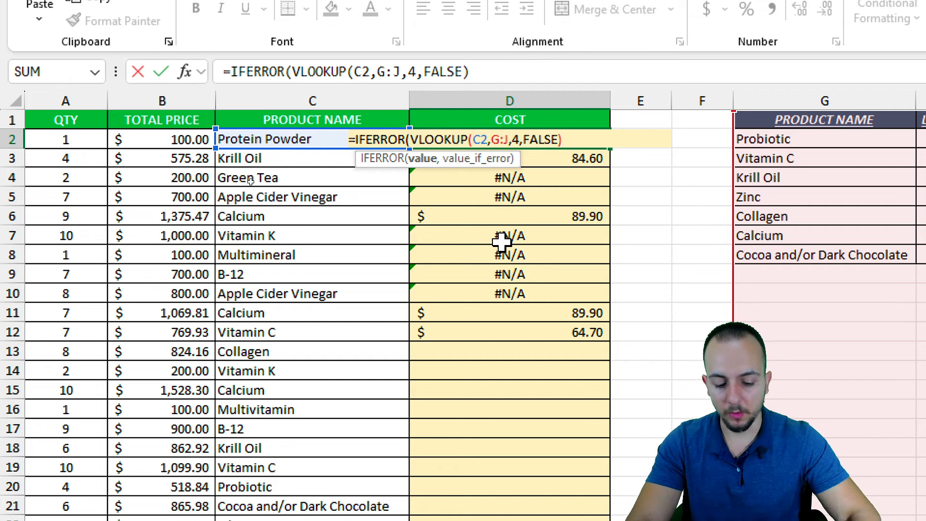
text(,"-)
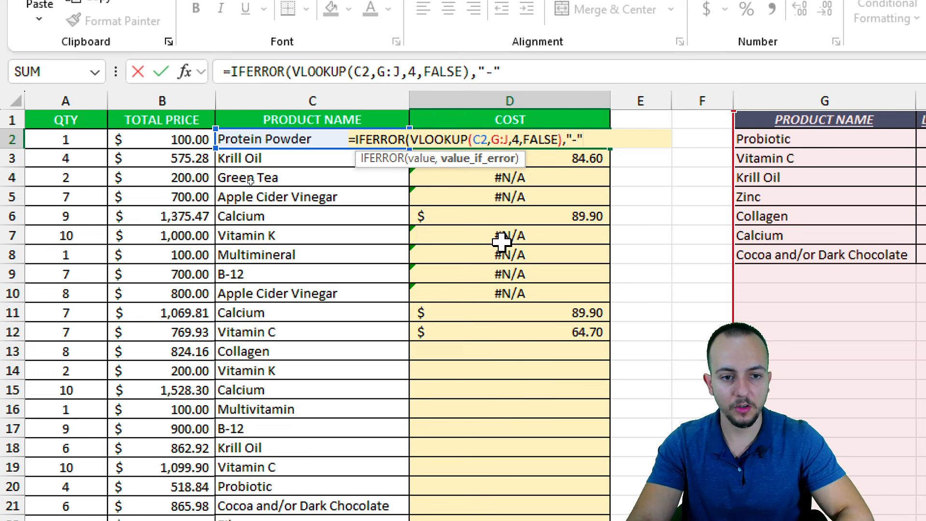
text("))
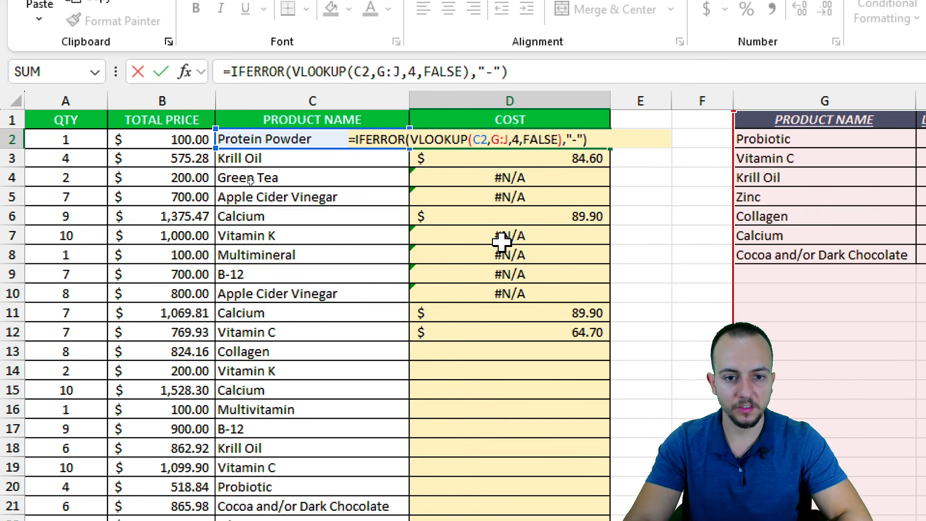
key(Return)
Fill the IFERROR formula from D2 down to D16 in the Cost column
click(583, 139)
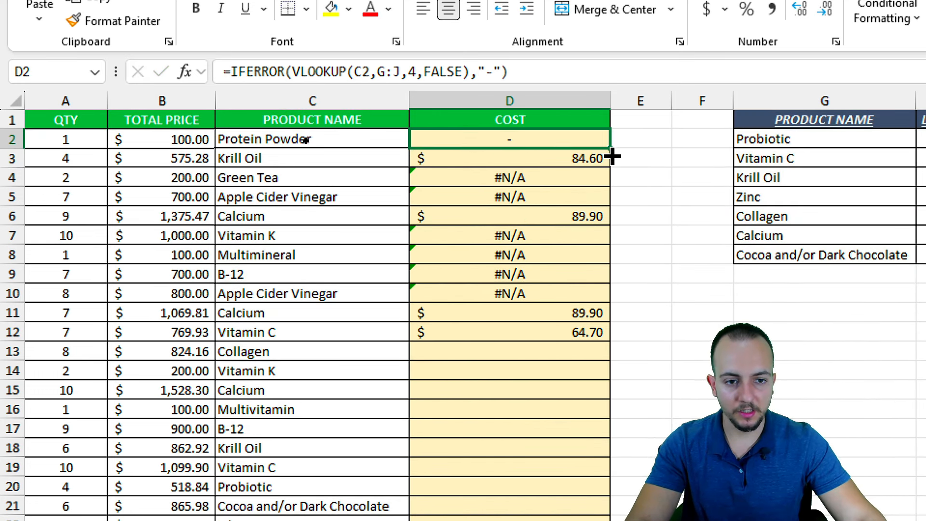
drag(612, 156, 583, 418)
click(565, 458)
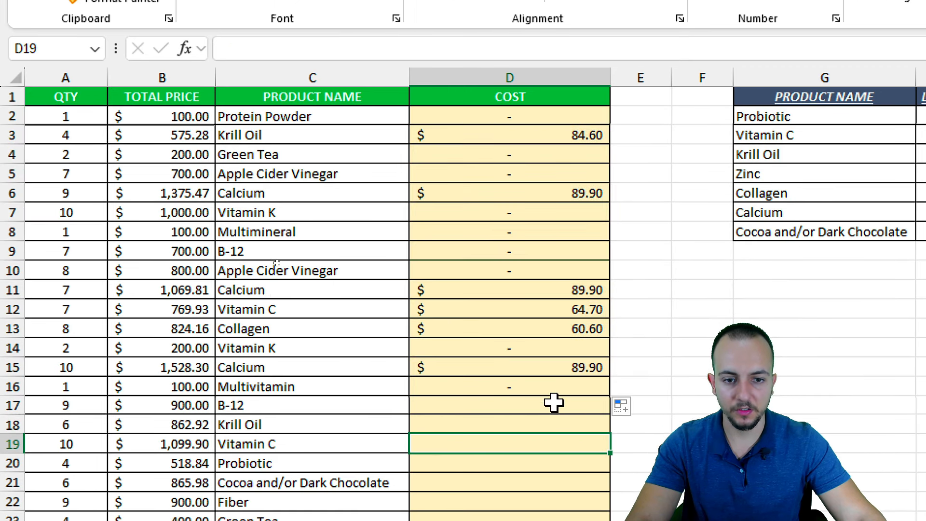
click(533, 118)
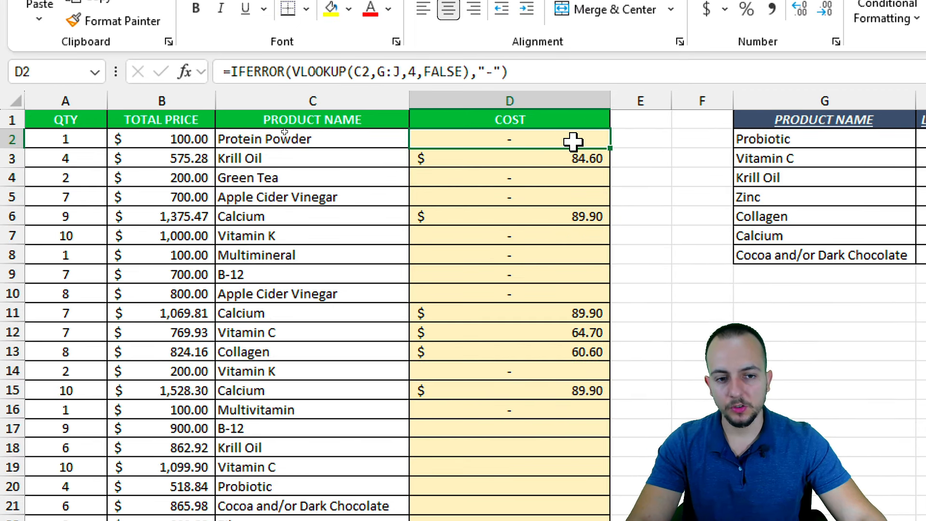
click(537, 74)
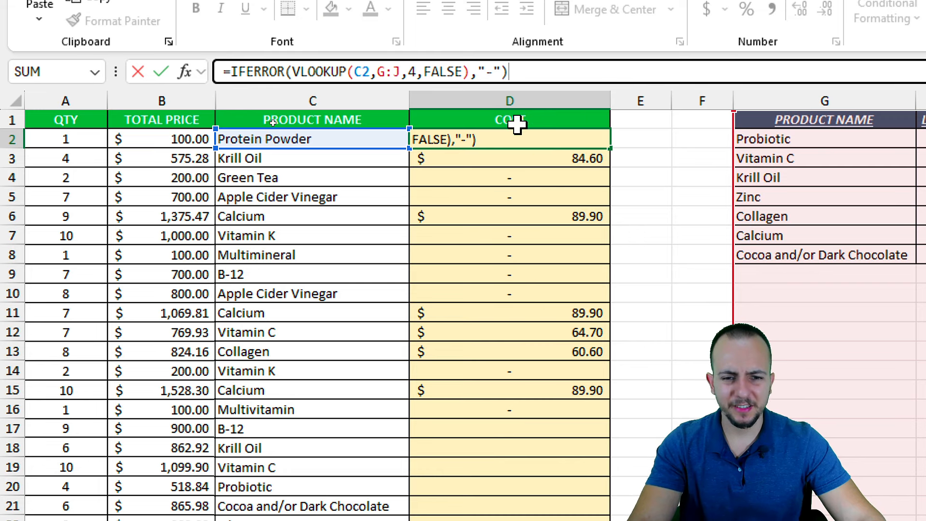
click(559, 141)
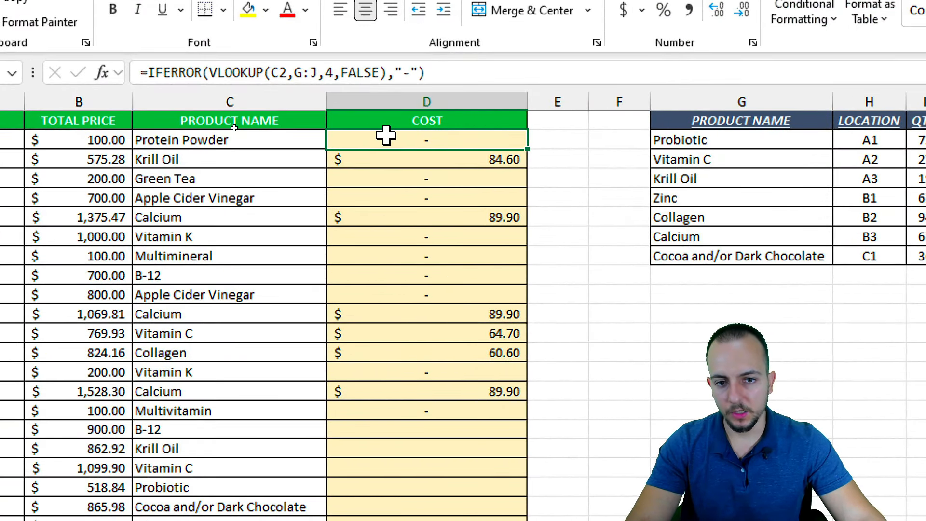
double_click(385, 135)
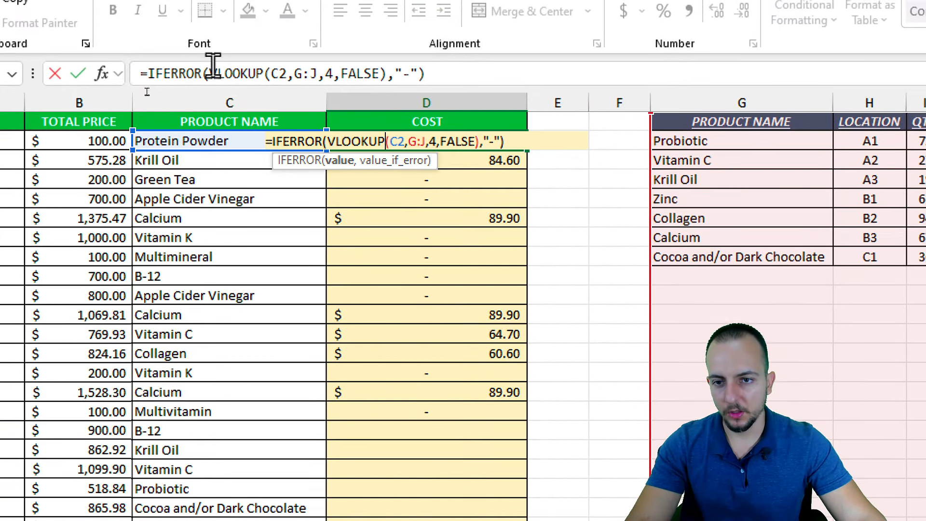
key(Escape)
Wrap the IFERROR formula in D2 in a LAMBDA with the parameters Lookup_Value, Lookup_Array and Product_Not_Found
click(148, 74)
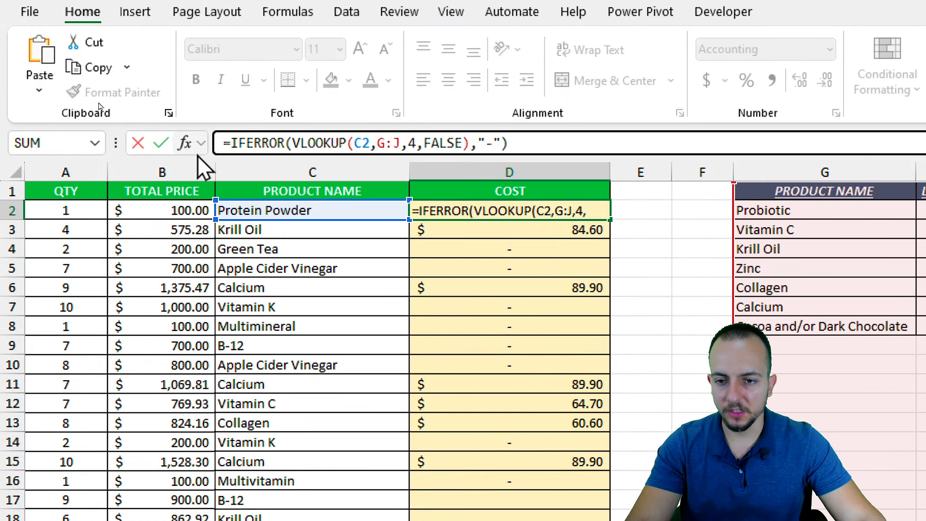
text(lam)
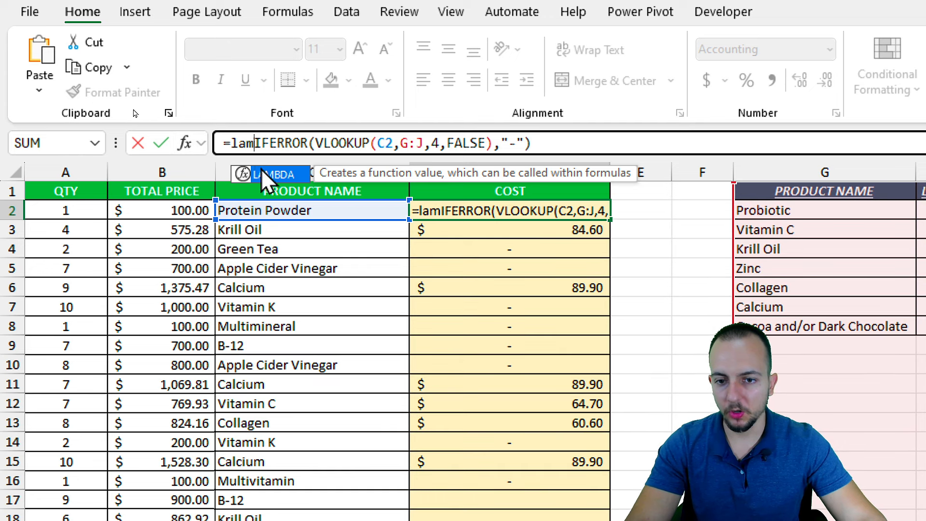
double_click(277, 174)
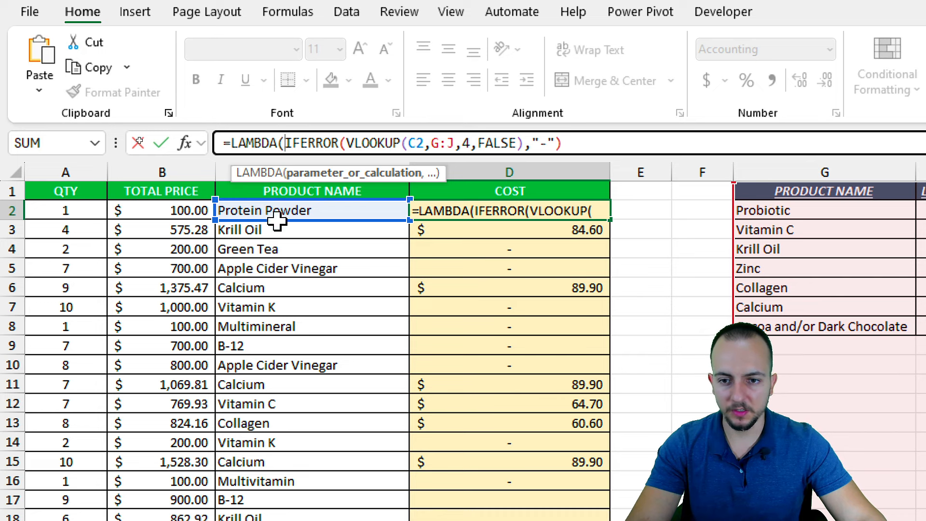
text(Lookup_Value,)
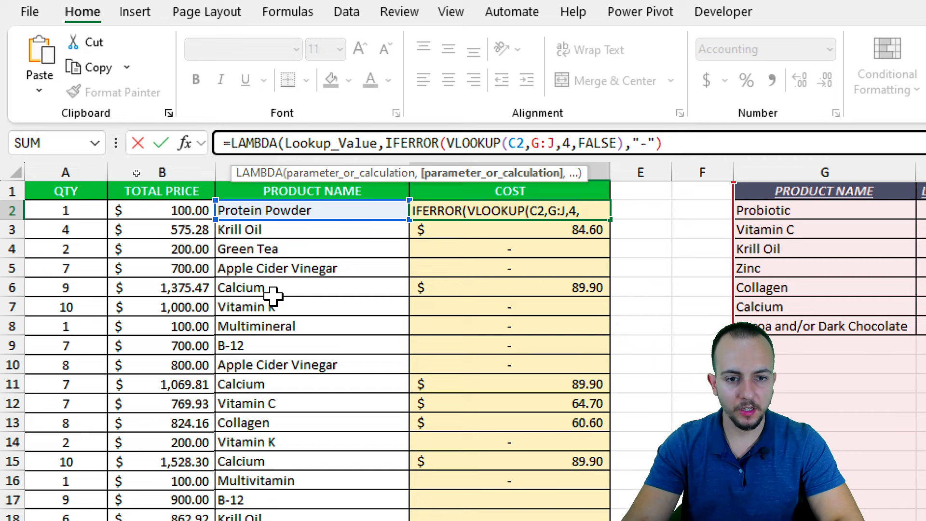
text(Lookup_)
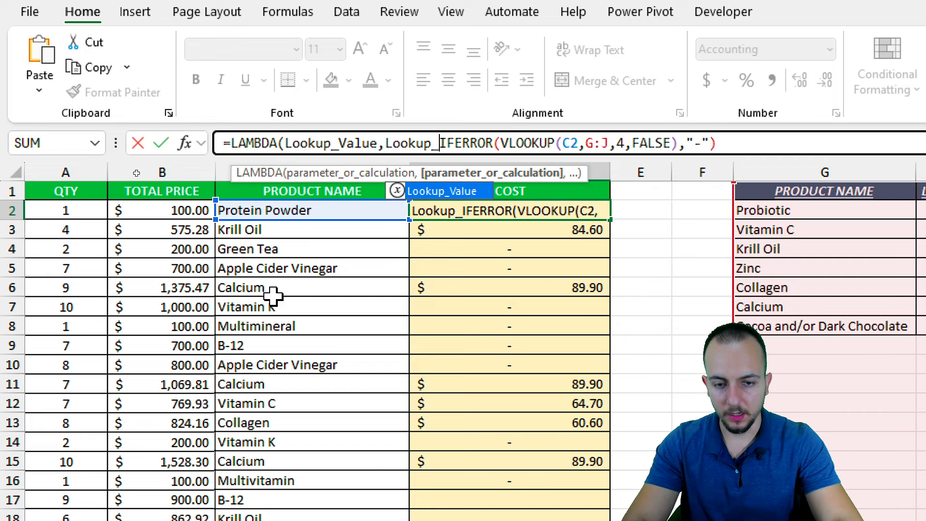
text(Array,)
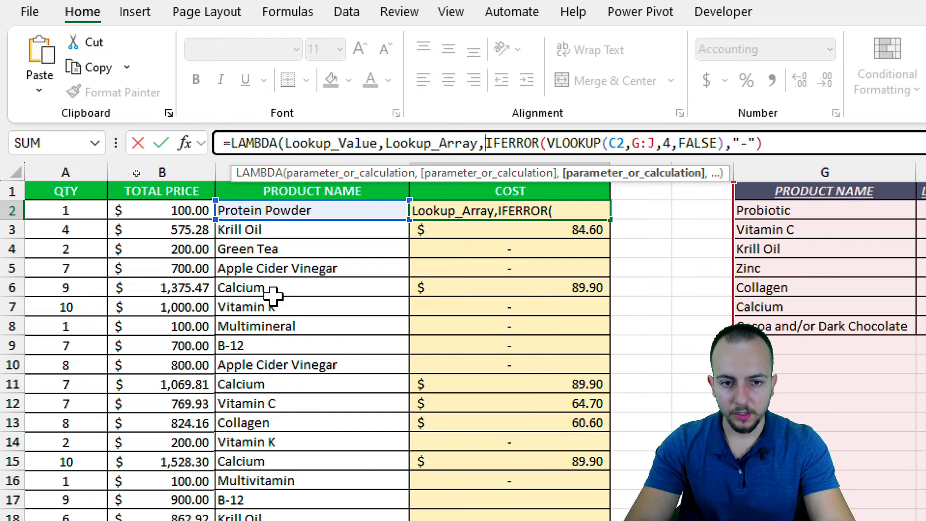
text(Product_)
text(Not_Fou)
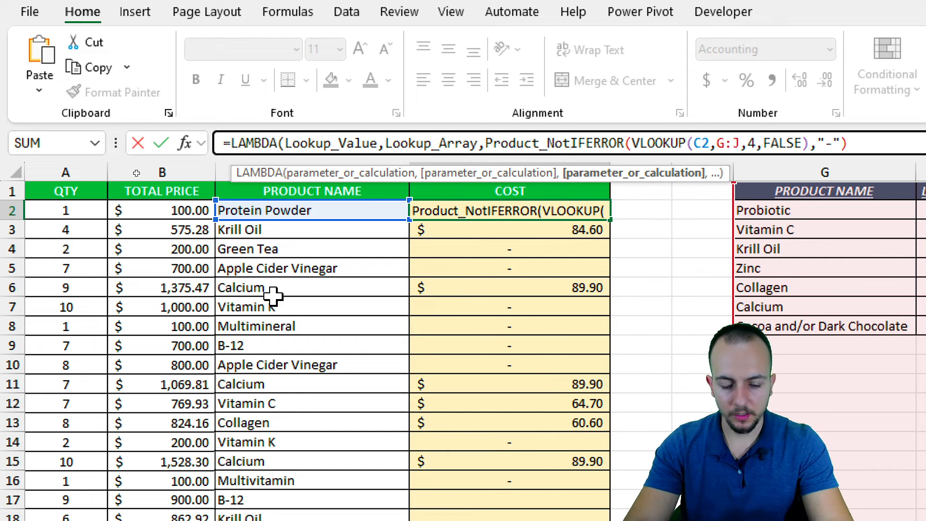
text(nd,)
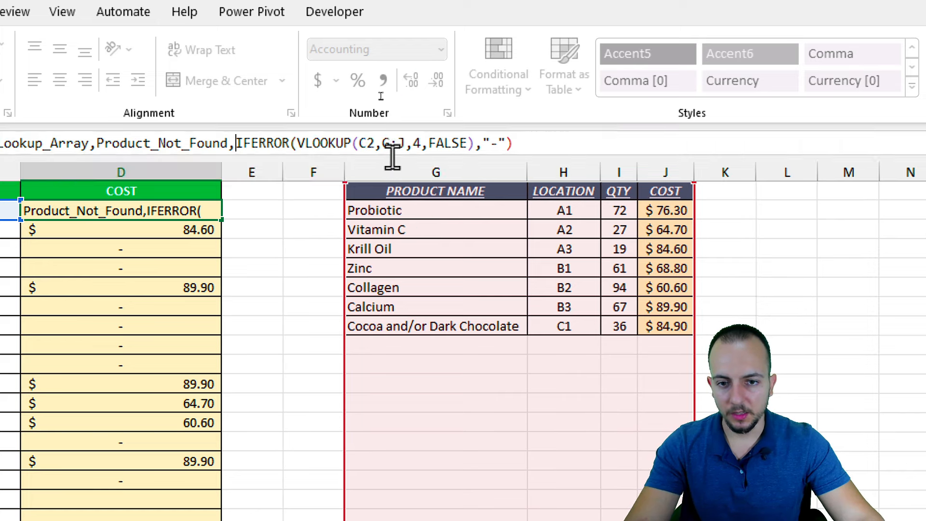
Replace C2 with Lookup_Value and G:J with Lookup_Array inside the VLOOKUP of the LAMBDA formula
double_click(365, 143)
text(look)
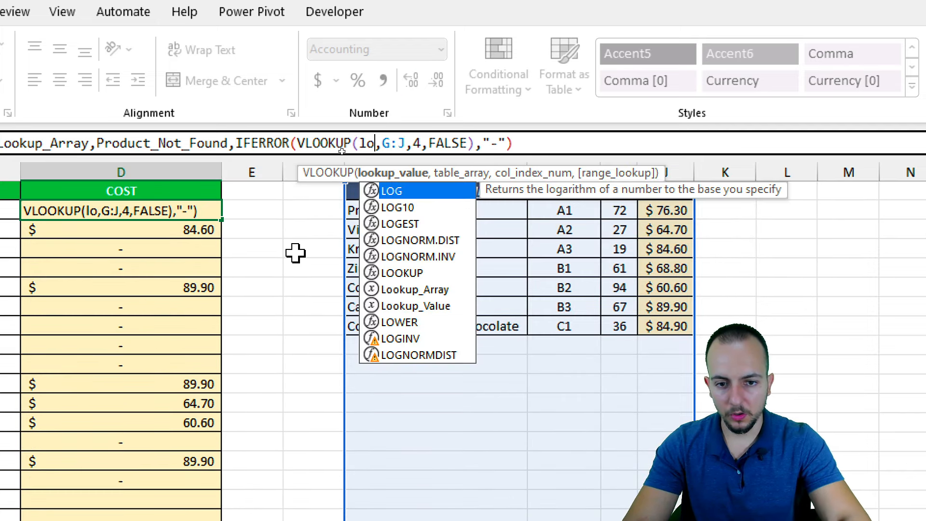
click(415, 225)
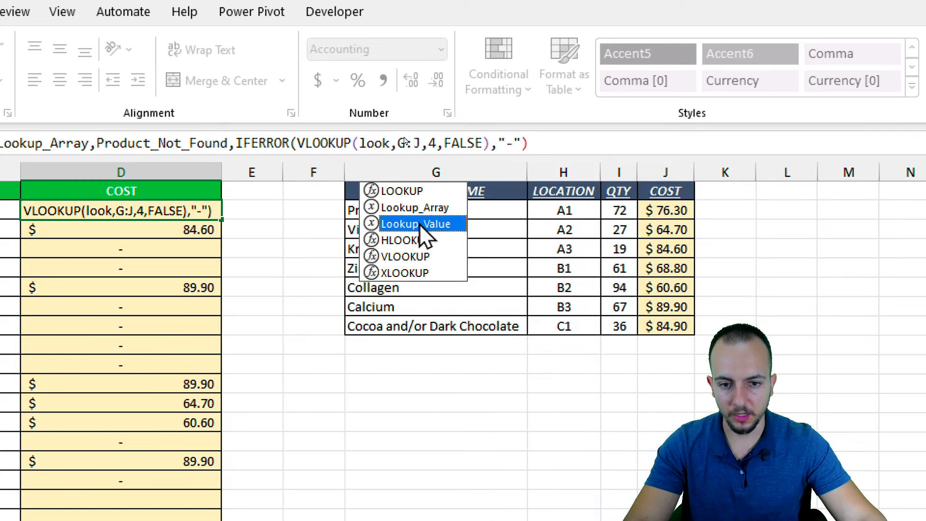
double_click(413, 225)
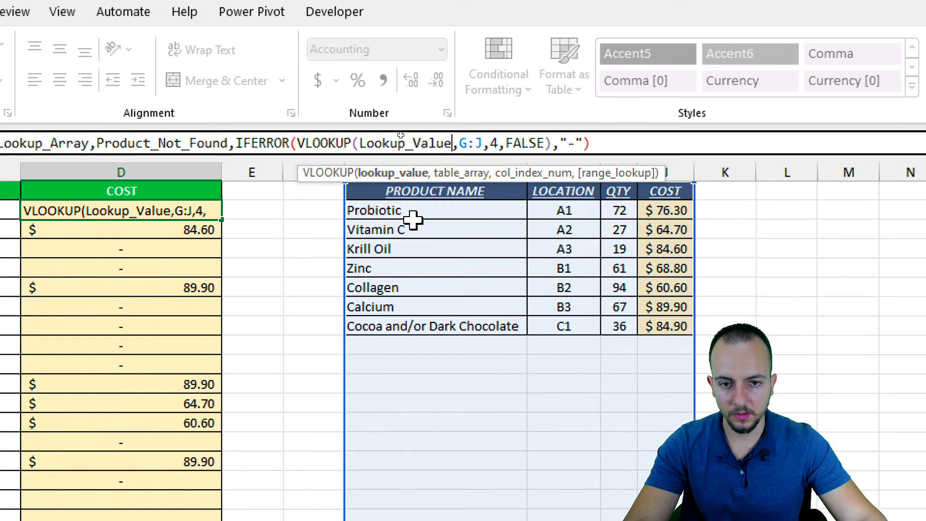
drag(460, 143, 481, 147)
text(lue,Lo)
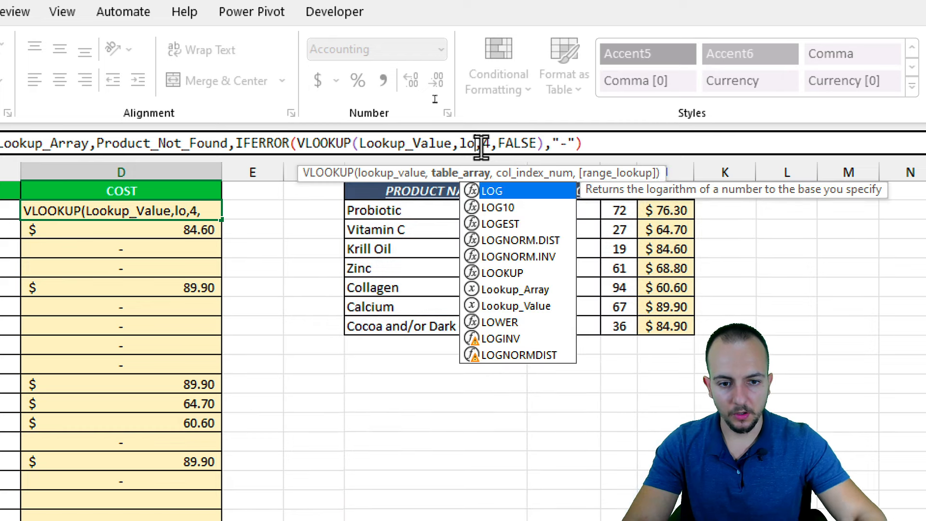
text(ok)
click(506, 207)
double_click(506, 207)
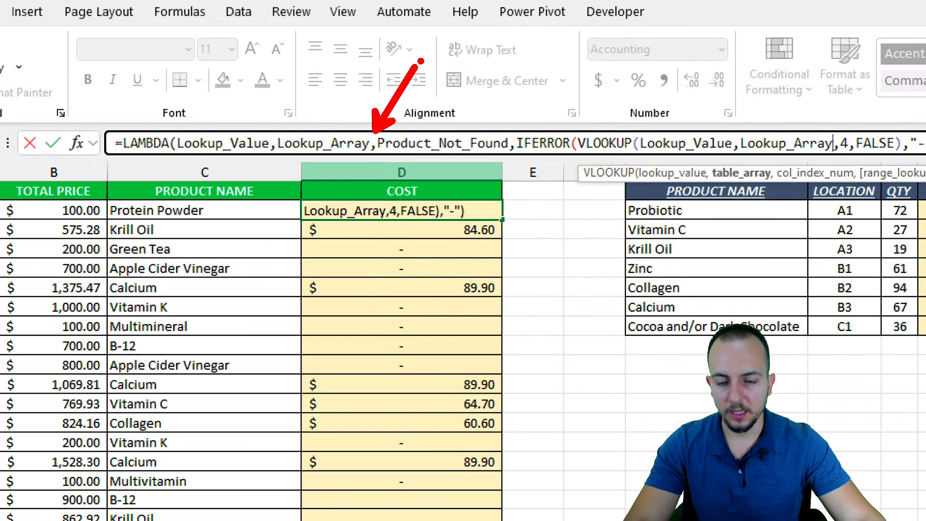
Add a Column_Num parameter before Product_Not_Found and use it instead of the column index 4 in the VLOOKUP
click(373, 143)
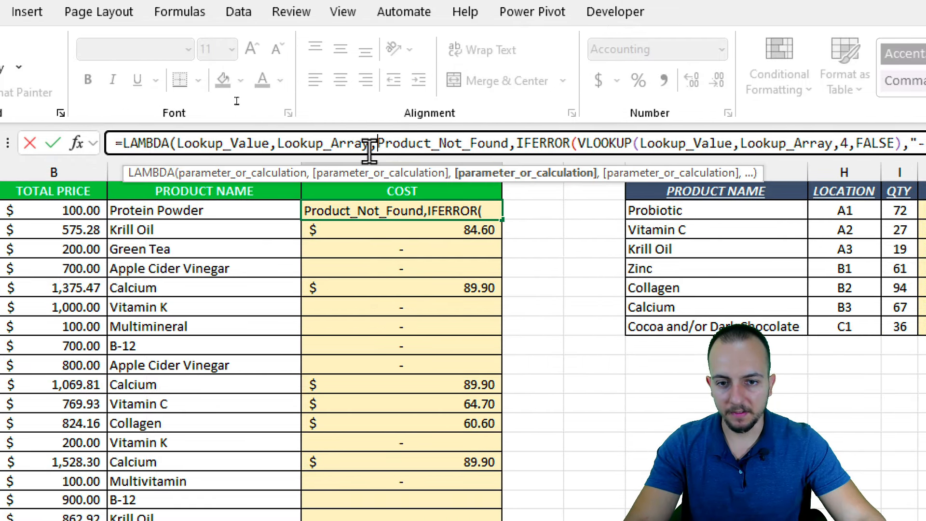
text(Column_Num)
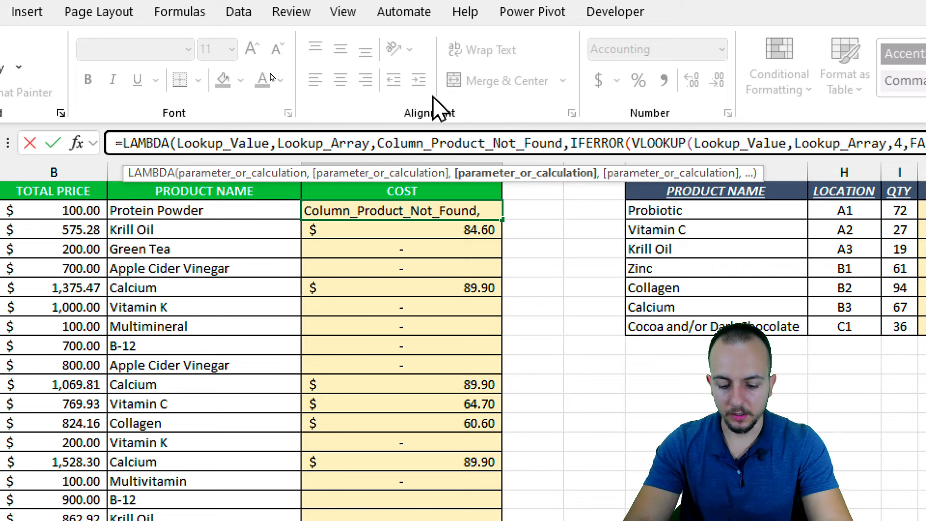
text(,)
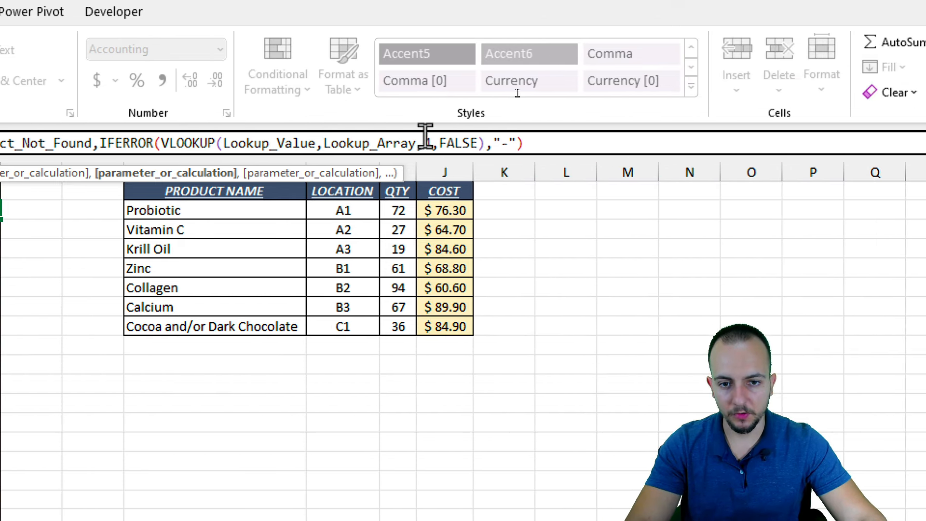
double_click(427, 143)
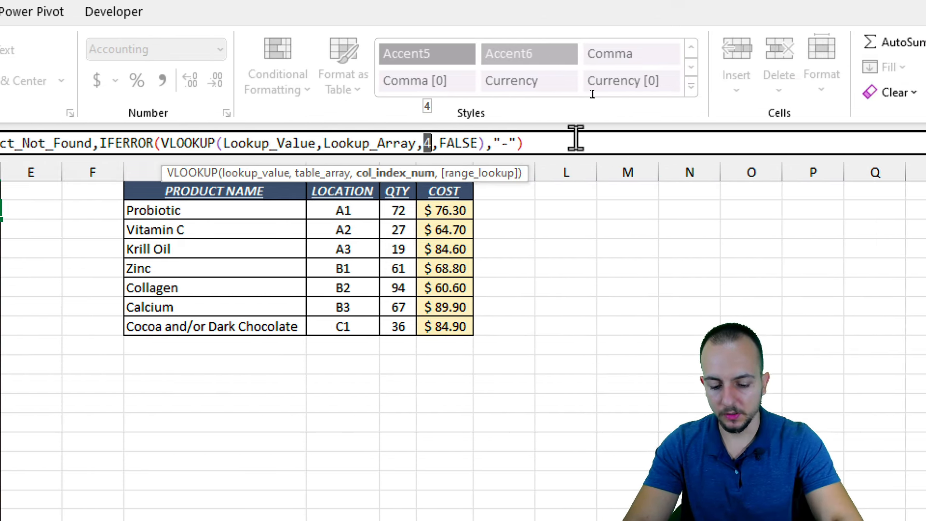
text(Col)
click(475, 208)
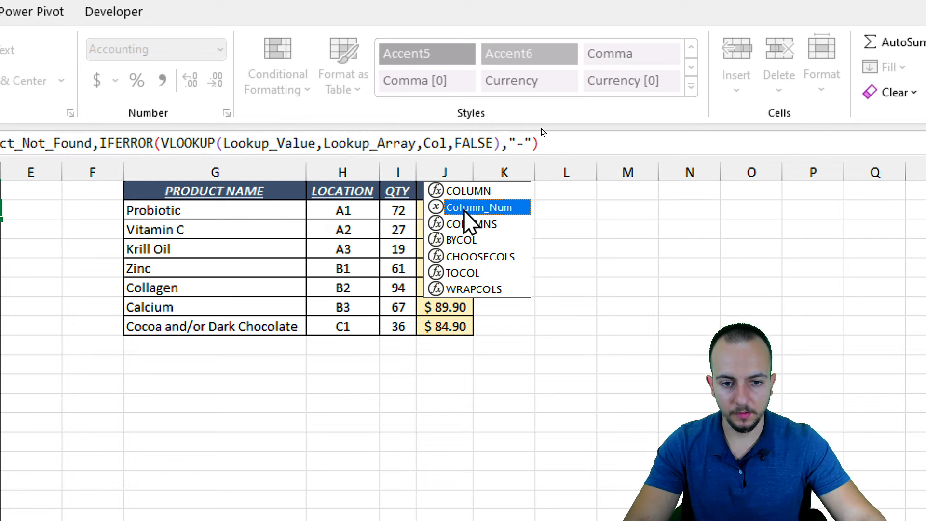
double_click(477, 208)
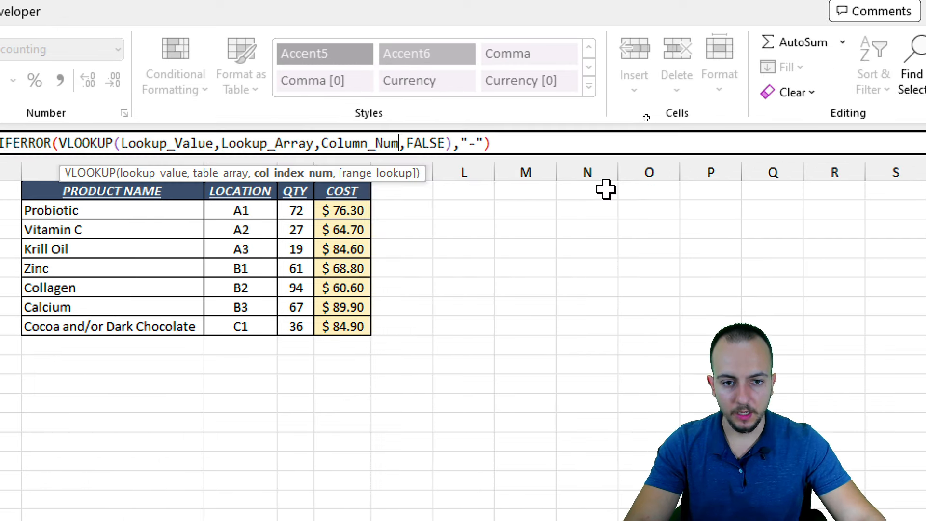
Replace the "-" in IFERROR with Product_Not_Found and enter the formula, accepting the suggested closing-parenthesis correction
double_click(472, 144)
key(BackSpace)
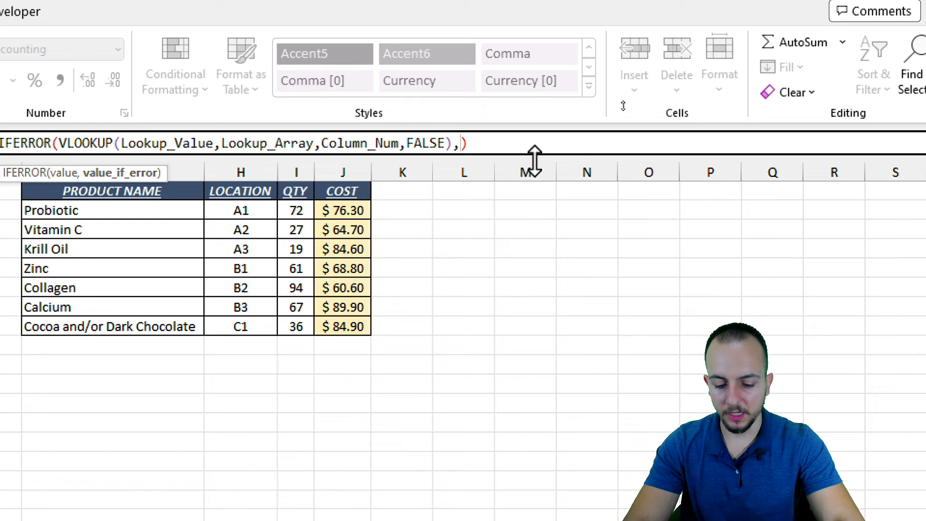
text(pro)
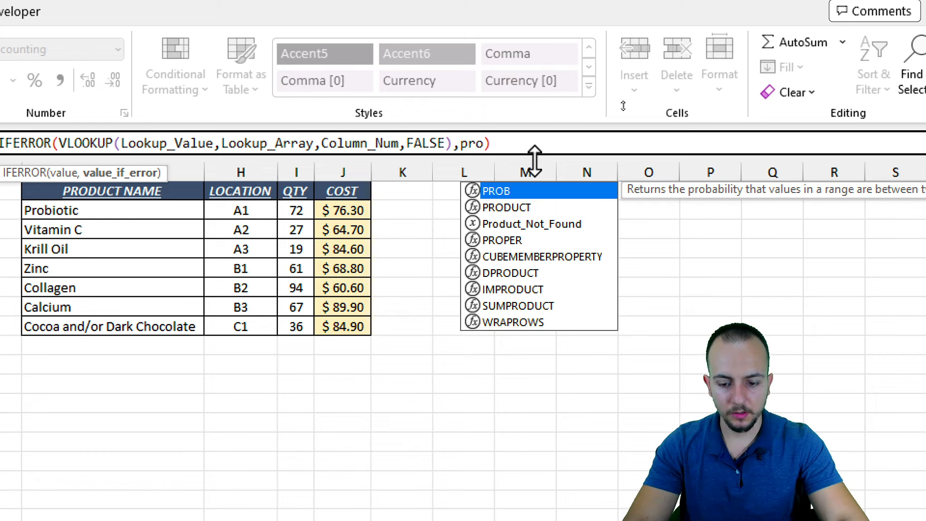
text(du)
double_click(499, 209)
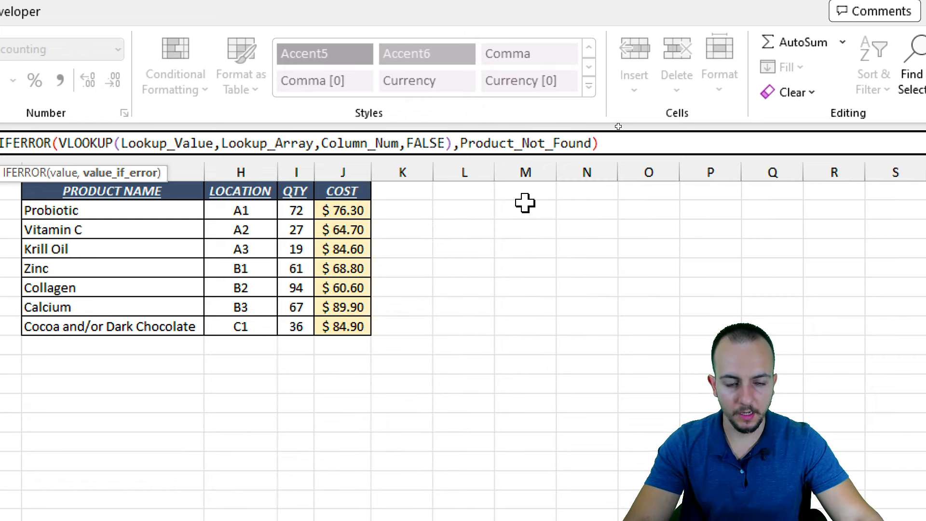
key(Return)
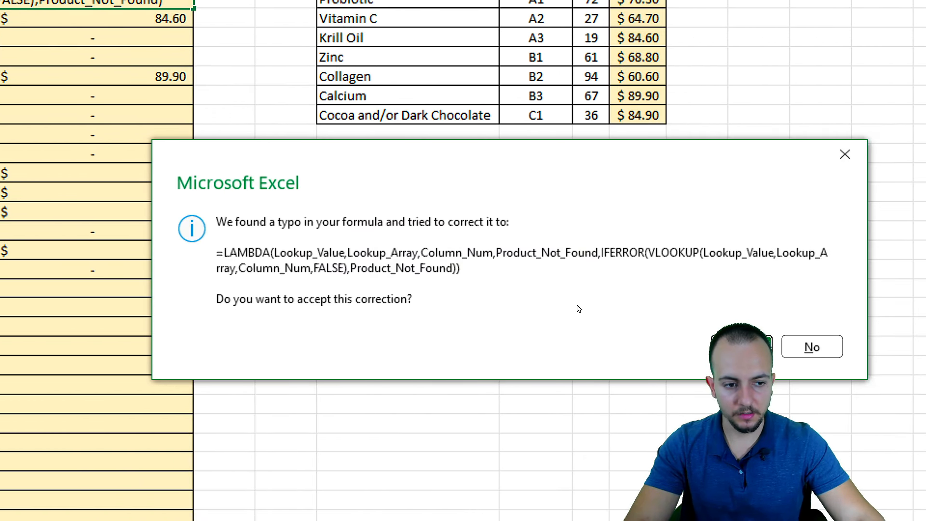
click(741, 347)
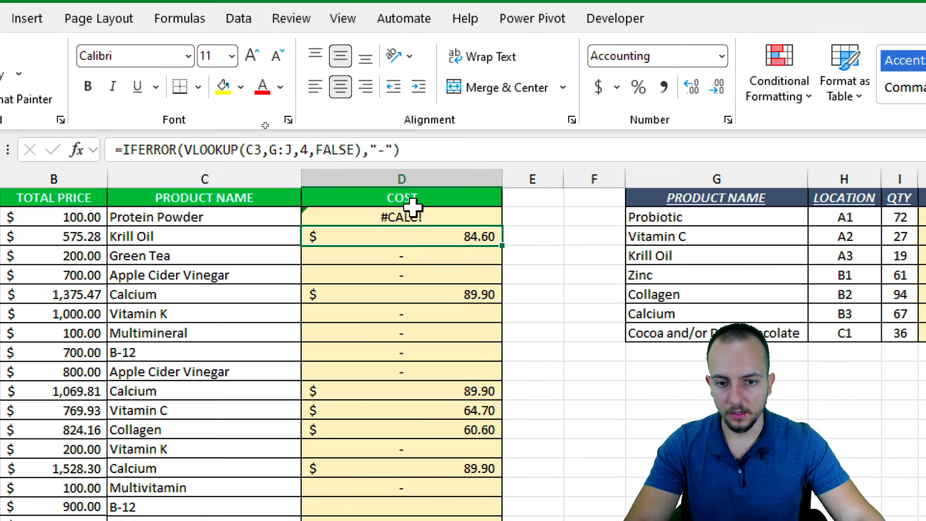
Copy the complete LAMBDA formula text from D2 and leave the cell unchanged
click(131, 3)
drag(713, 151, 531, 158)
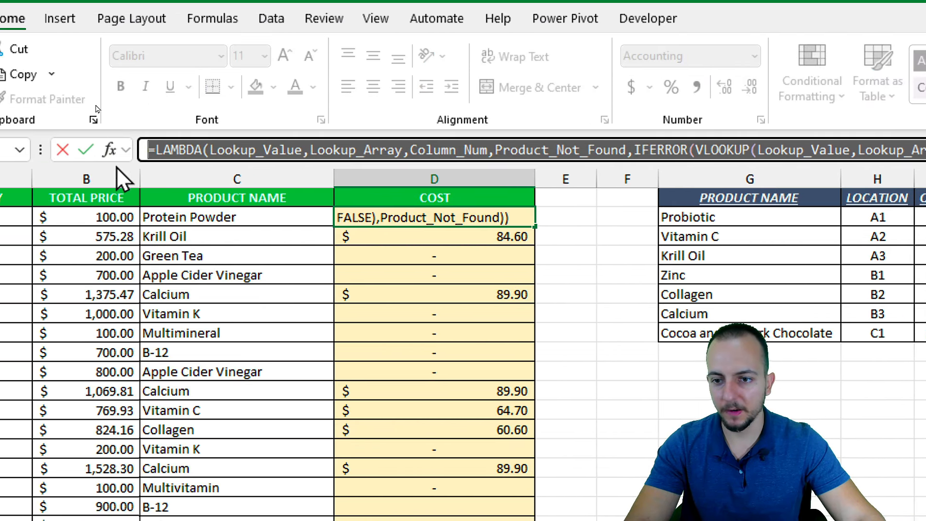
right_click(217, 156)
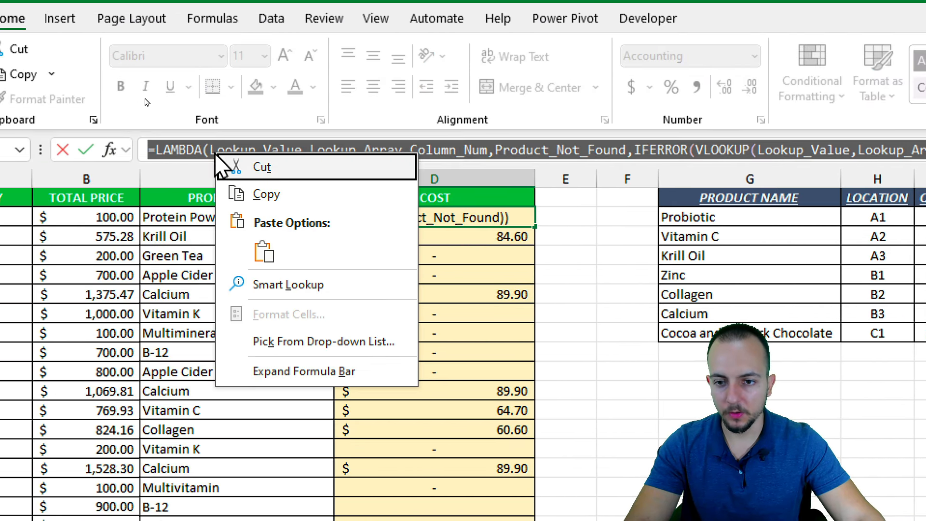
click(284, 195)
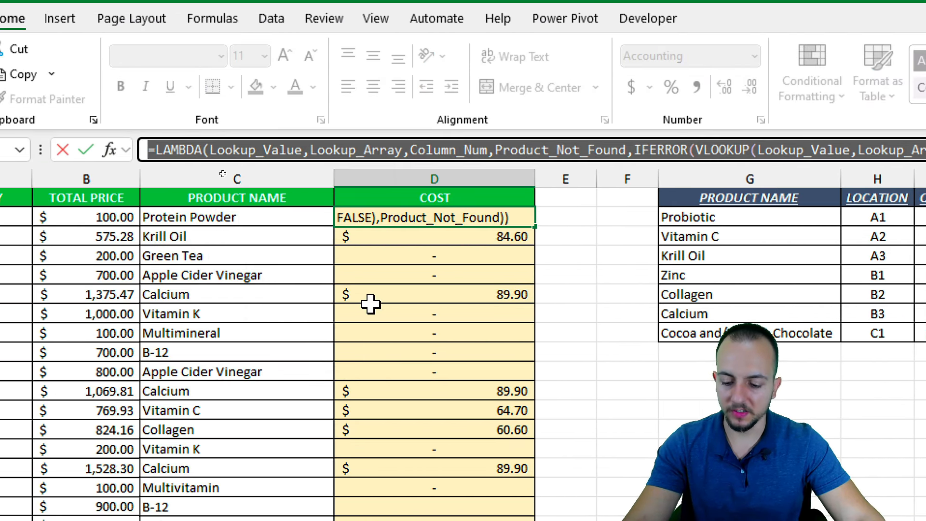
key(Escape)
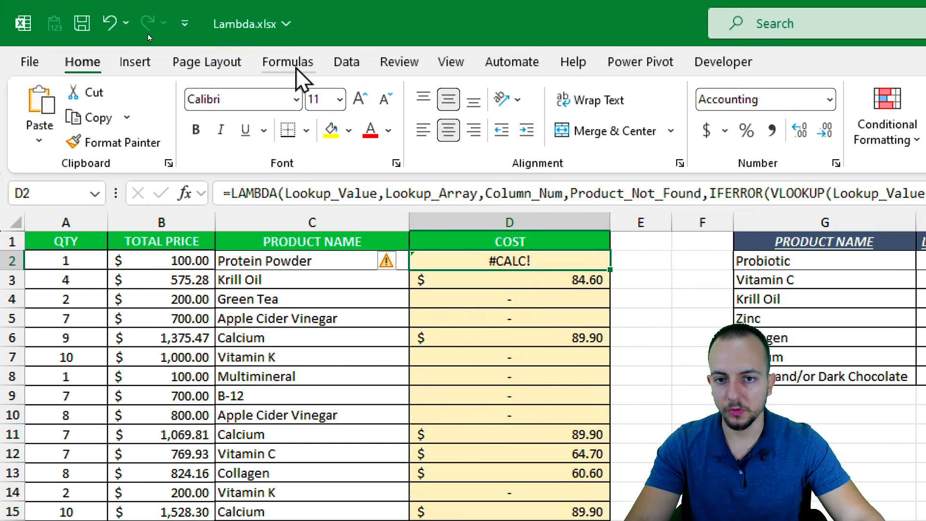
Start defining a new workbook-level name called LookUp_Product_Information
click(288, 63)
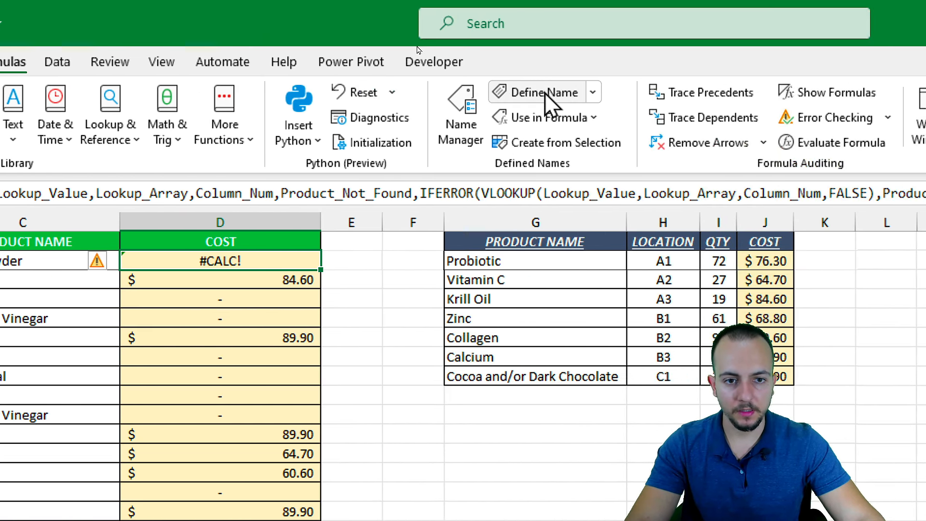
click(547, 93)
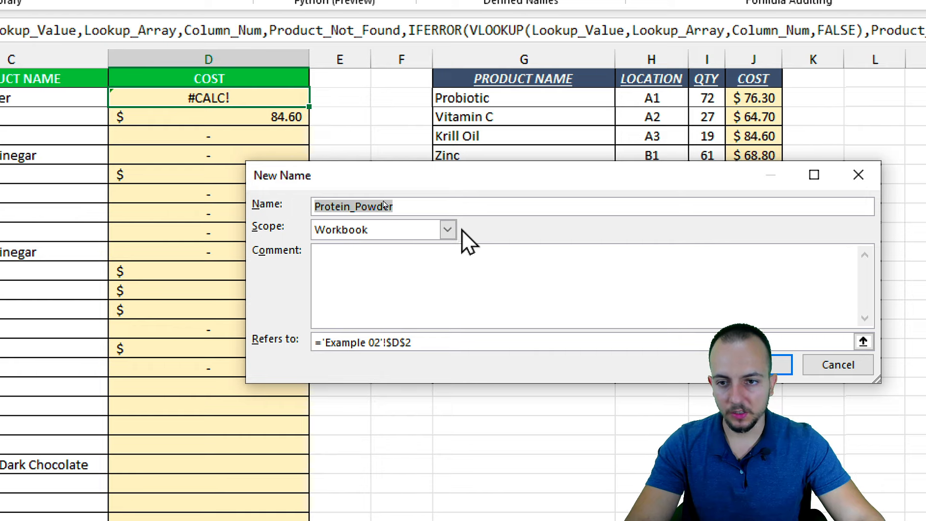
click(425, 369)
drag(429, 205, 302, 208)
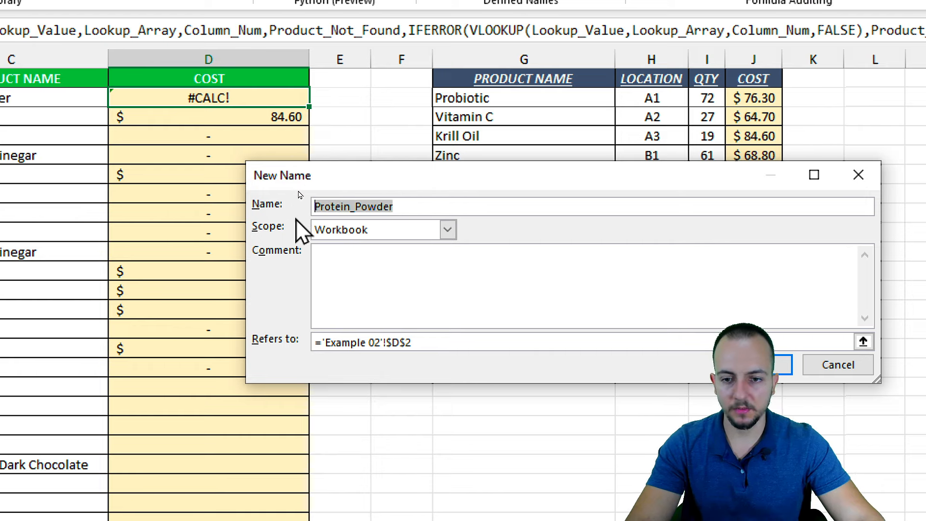
text(LookUp_Product_)
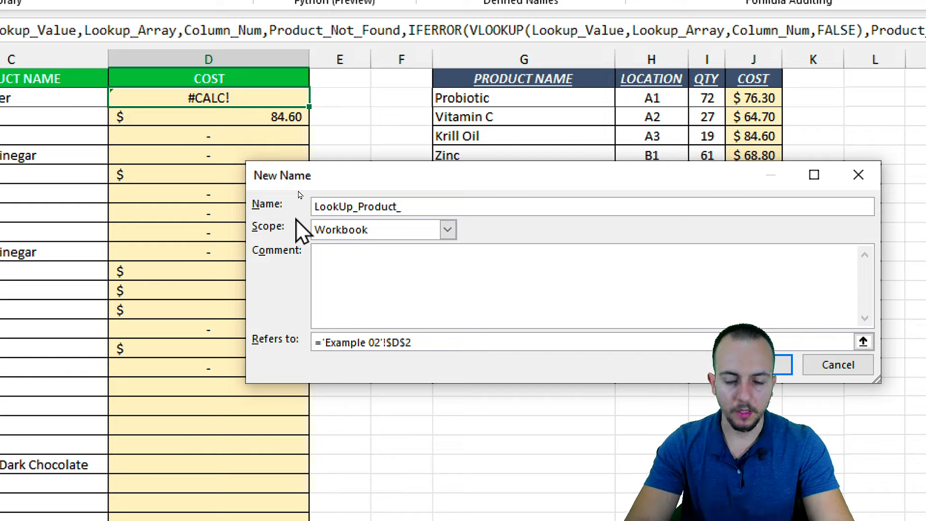
text(Information)
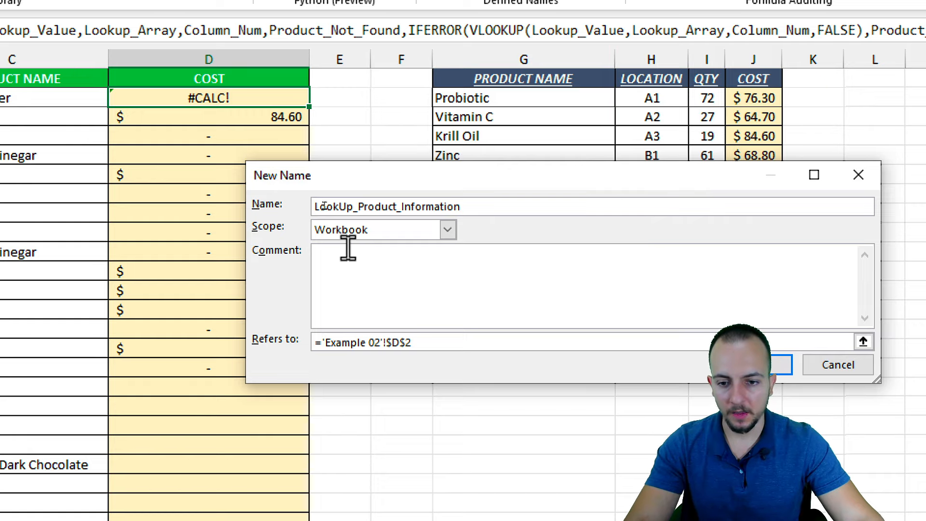
Replace the new name's reference with the copied LAMBDA formula and save LookUp_Product_Information
click(327, 270)
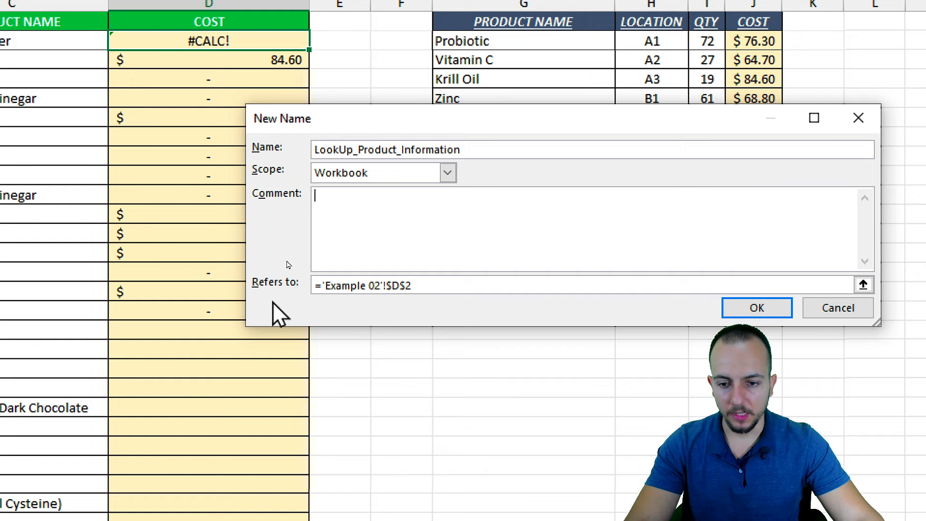
drag(415, 284, 306, 289)
key(BackSpace)
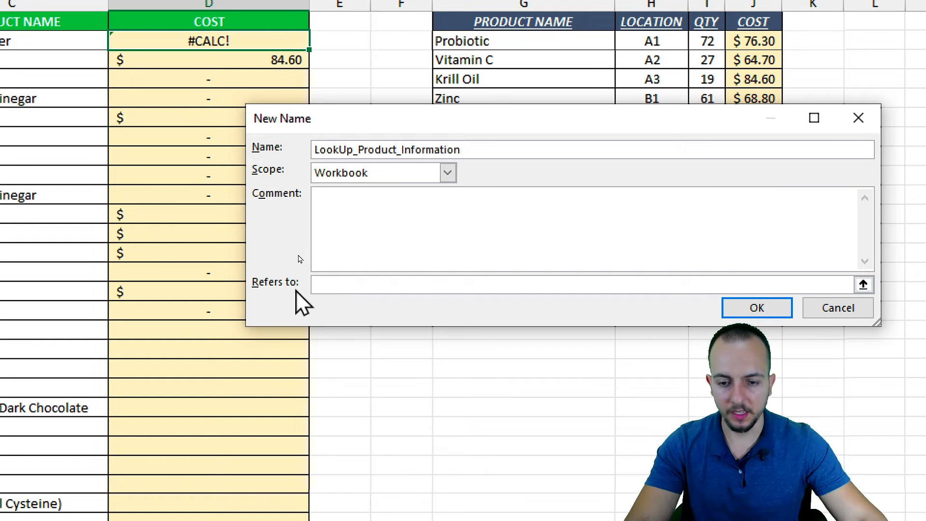
right_click(360, 284)
click(327, 343)
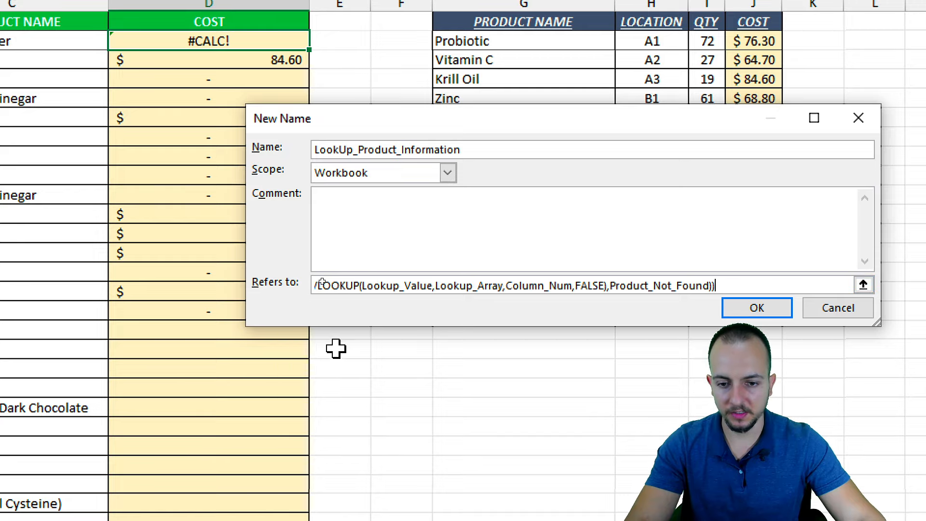
drag(654, 286, 109, 283)
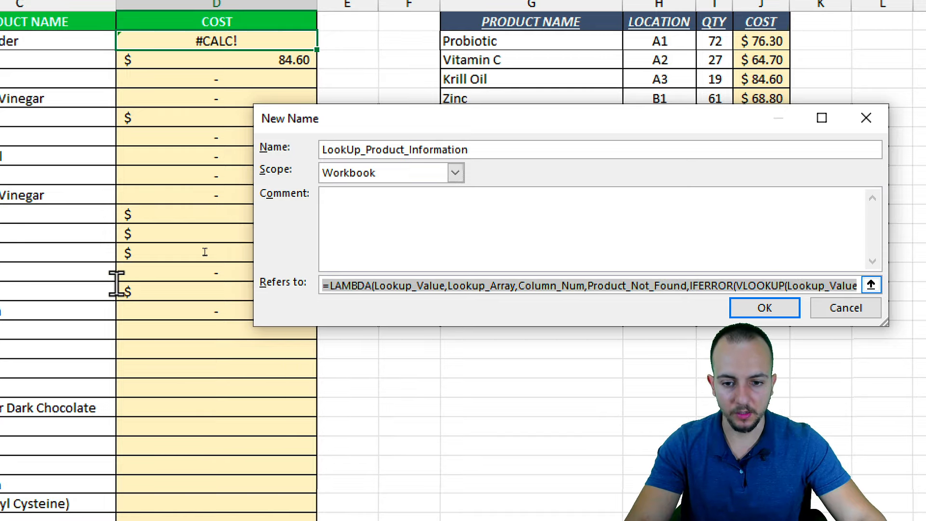
click(757, 308)
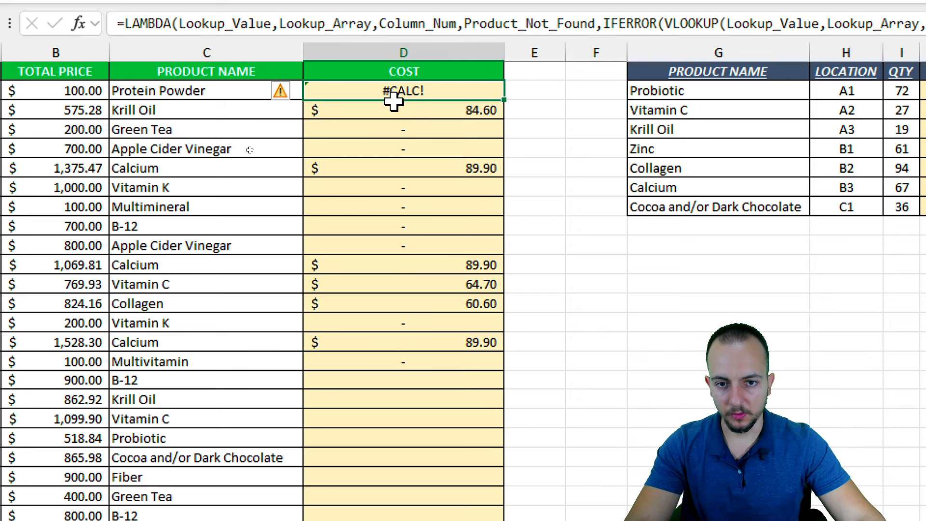
Clear the COST cells D2:D19 and start a LookUp_Product_Information formula in D2
drag(394, 100, 397, 394)
key(Delete)
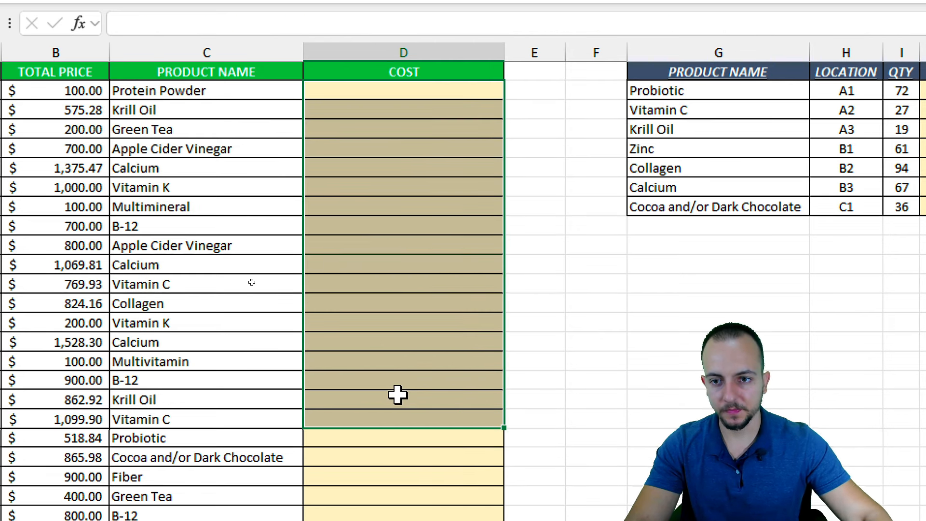
click(405, 91)
text(=)
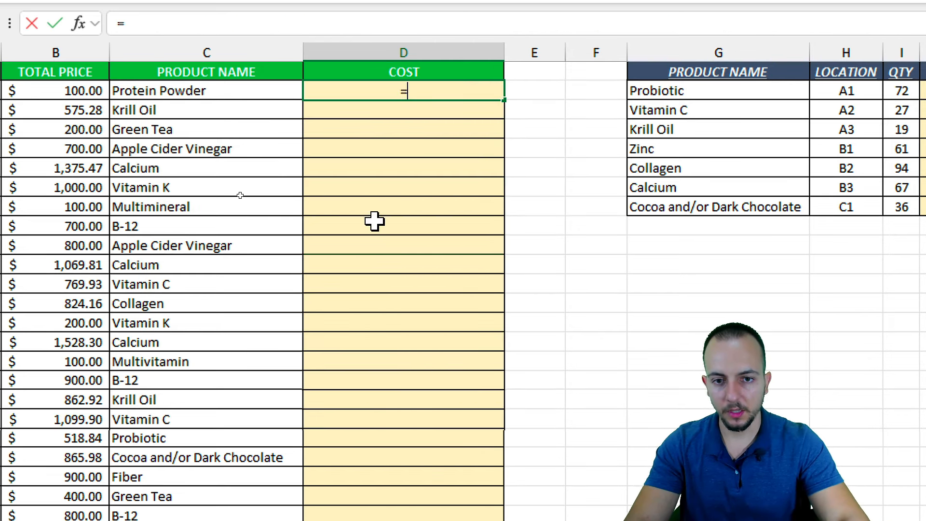
text(loo)
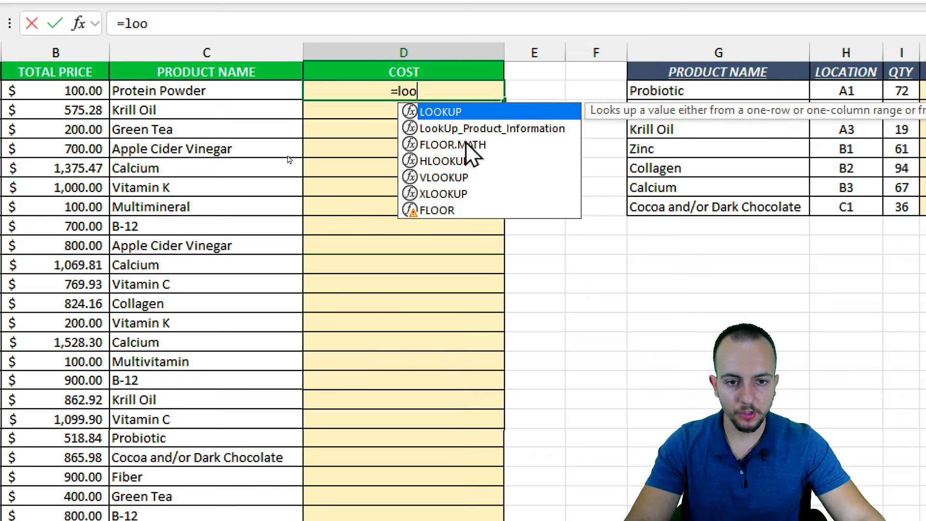
click(473, 129)
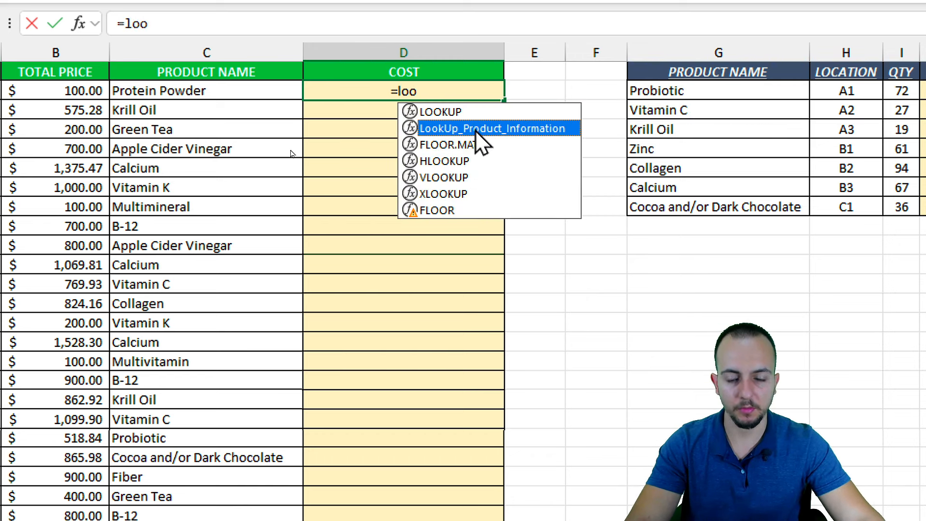
double_click(470, 131)
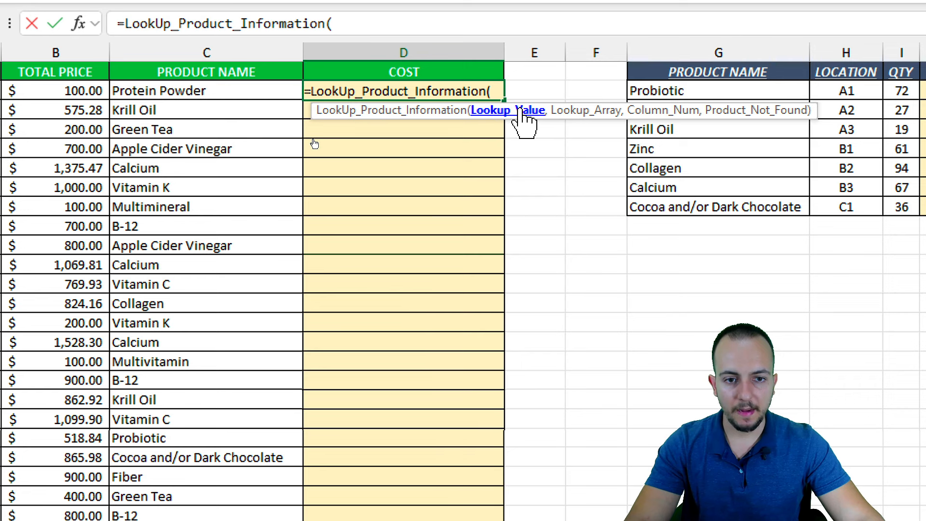
Supply C2 as the Lookup_Value and columns G:J as the Lookup_Array
click(203, 89)
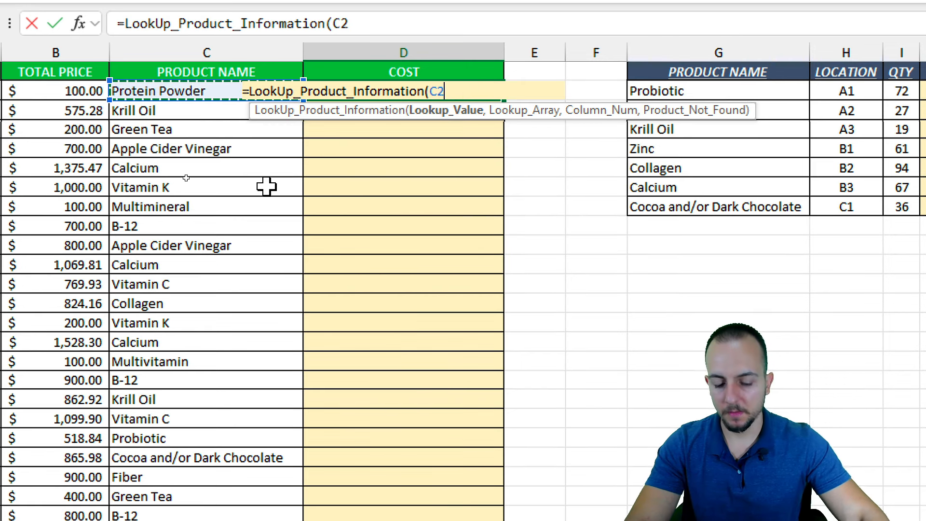
text(,)
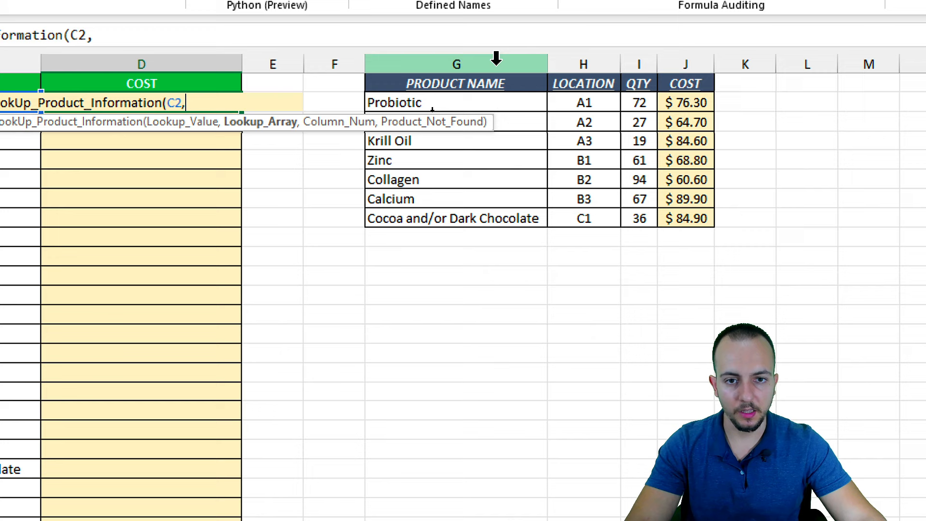
drag(494, 57, 740, 63)
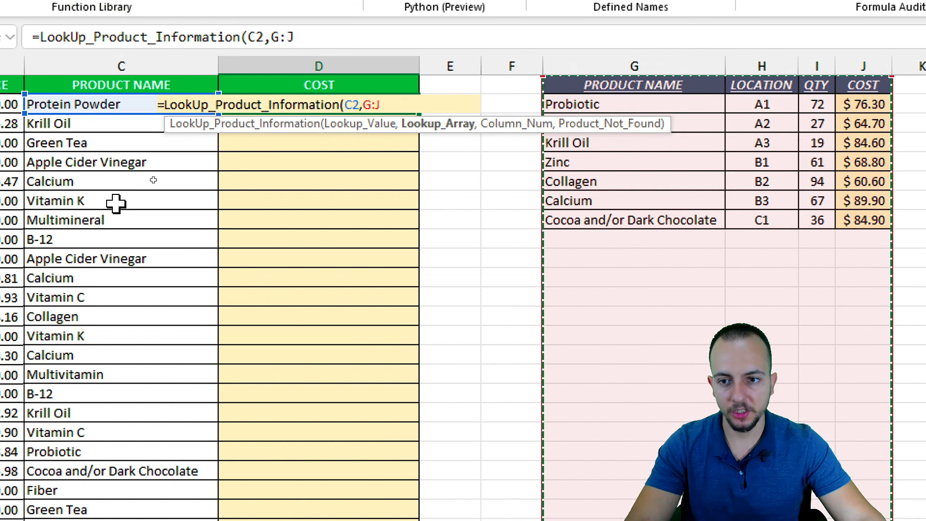
text(,G:J,)
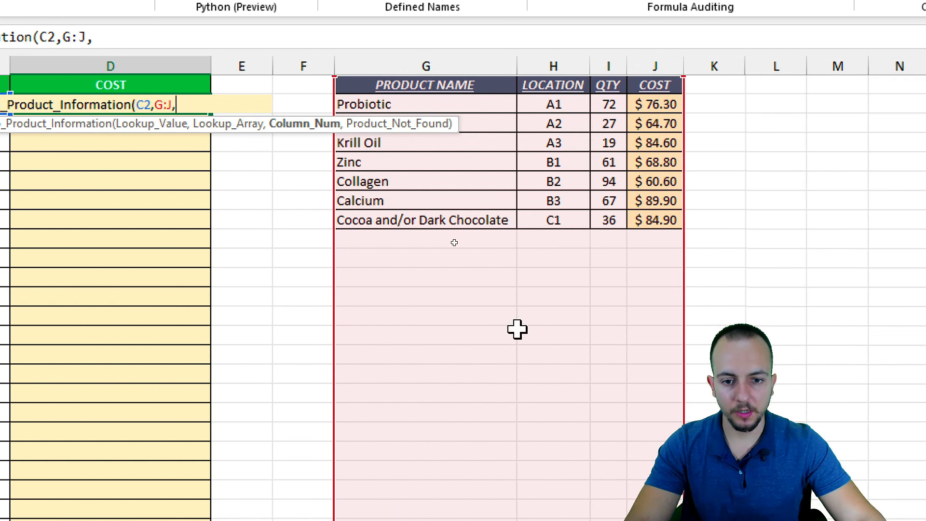
drag(683, 209, 676, 279)
drag(549, 193, 550, 269)
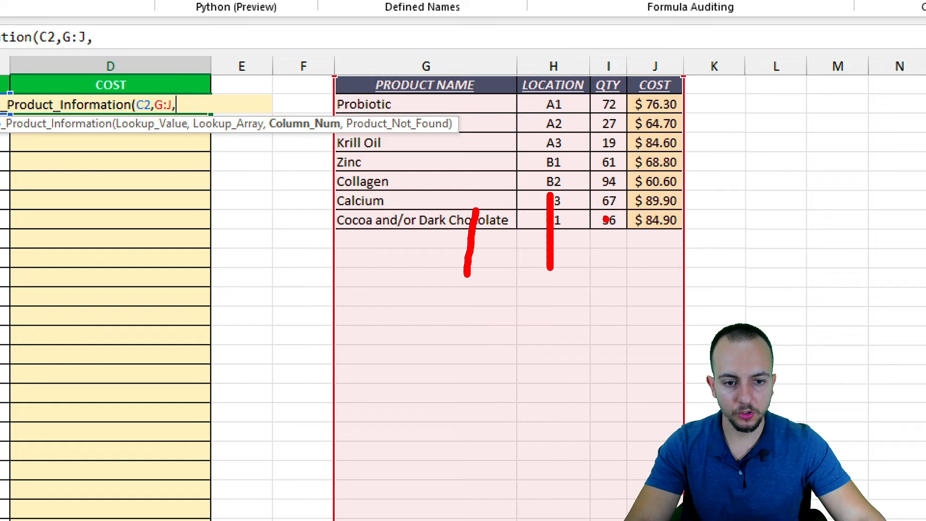
drag(606, 216, 612, 281)
drag(661, 214, 666, 271)
key(Escape)
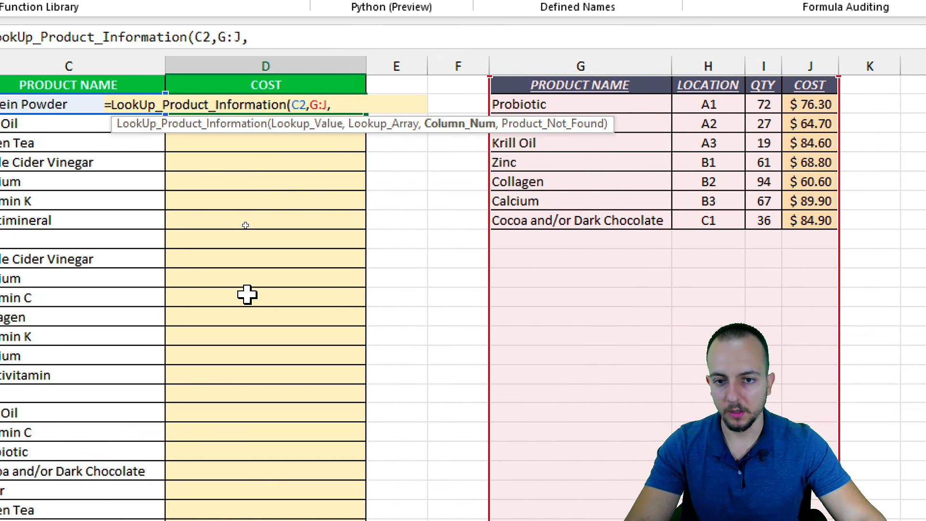
Set Column_Num to 4 and Product_Not_Found to "Not found", close the formula and enter it
text(4,)
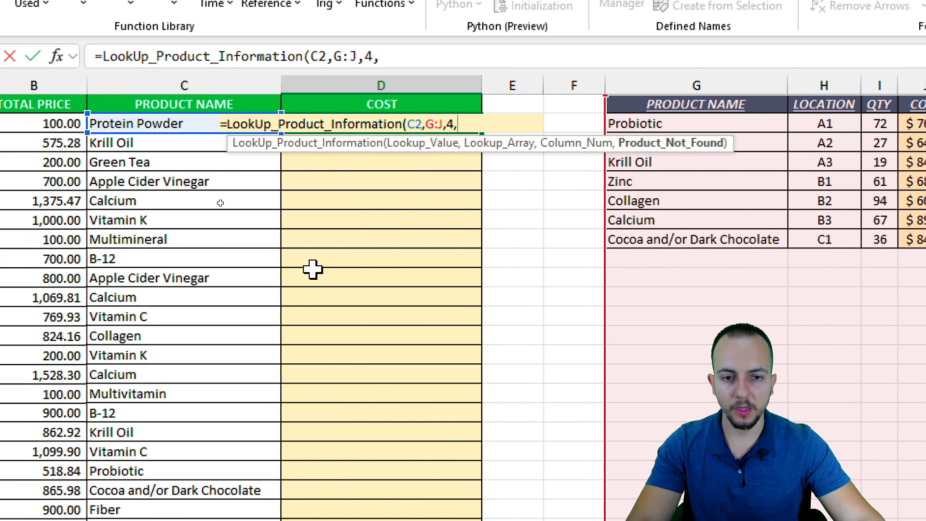
text("Not fou)
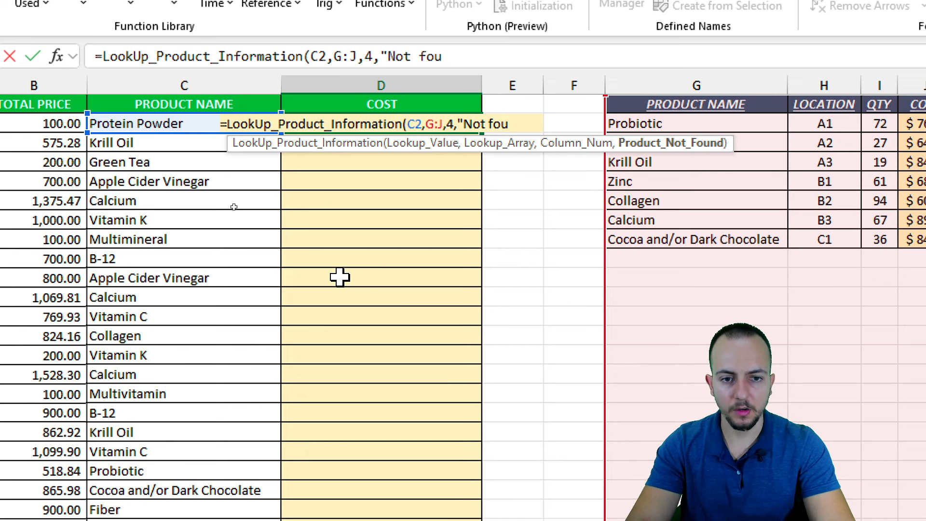
text(nd"))
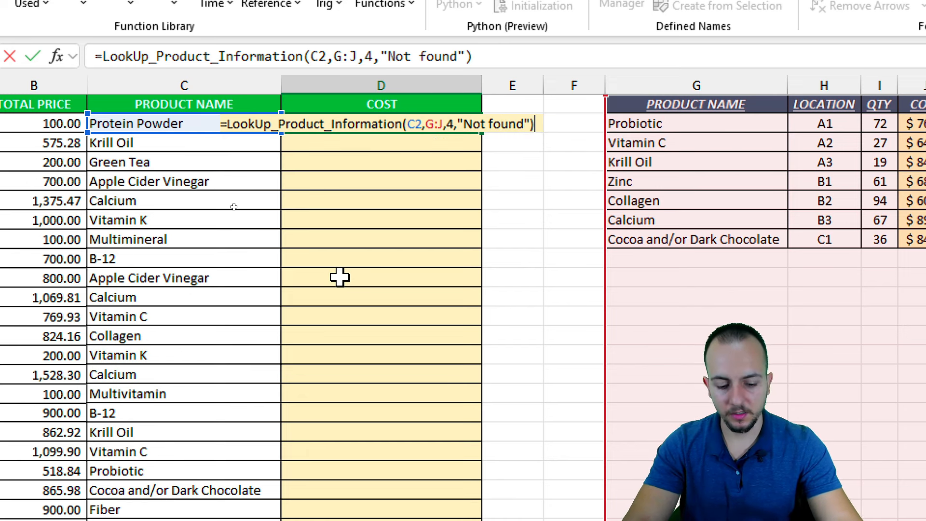
key(Return)
Fill the D2 formula down the whole COST column and check its arguments without changing them
click(201, 125)
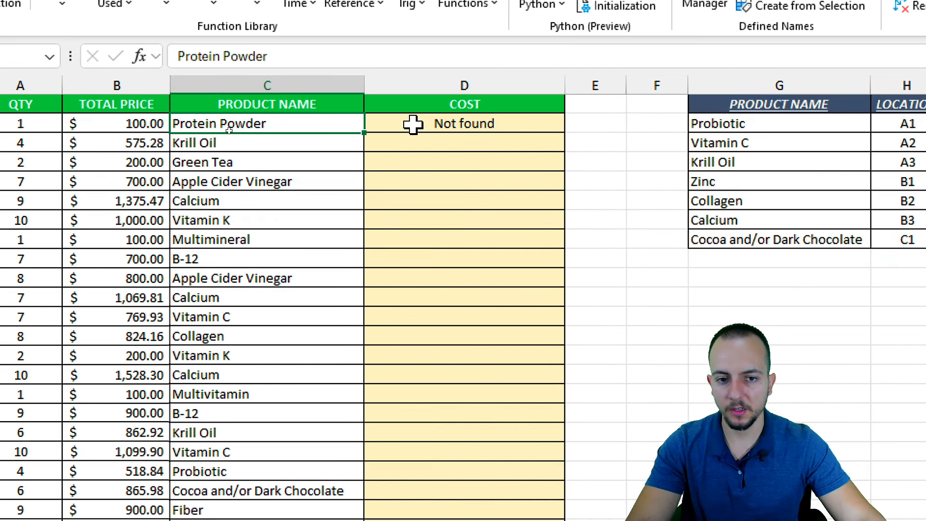
click(413, 124)
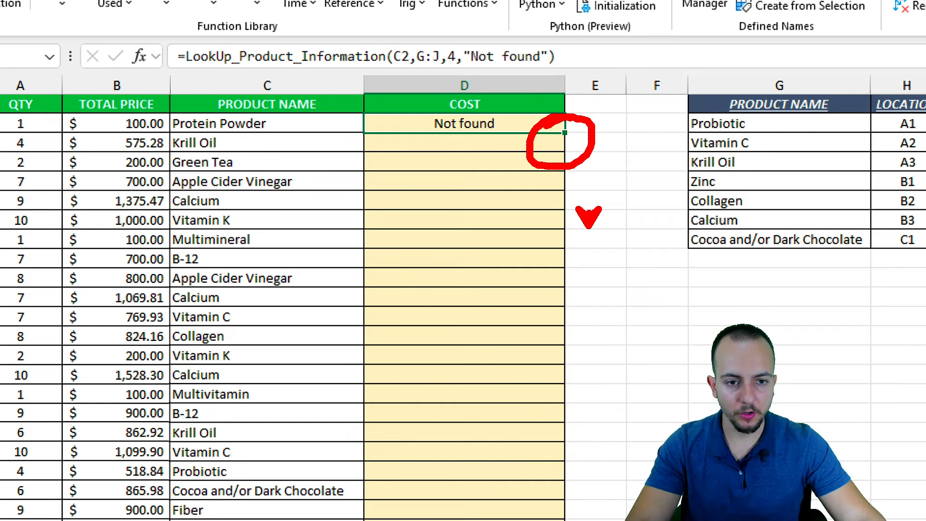
double_click(564, 135)
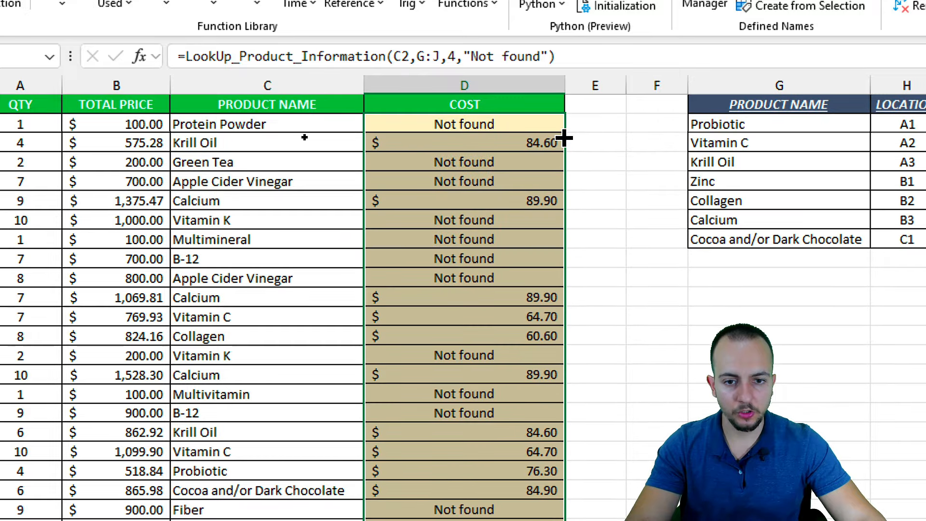
scroll(236, 350, down, 12)
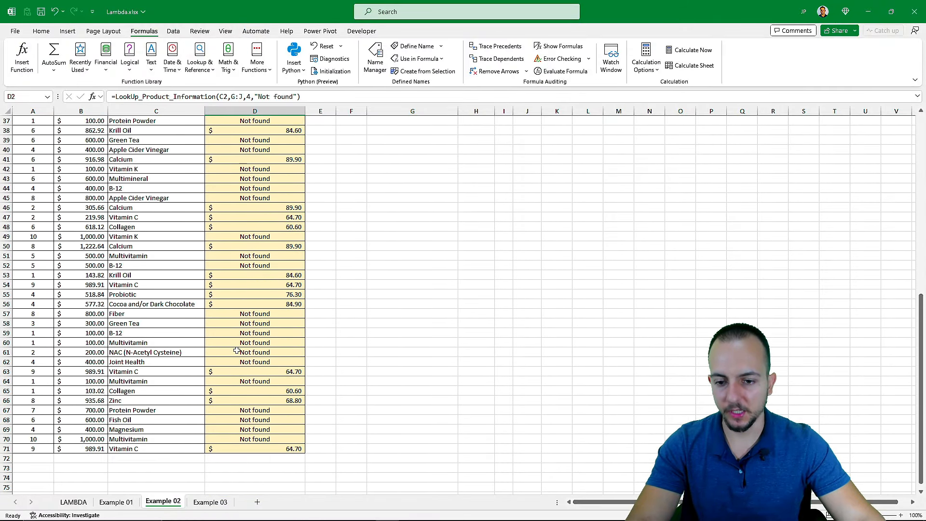
scroll(237, 351, up, 12)
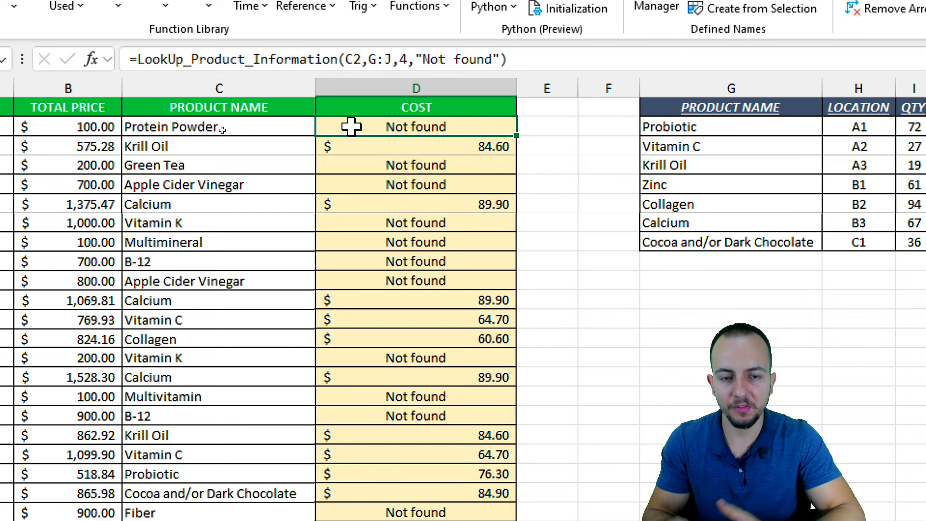
double_click(351, 127)
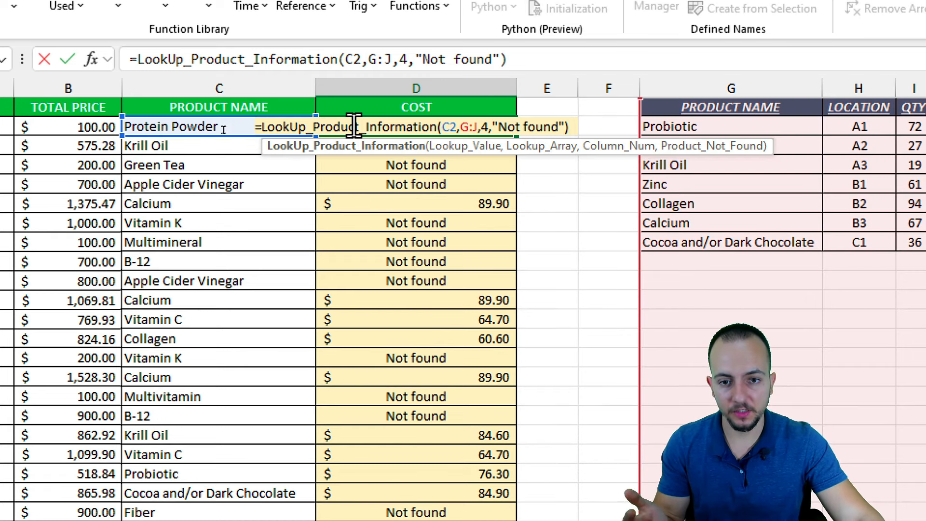
key(Escape)
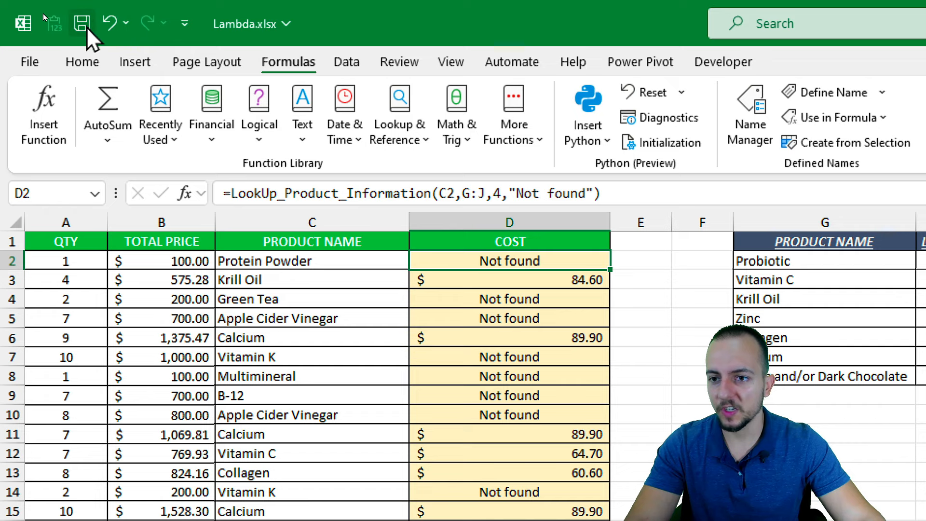
Save the workbook and open the Example 03 sheet with the Home commands shown
click(83, 24)
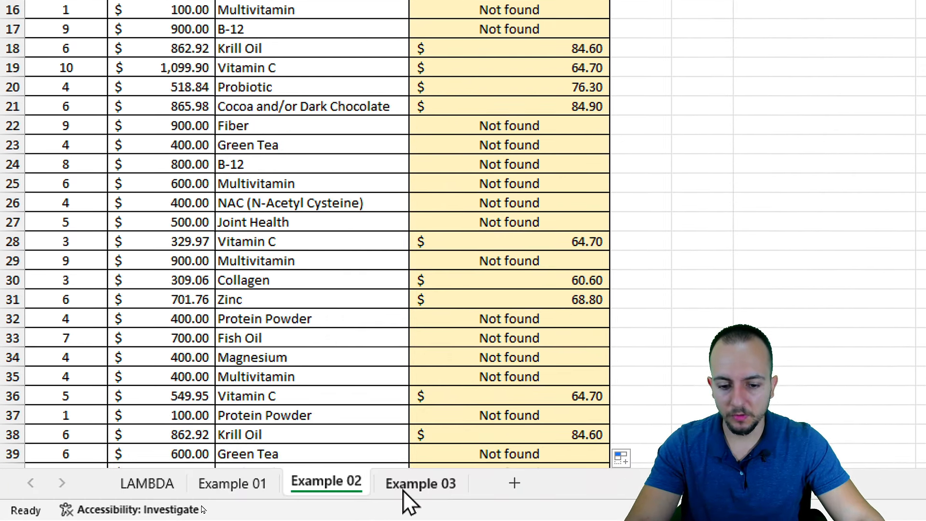
click(408, 485)
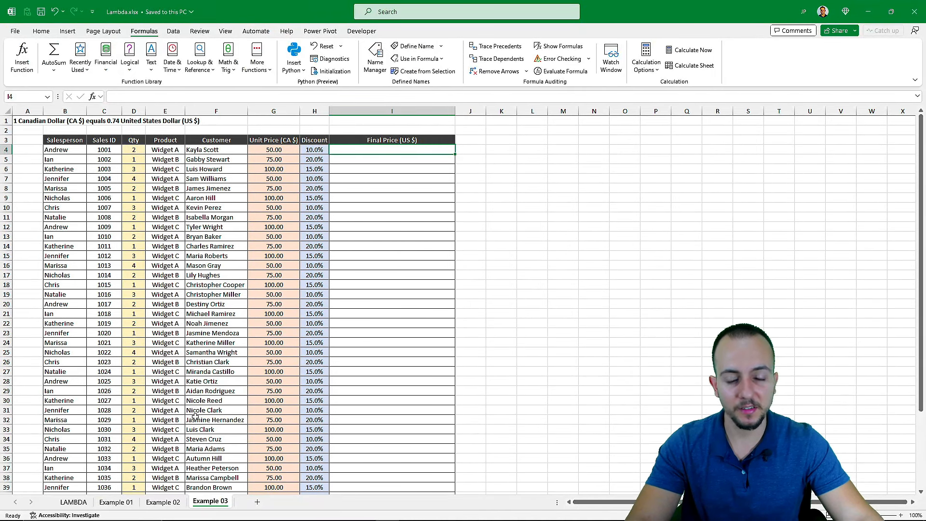
click(43, 32)
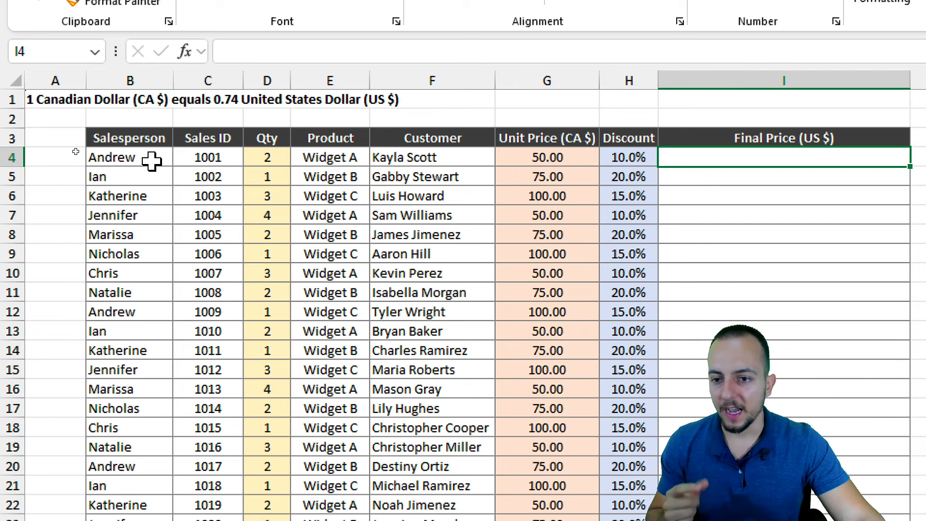
Examine each column of the sales table on Example 03, from Salesperson through Discount to Final Price (US $)
click(129, 78)
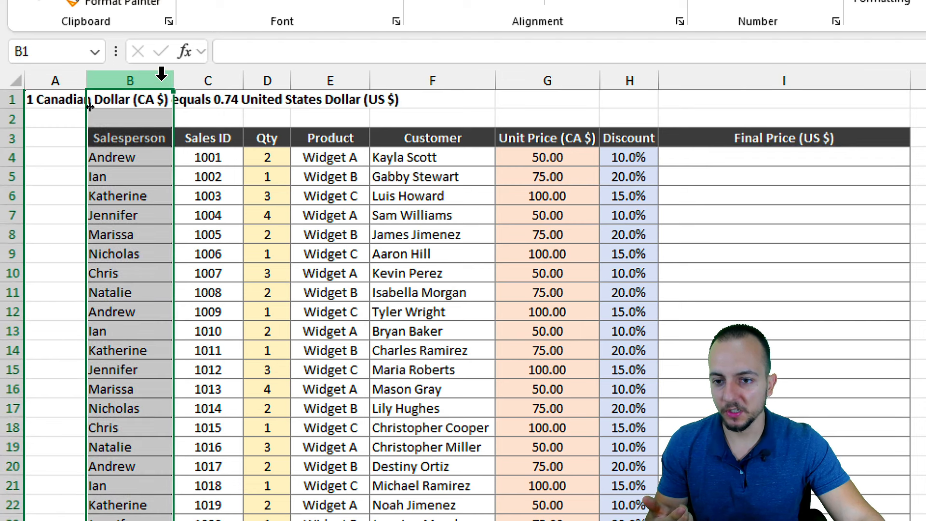
click(210, 77)
click(275, 78)
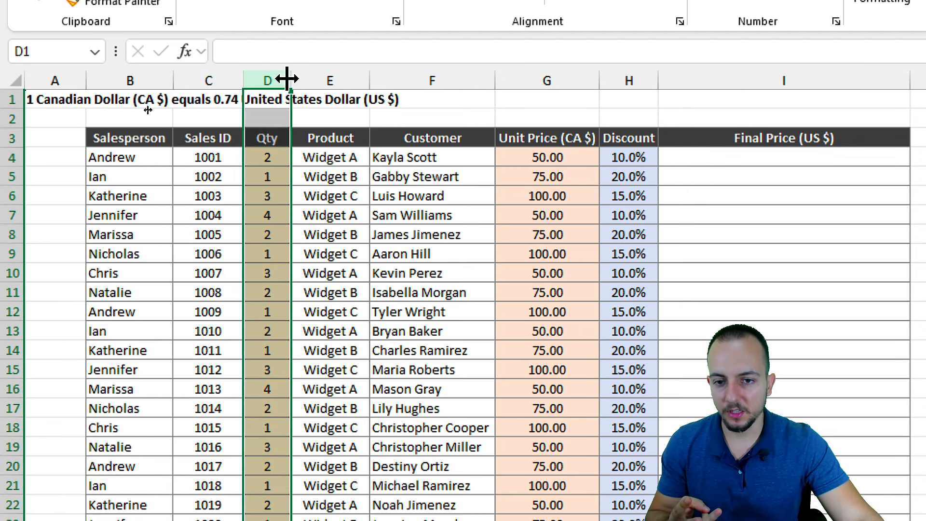
click(318, 77)
click(433, 80)
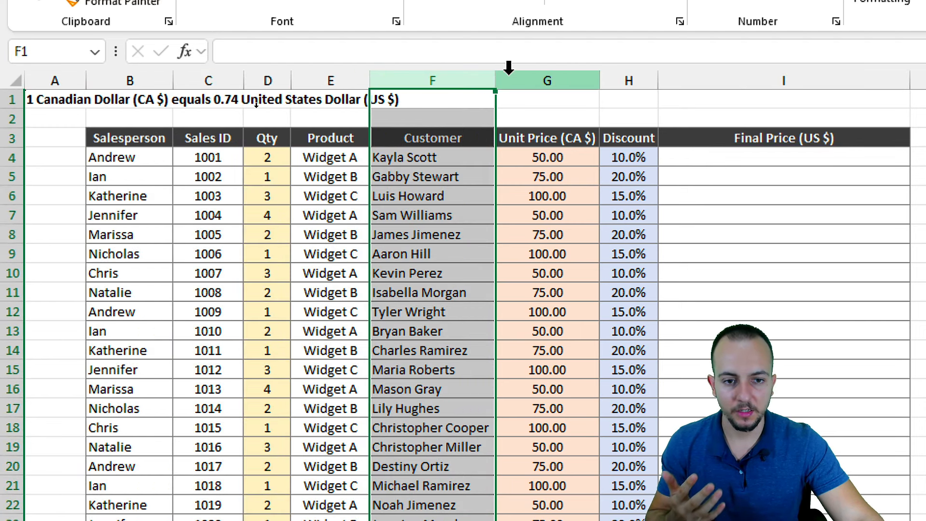
click(535, 77)
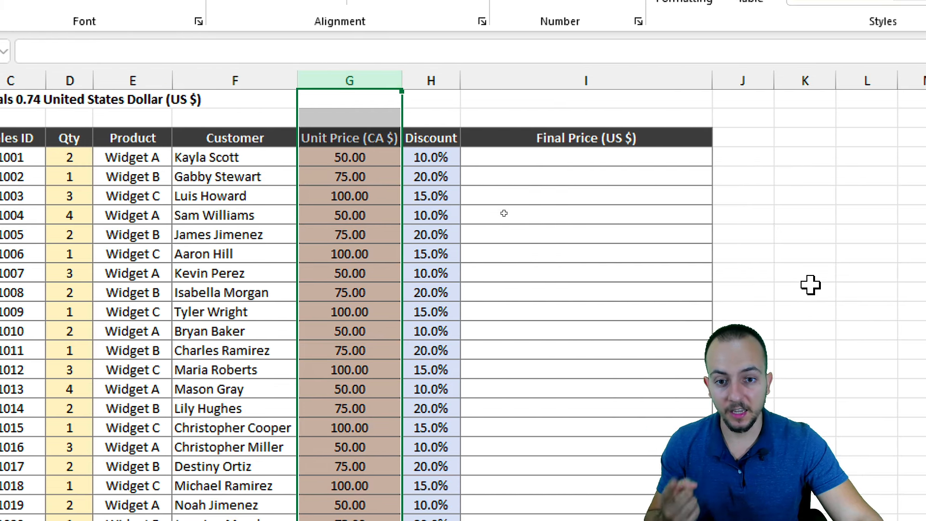
click(438, 78)
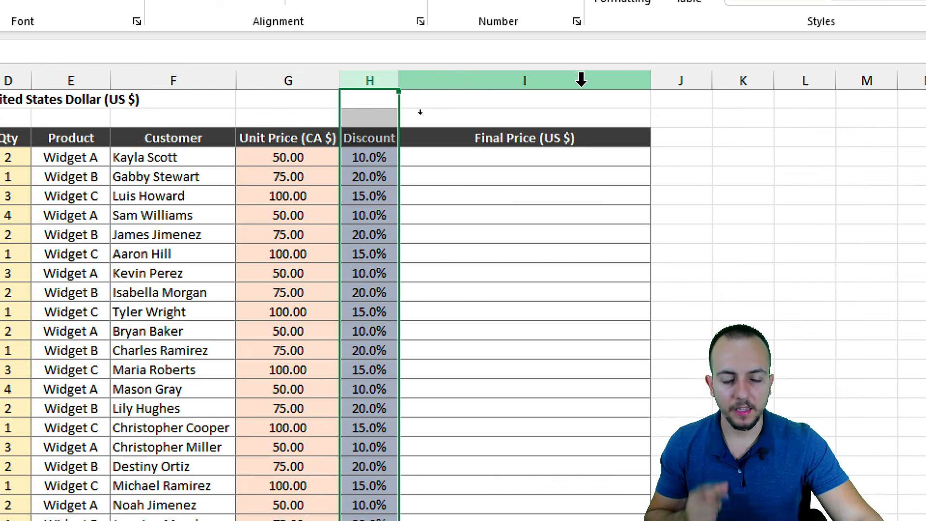
click(640, 80)
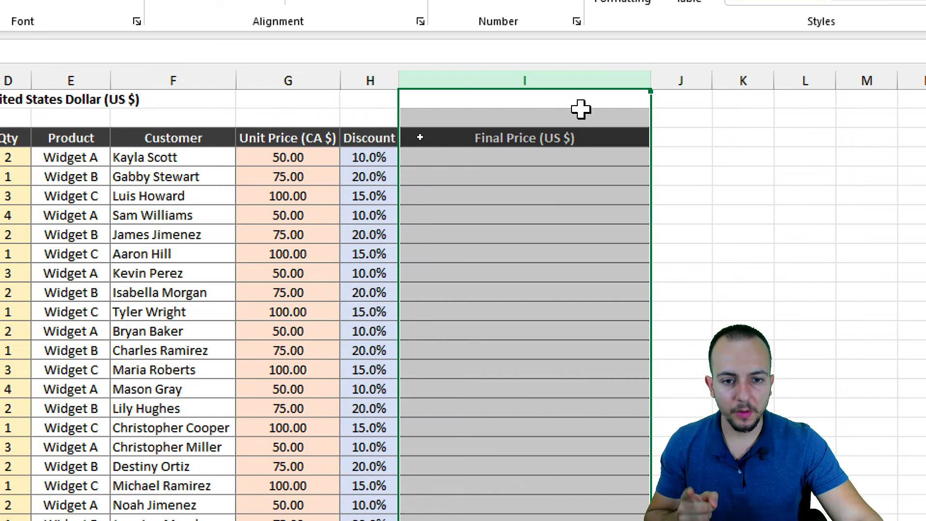
Examine the Unit Price (CA $) and Final Price (US $) headers and the exchange-rate note in row 1
click(579, 156)
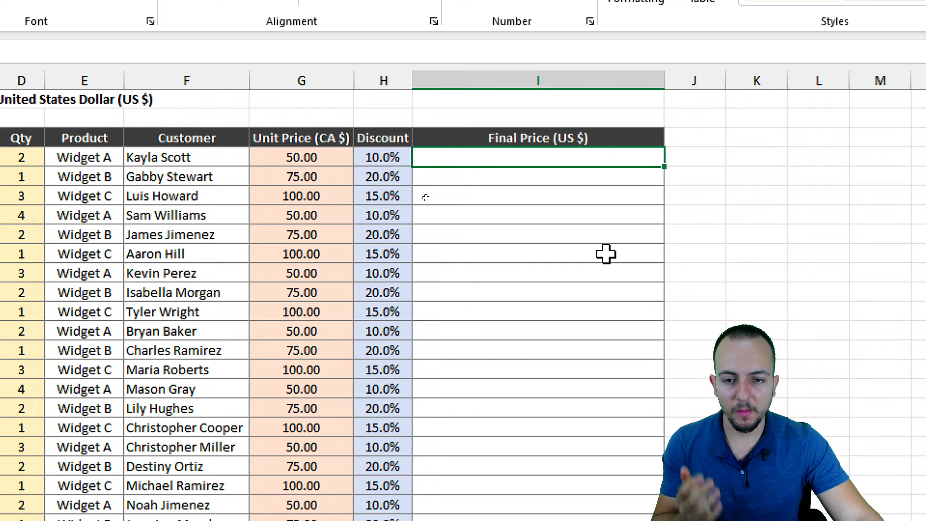
key(ctrl+2)
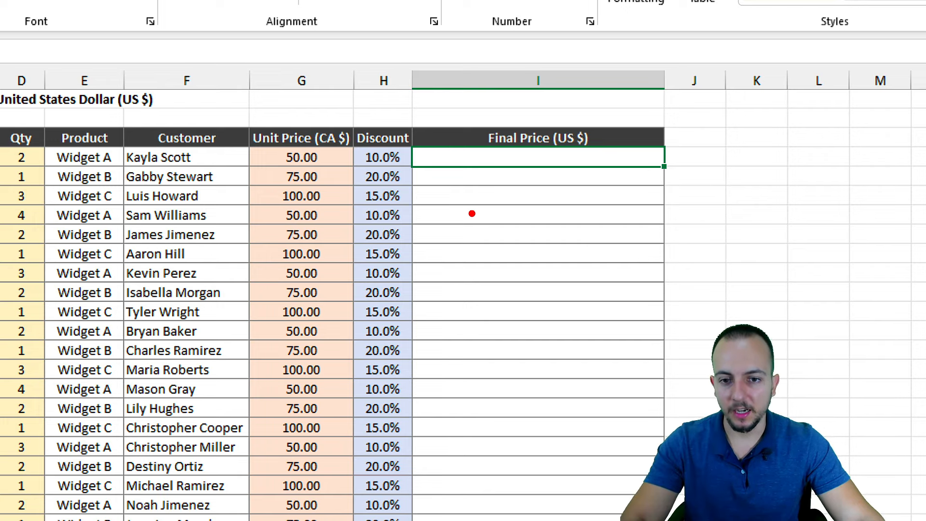
drag(241, 115, 356, 174)
mouse_move(463, 96)
mouse_down()
mouse_move(607, 162)
mouse_move(607, 172)
mouse_up()
drag(595, 183, 637, 250)
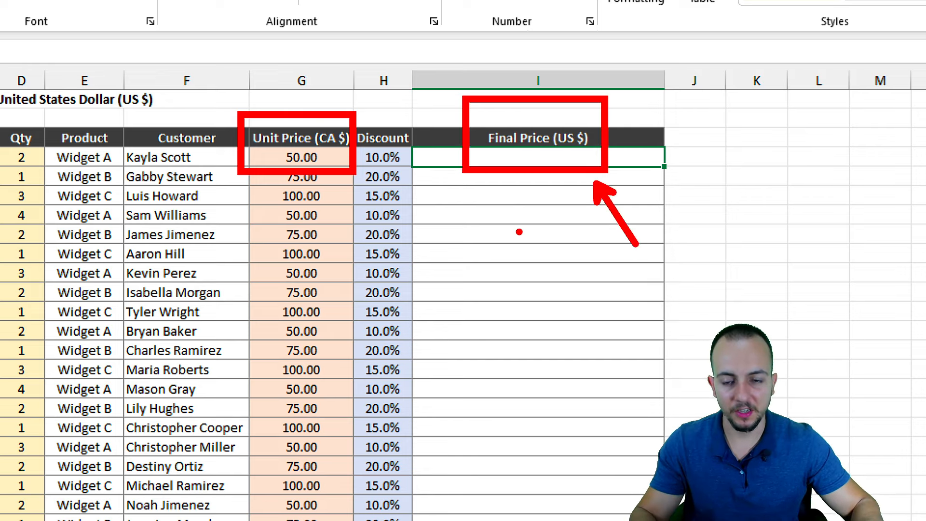
key(Escape)
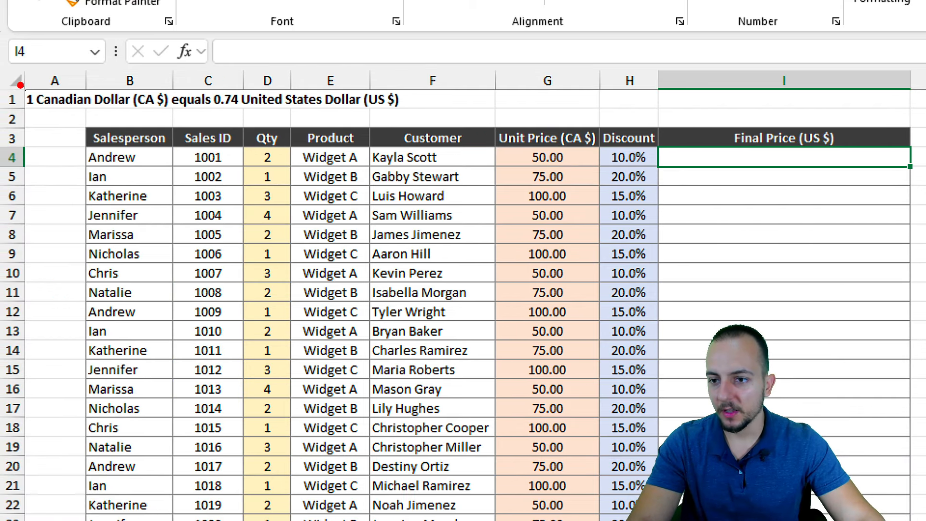
mouse_move(20, 85)
mouse_down()
mouse_move(408, 114)
mouse_move(503, 103)
mouse_up()
key(ctrl+z)
key(ctrl+z)
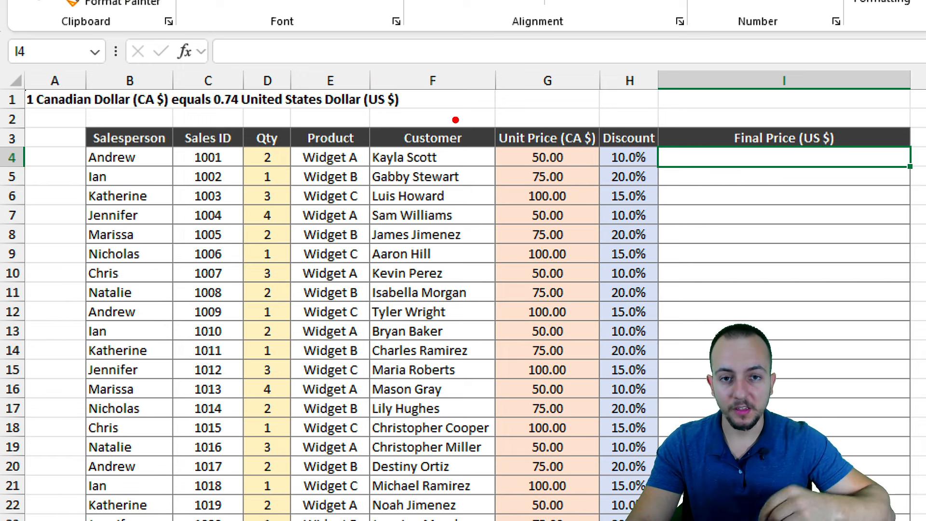
mouse_move(218, 79)
mouse_down()
mouse_move(208, 107)
mouse_move(254, 116)
mouse_move(231, 79)
mouse_up()
drag(259, 116, 286, 164)
key(e)
mouse_move(20, 75)
mouse_down()
mouse_move(181, 120)
mouse_move(416, 115)
mouse_up()
key(Escape)
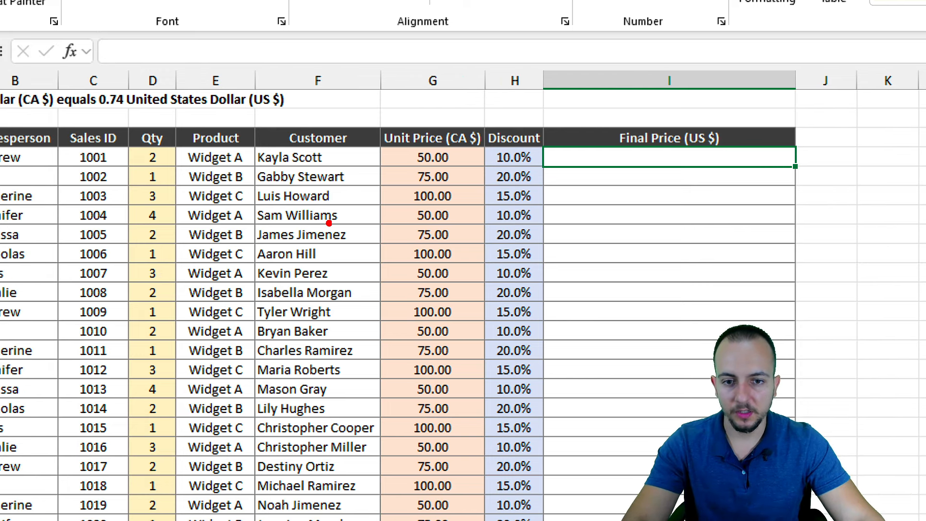
Examine the inputs for the final price: Unit Price, Qty, Discount and the exchange rate in row 1
drag(372, 110, 490, 171)
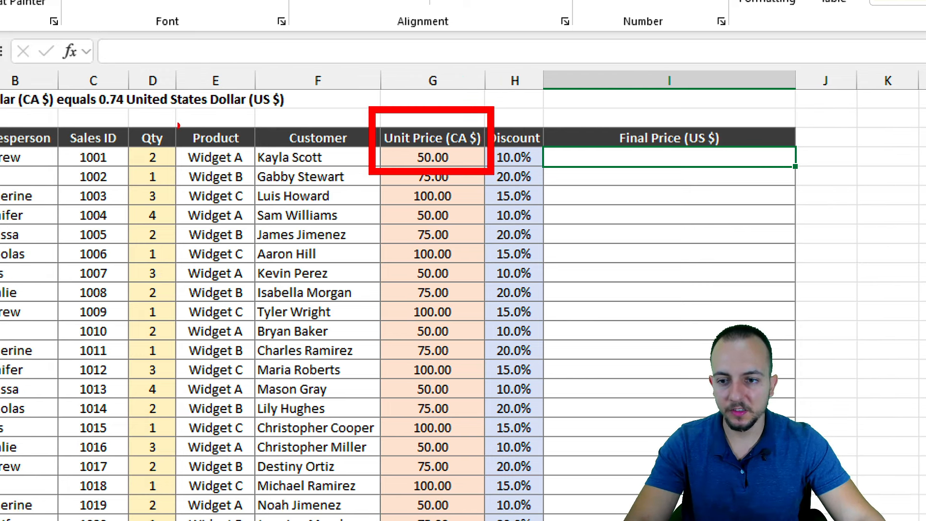
mouse_move(122, 115)
mouse_down()
mouse_move(126, 137)
mouse_move(176, 173)
mouse_move(176, 117)
mouse_up()
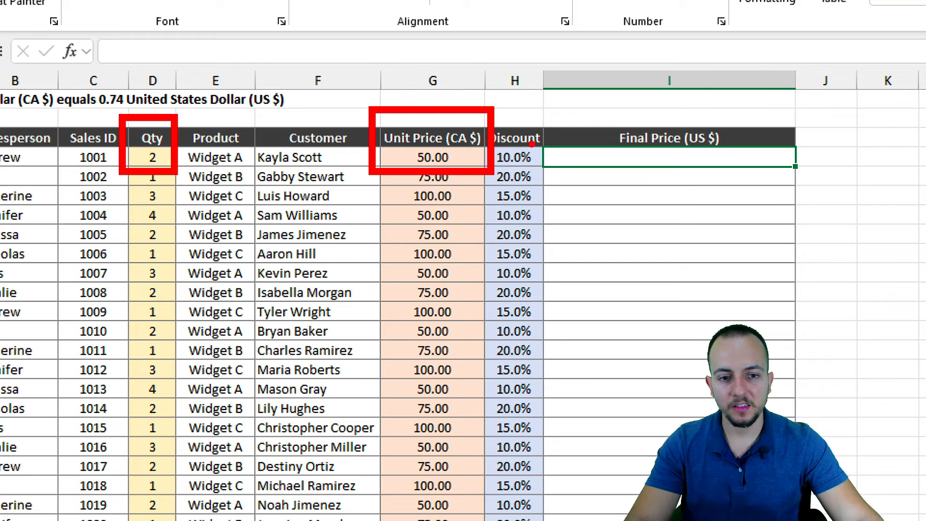
drag(480, 107, 547, 174)
drag(549, 176, 600, 221)
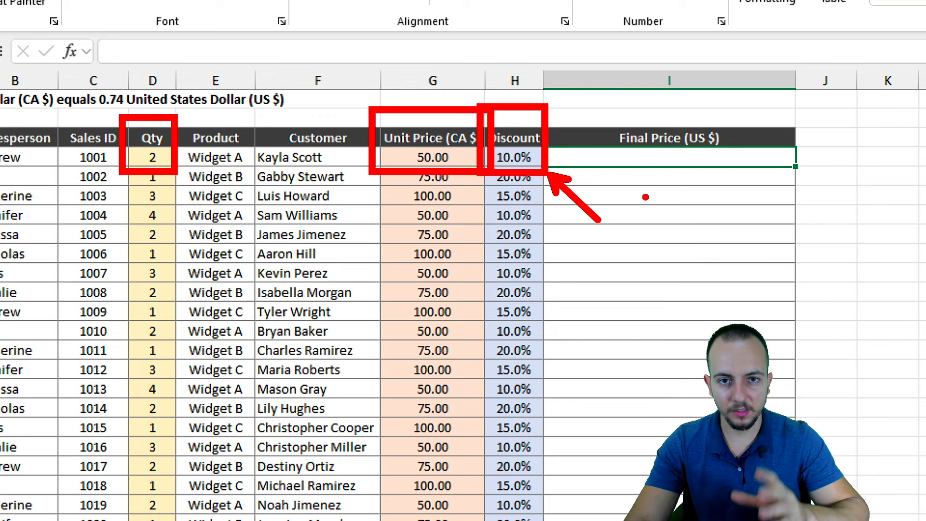
key(ctrl+z)
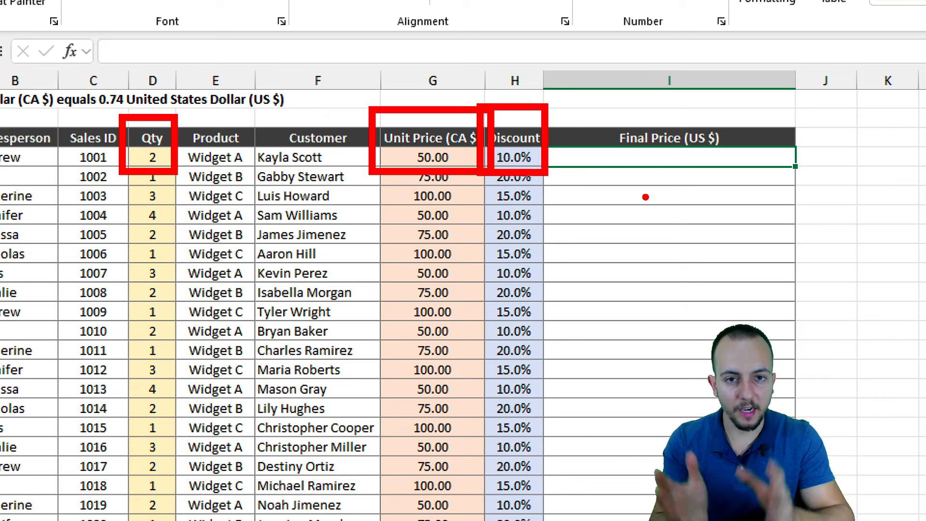
drag(77, 68, 137, 118)
drag(208, 54, 150, 81)
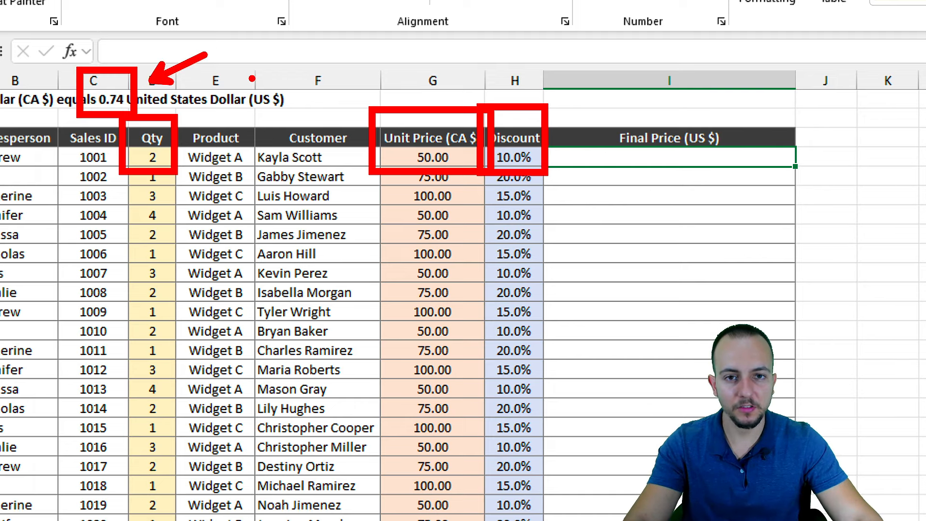
key(Escape)
Enter =G4*D4 in I4 to multiply the first sale's unit price by its quantity
text(=)
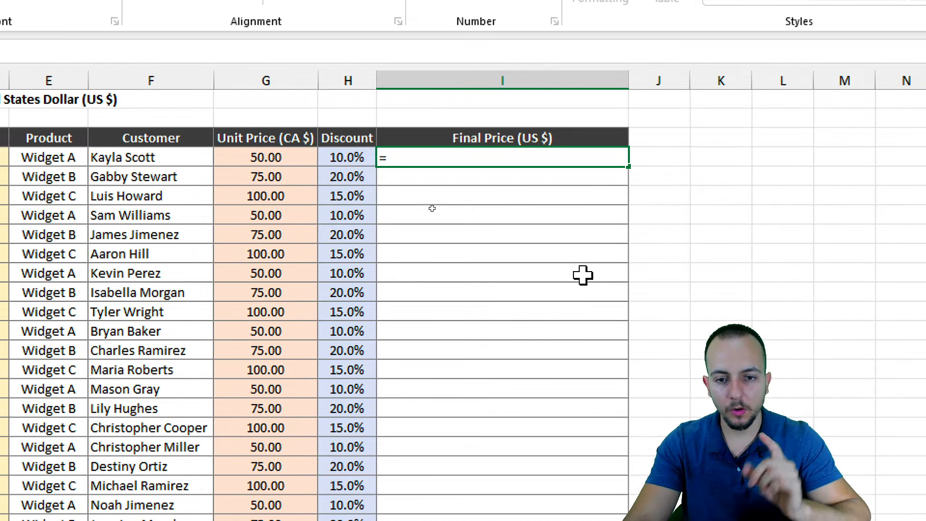
click(289, 162)
text(*)
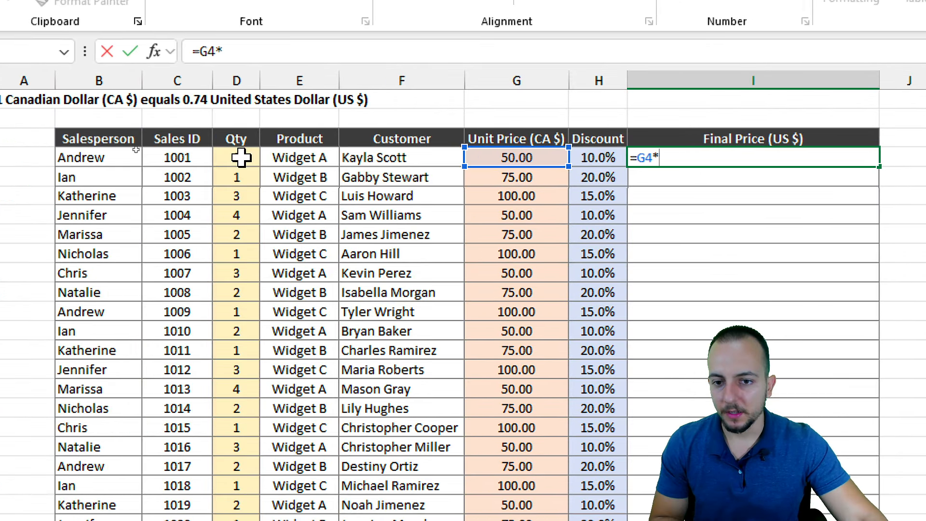
click(242, 155)
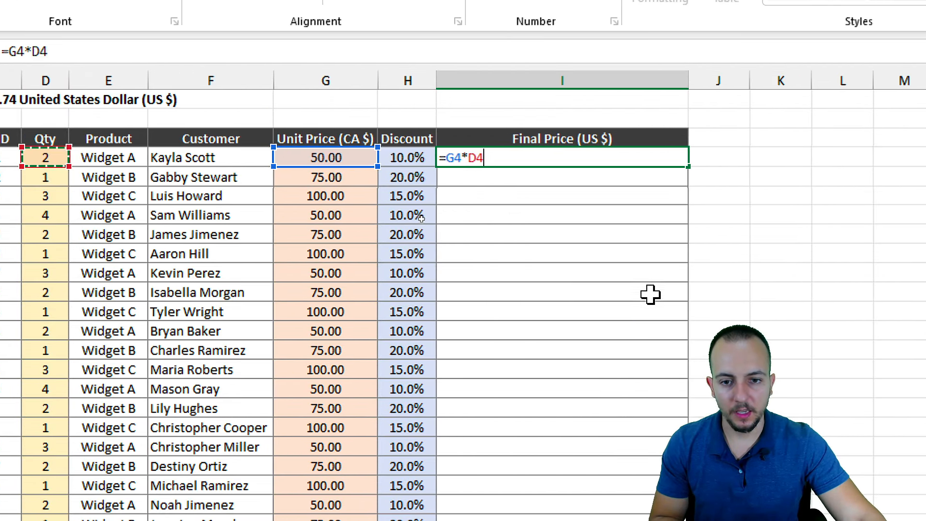
key(Return)
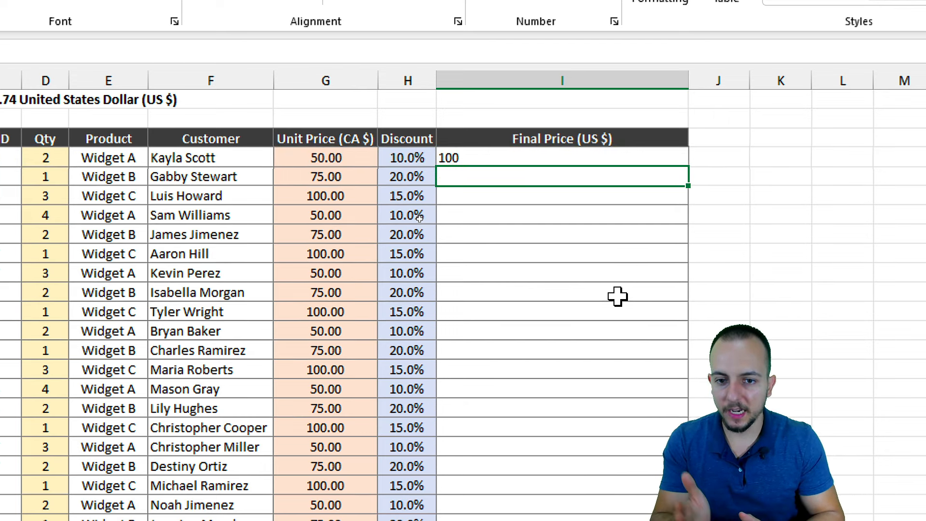
Try subtracting the discount directly with =G4*D4-H4 in I4, and undo that formula change
click(476, 161)
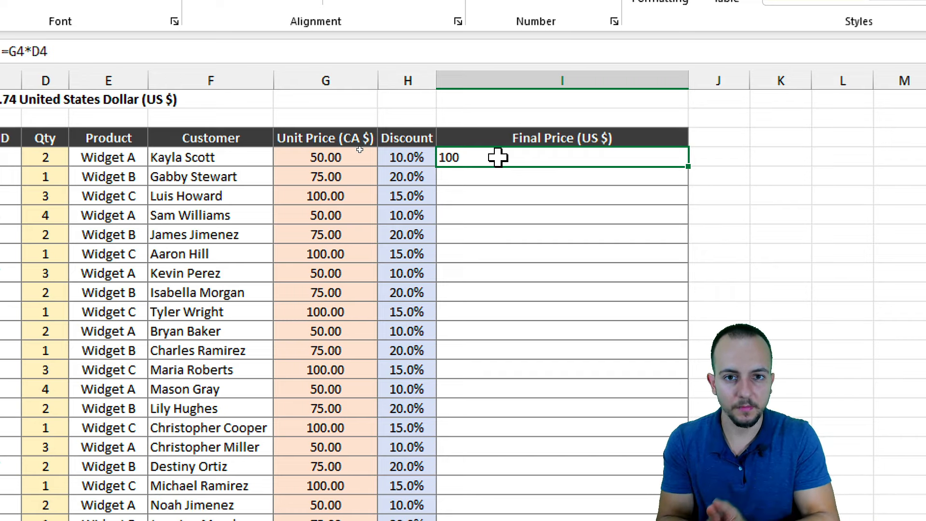
double_click(498, 157)
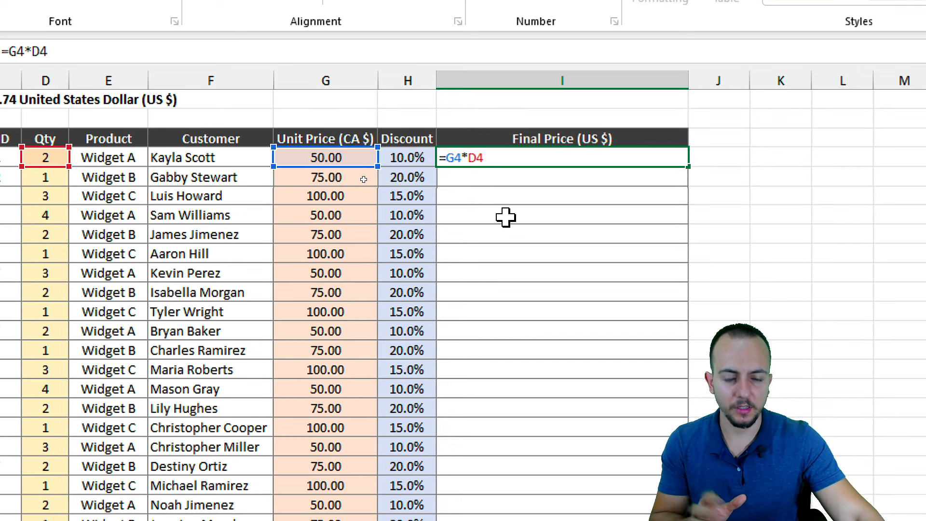
text(-)
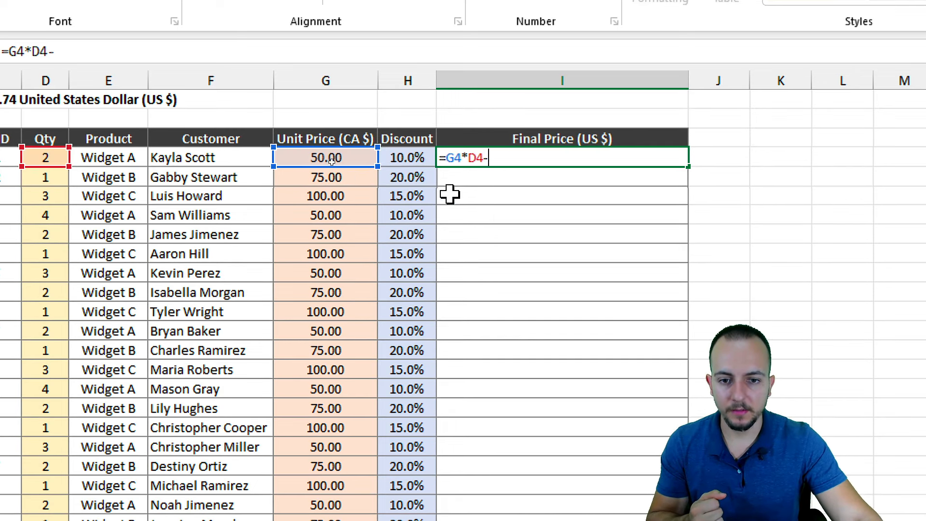
click(407, 159)
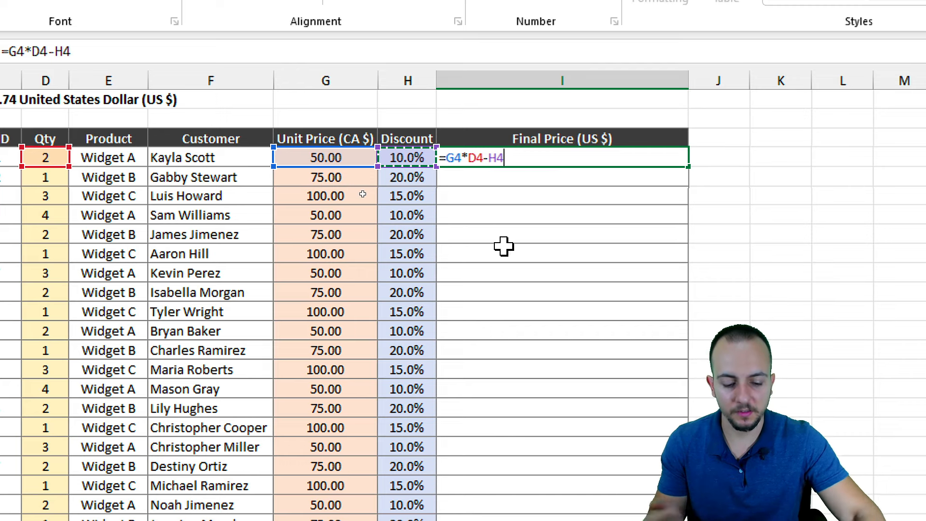
key(Return)
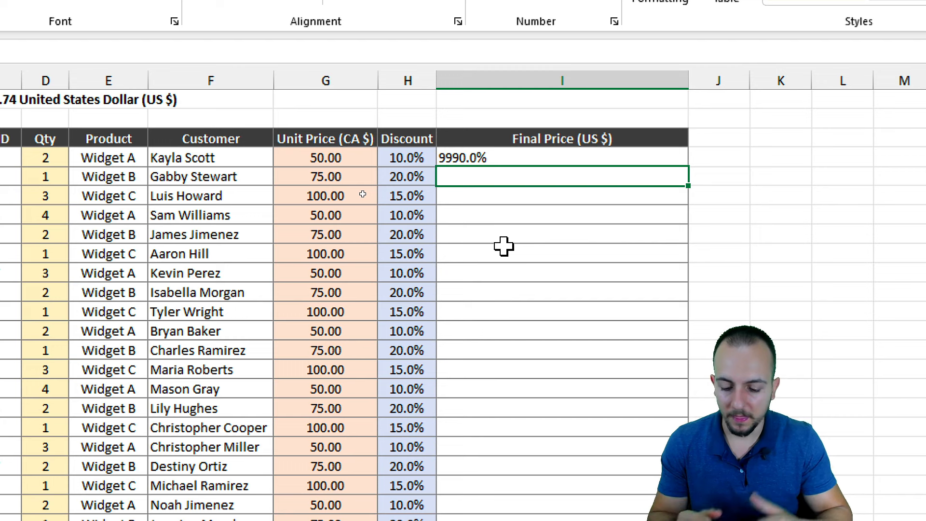
key(Up)
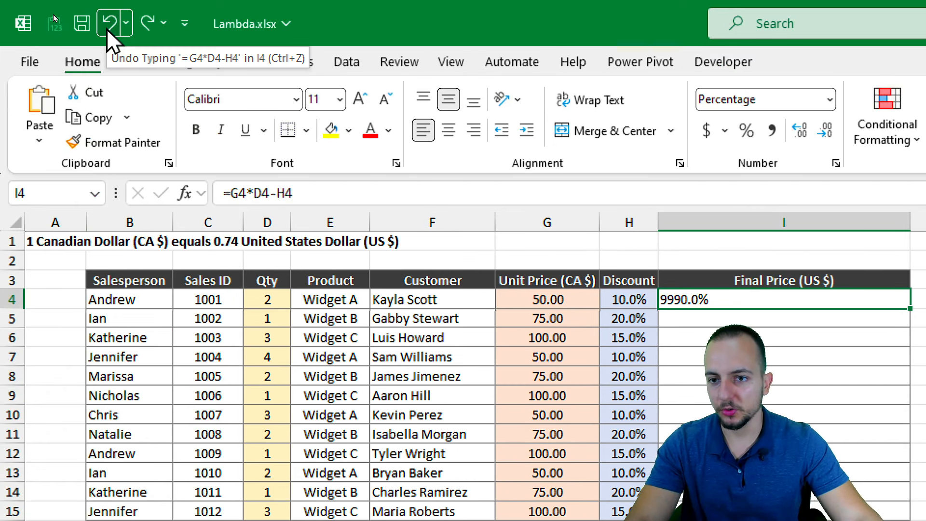
click(108, 31)
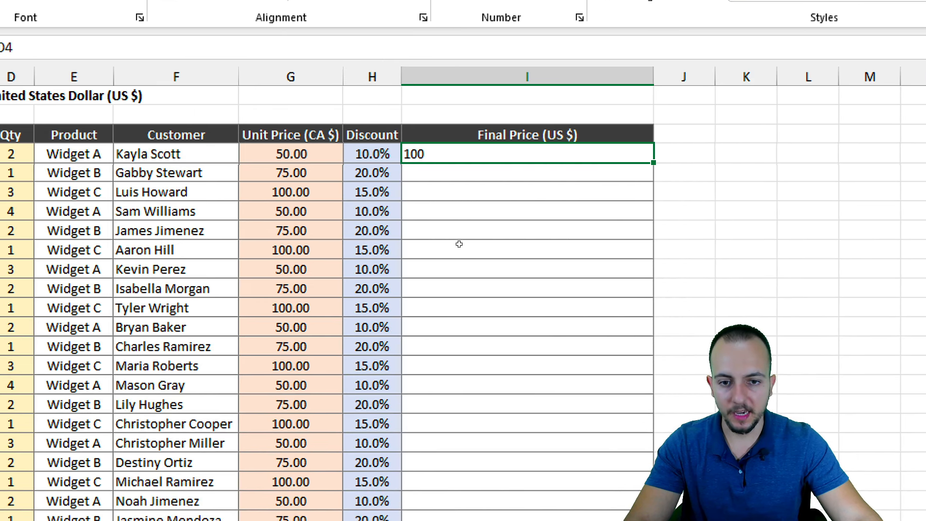
Reopen the I4 formula and wrap the price-times-quantity part in parentheses as =(G4*D4)
double_click(471, 155)
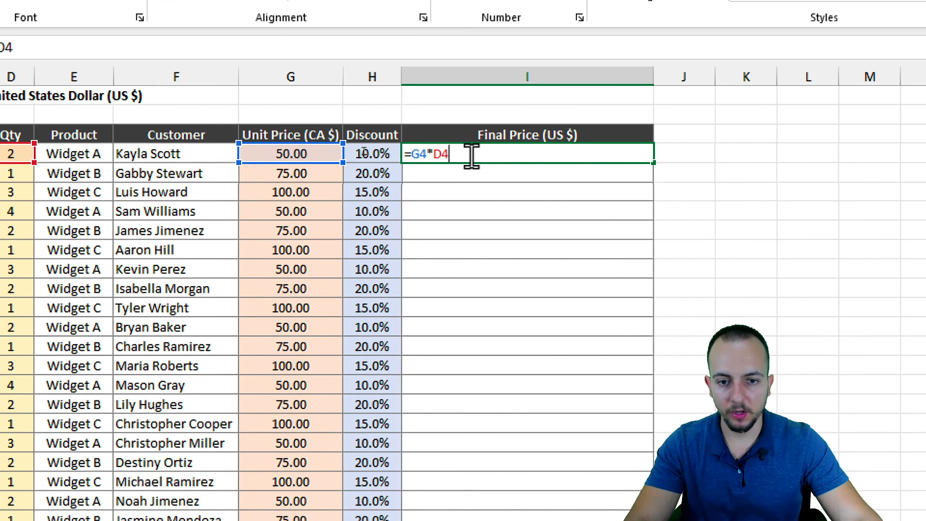
drag(413, 153, 467, 151)
click(411, 154)
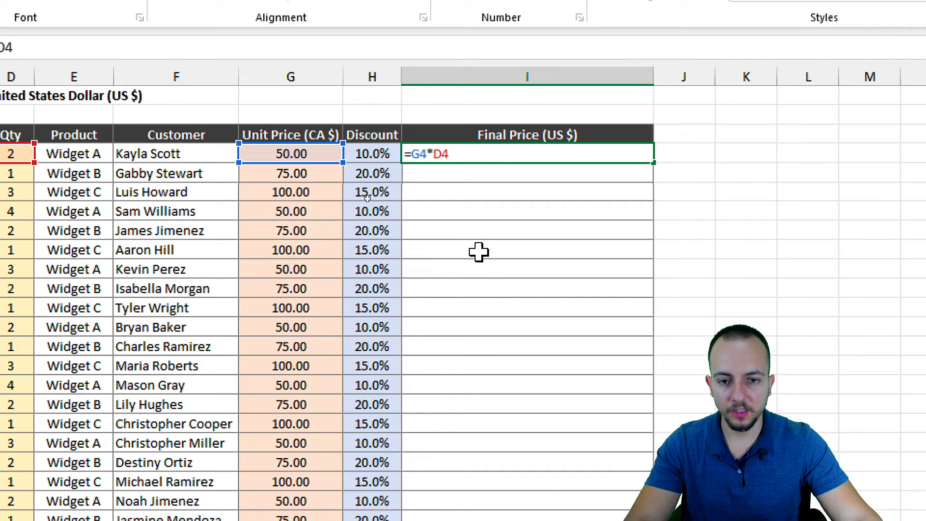
text(()
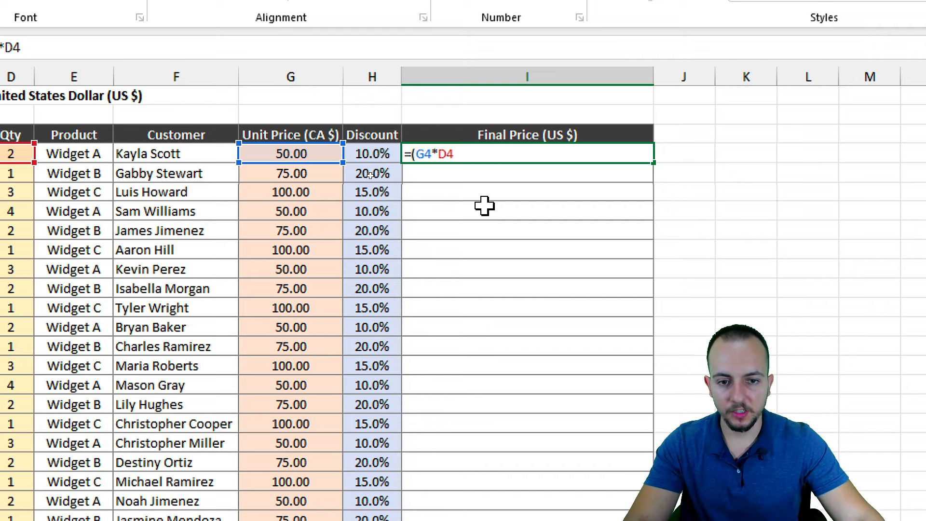
text())
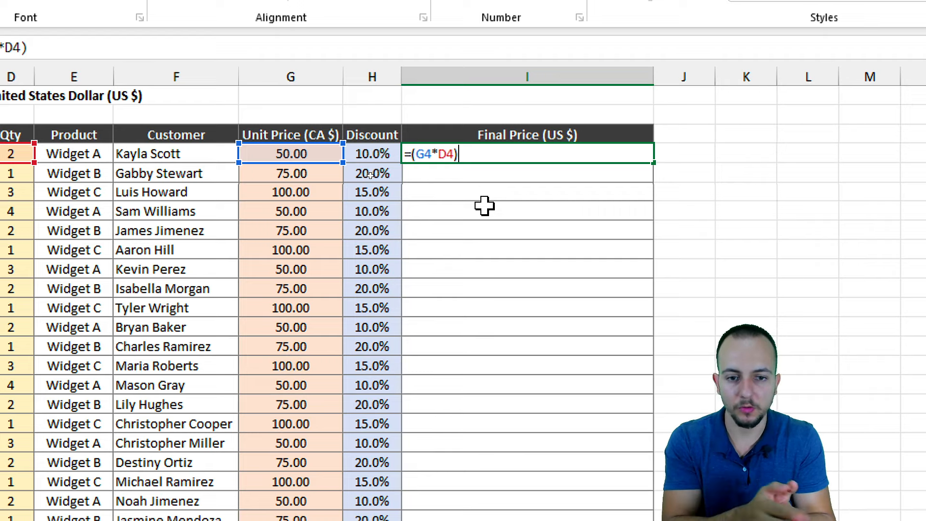
Extend the I4 formula to subtract the discount amount -(G4*H4)
text(-)
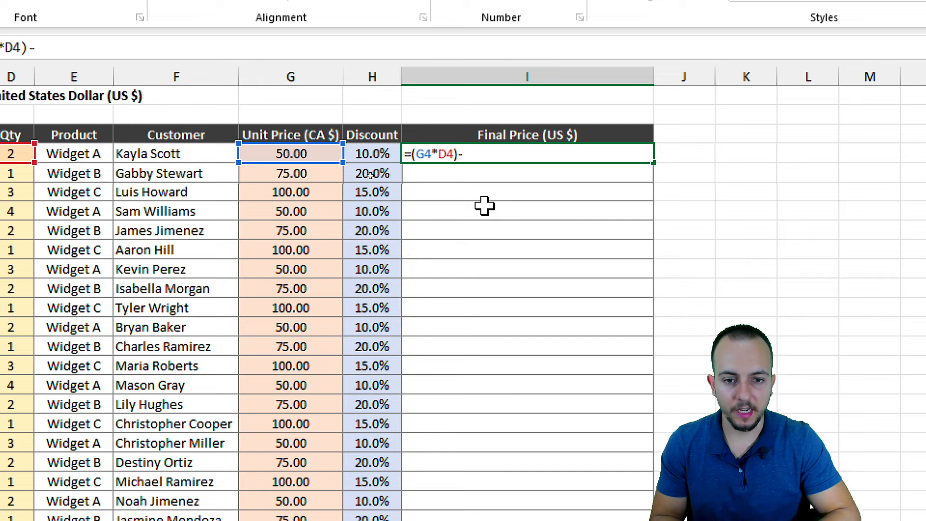
text(()
click(311, 154)
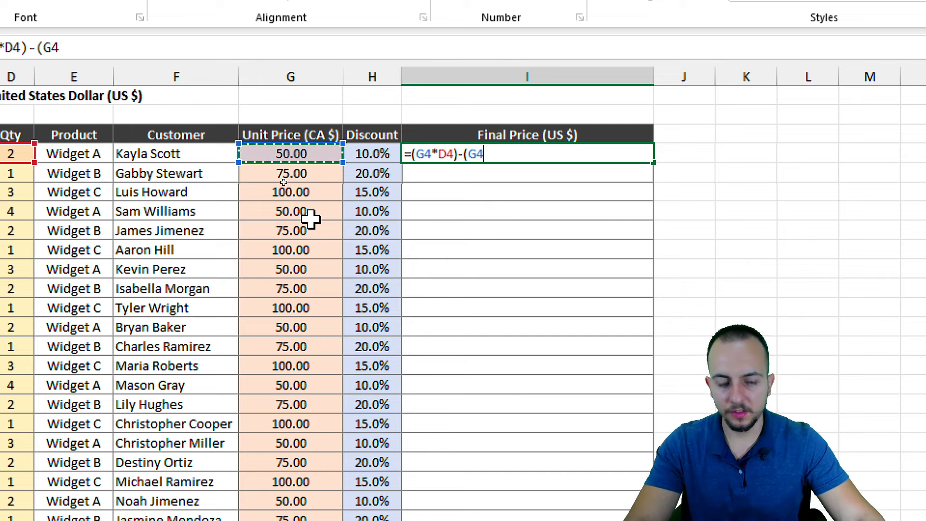
text(*)
click(369, 154)
text())
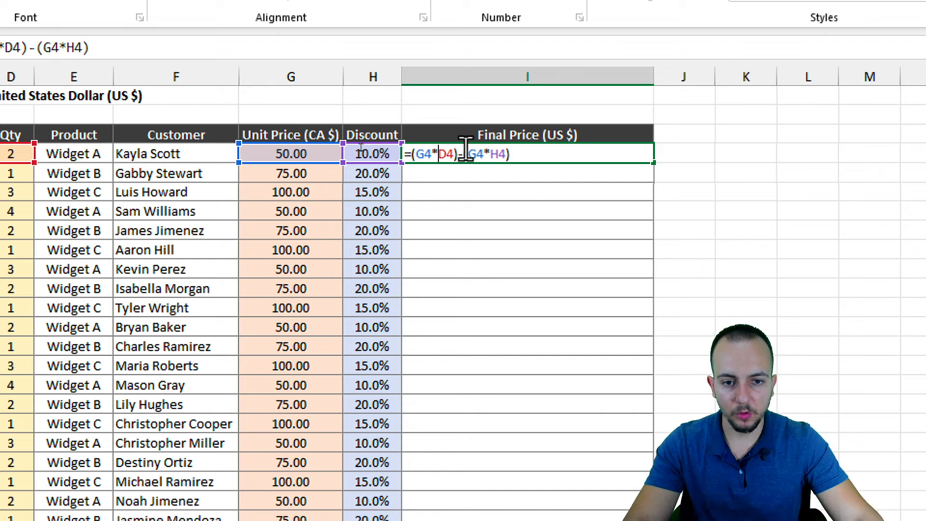
Multiply the discount part by the quantity so I4 reads =(G4*D4)-(G4*H4*D4), and enter it
drag(464, 154, 515, 152)
click(506, 154)
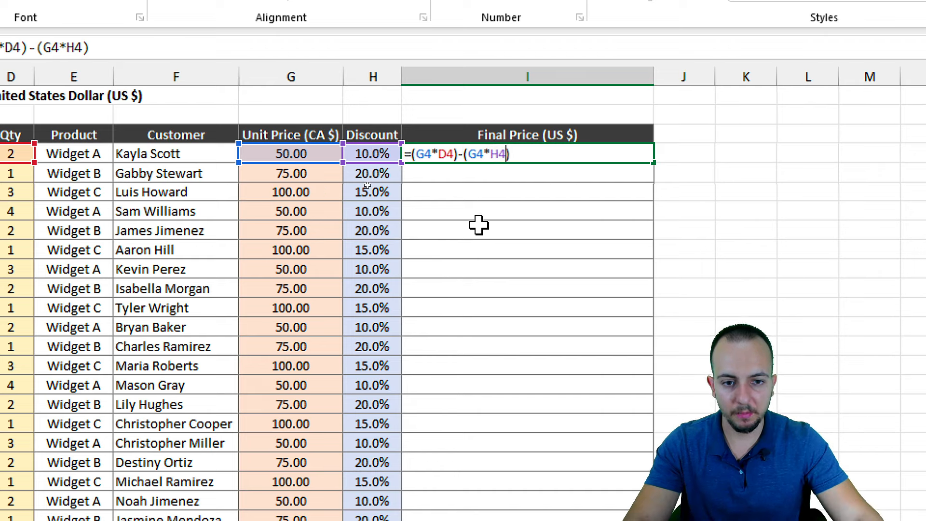
text(*)
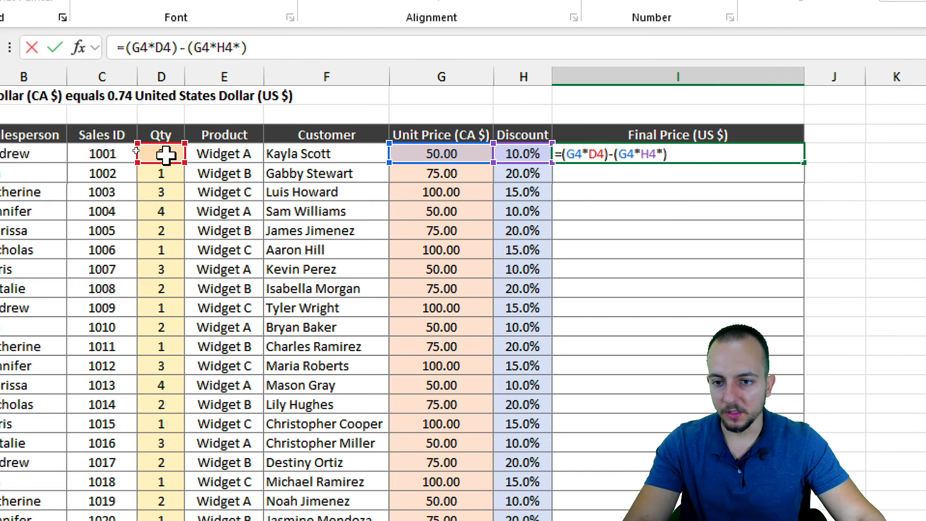
click(11, 153)
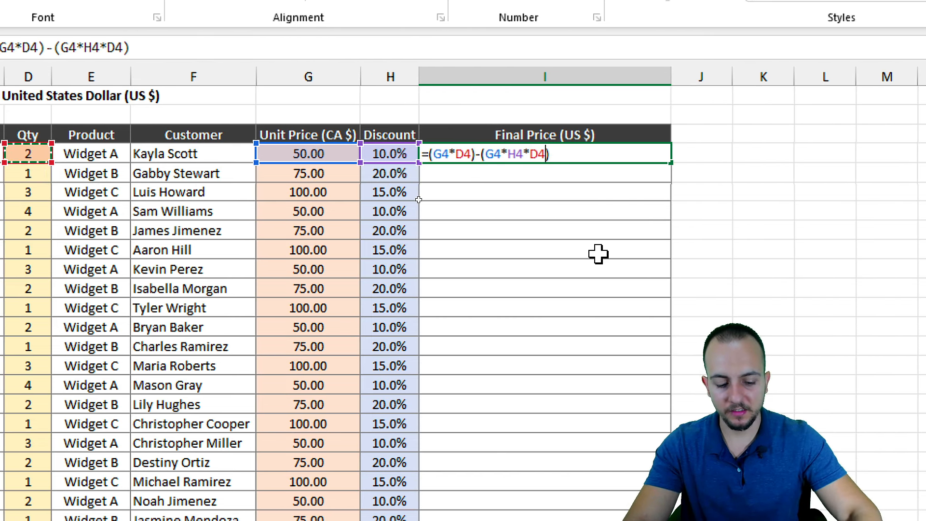
key(Return)
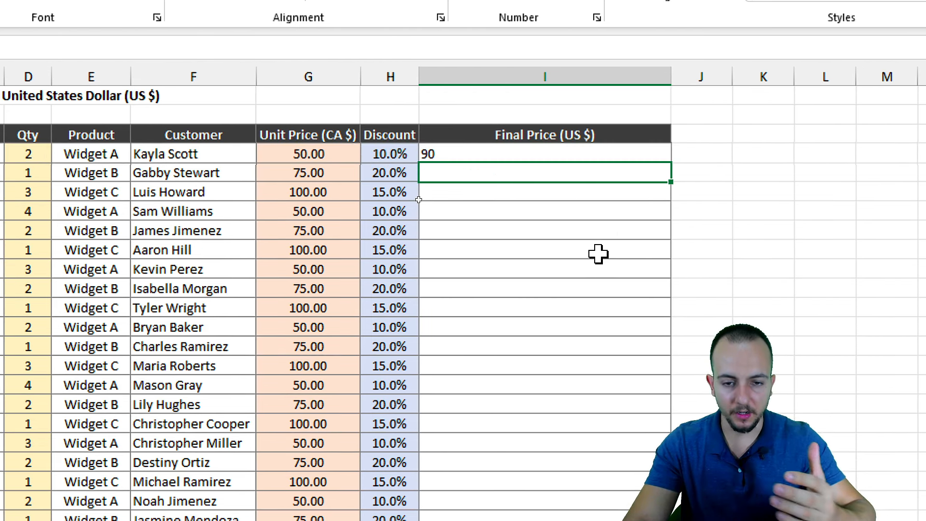
Wrap the whole I4 calculation in an outer pair of parentheses so it reads =((G4*D4)-(G4*H4*D4))
click(442, 154)
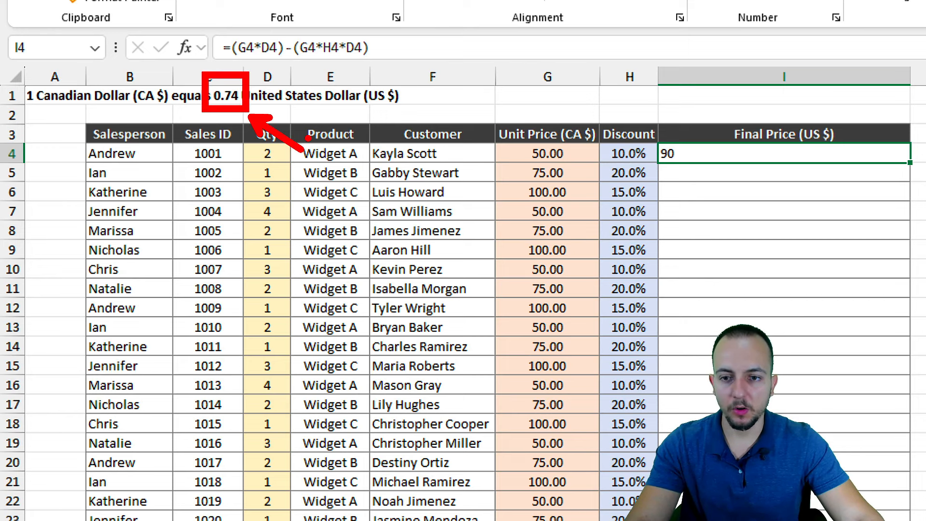
key(Escape)
double_click(791, 153)
drag(791, 154, 670, 155)
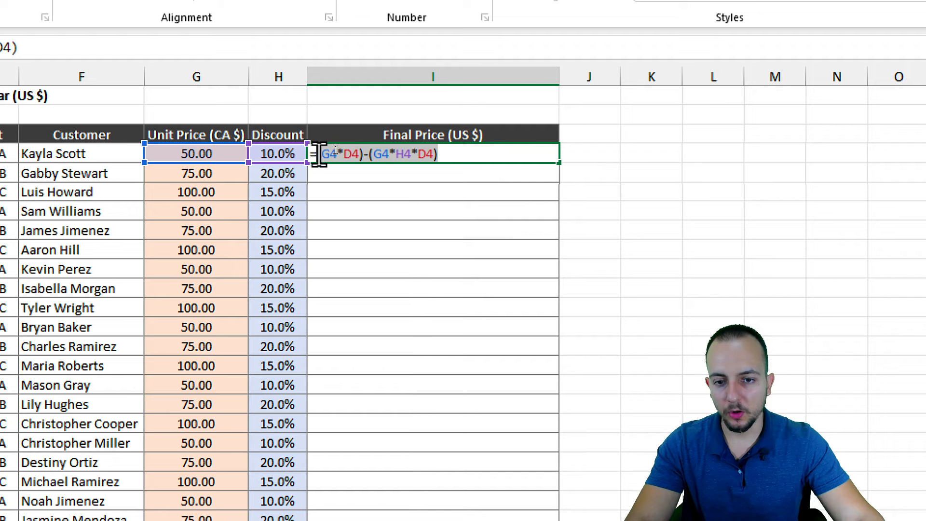
click(319, 155)
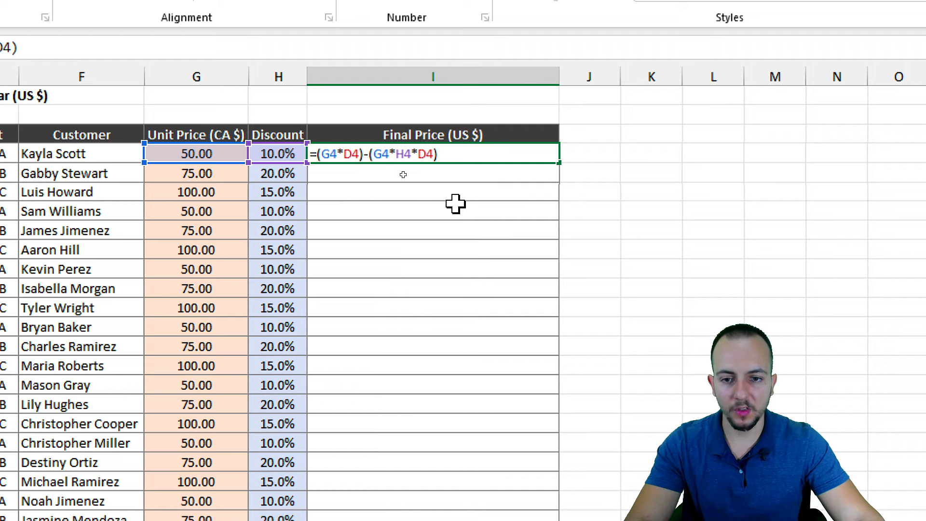
text(()
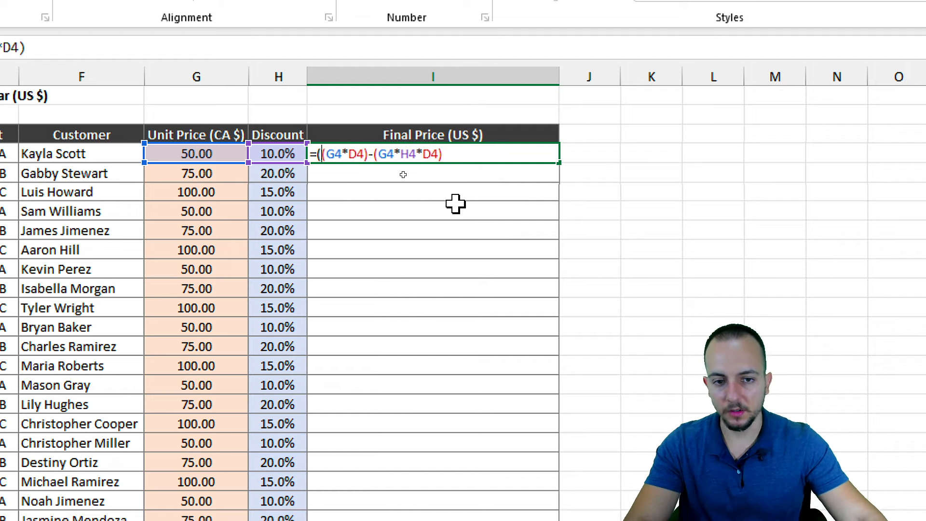
click(450, 153)
text())
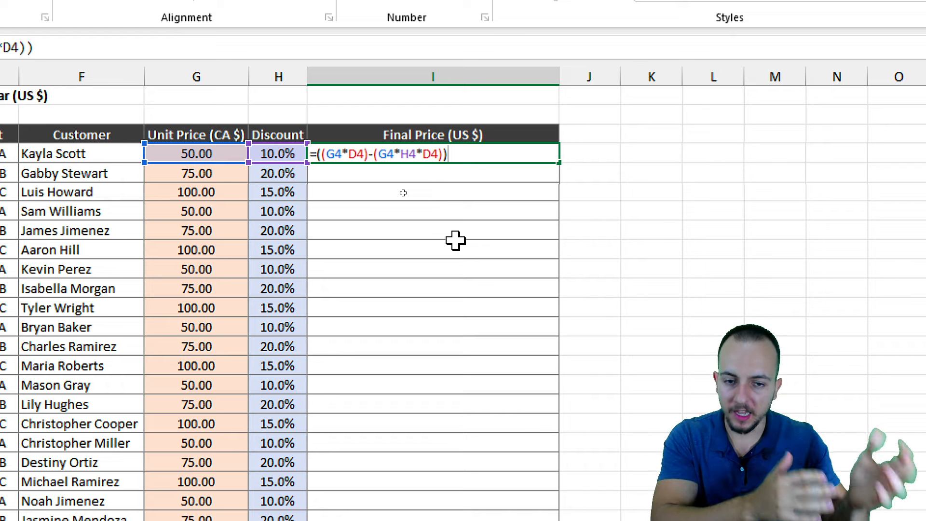
Multiply the parenthesized I4 calculation by the exchange rate 0.74 and enter the formula
text(*)
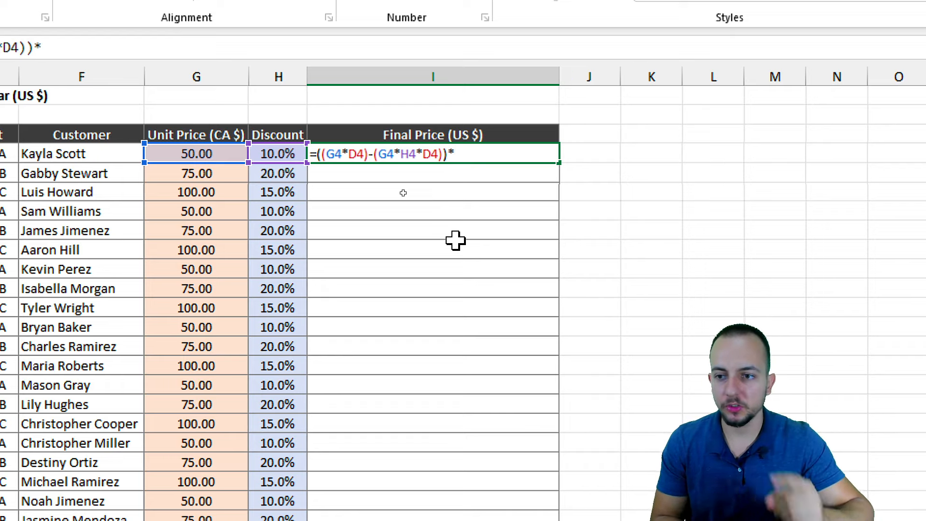
text(0)
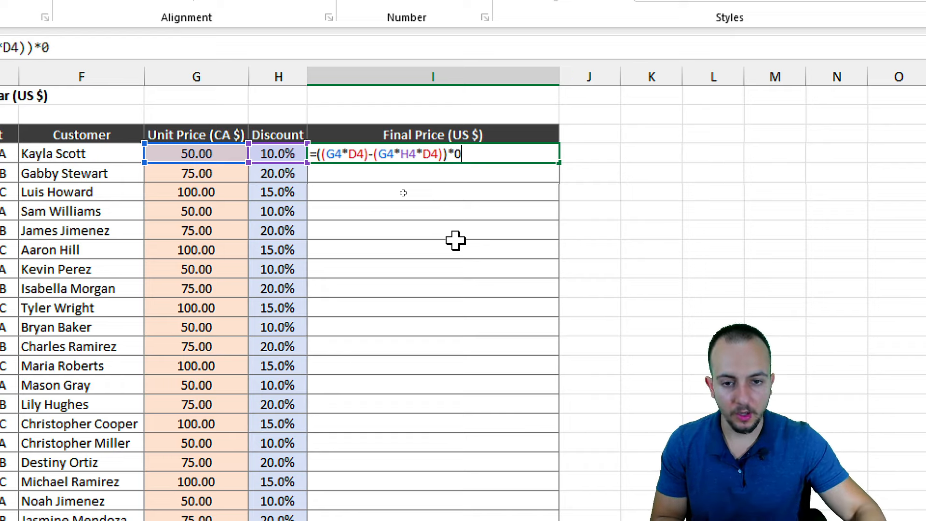
text(.74)
key(ctrl+Return)
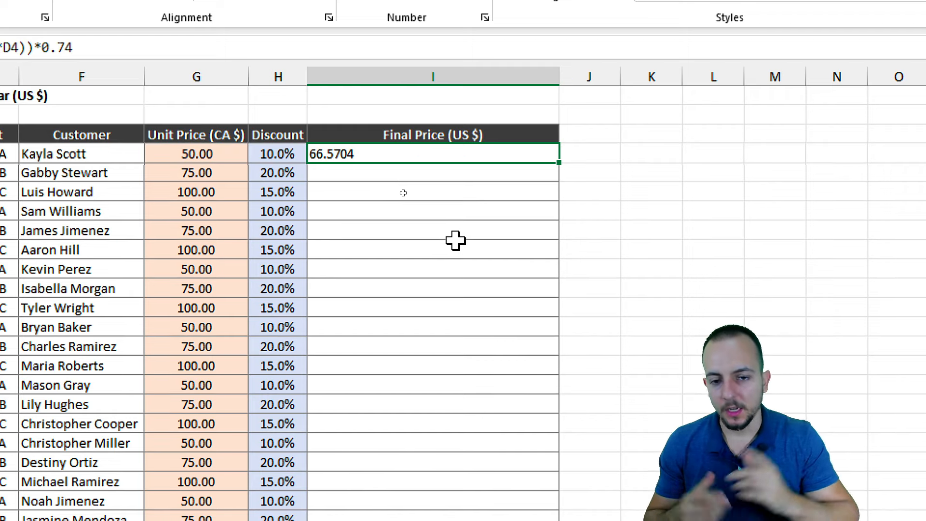
Review the complete Final Price formula in I4 without changing it
double_click(425, 153)
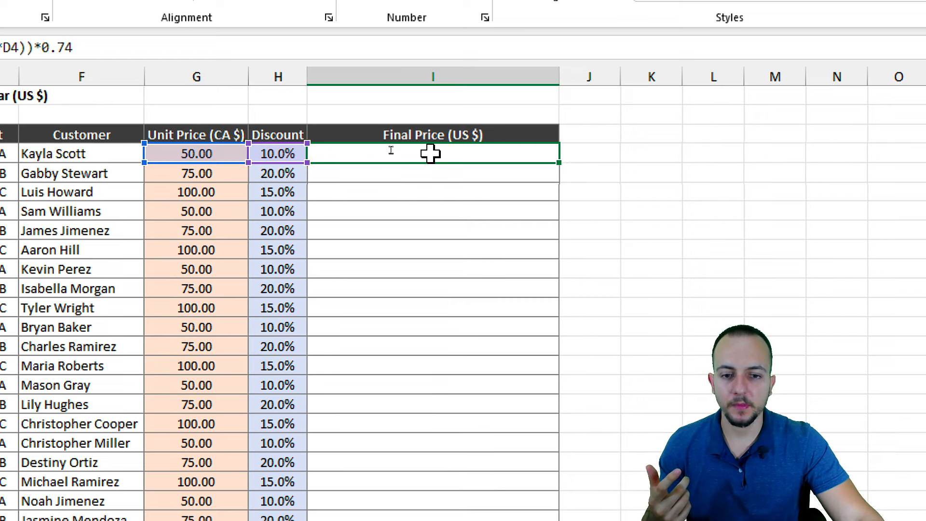
drag(488, 157, 317, 165)
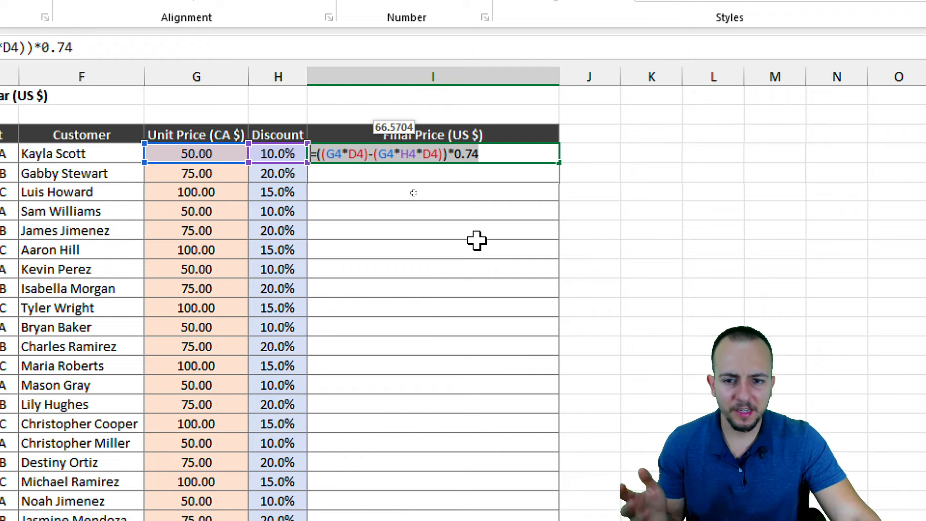
key(Escape)
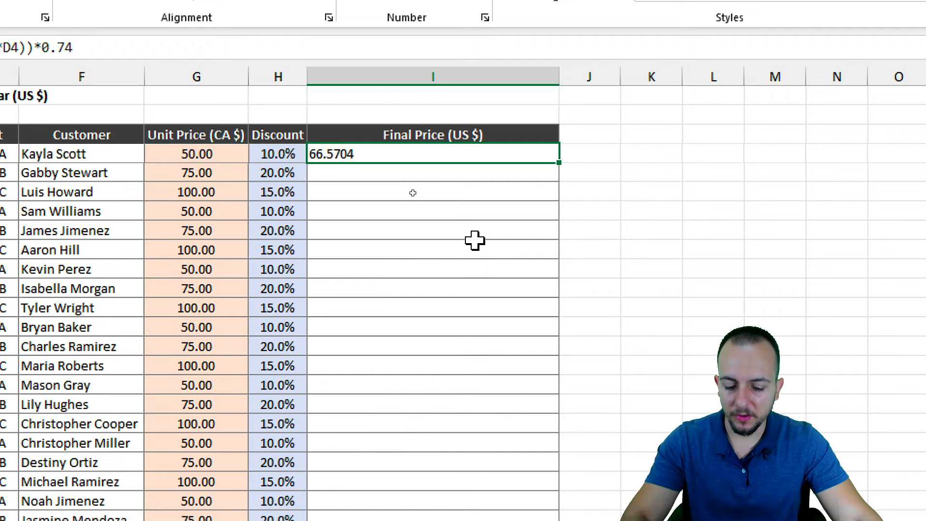
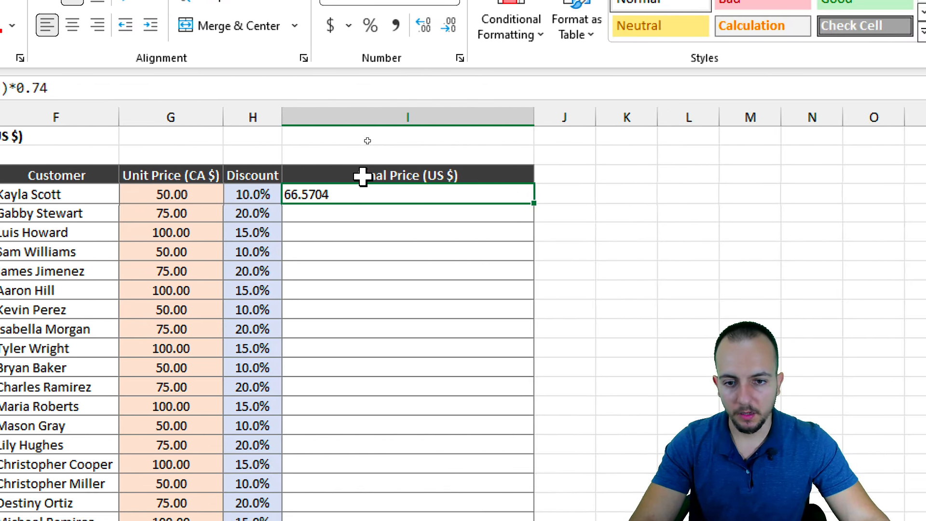
Copy the I4 calculation ((G4*D4)-(G4*H4*D4))*0.74 without its equals sign, and empty the cell
double_click(346, 193)
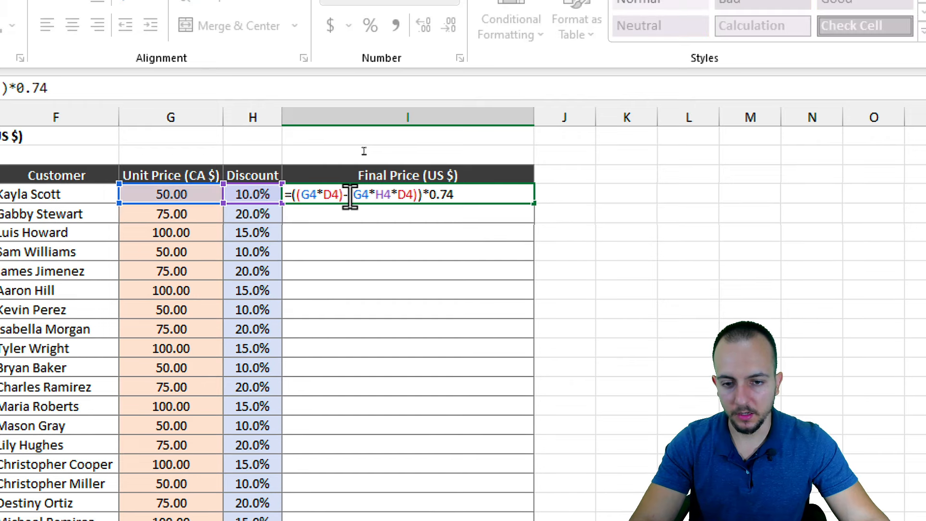
drag(463, 194, 292, 205)
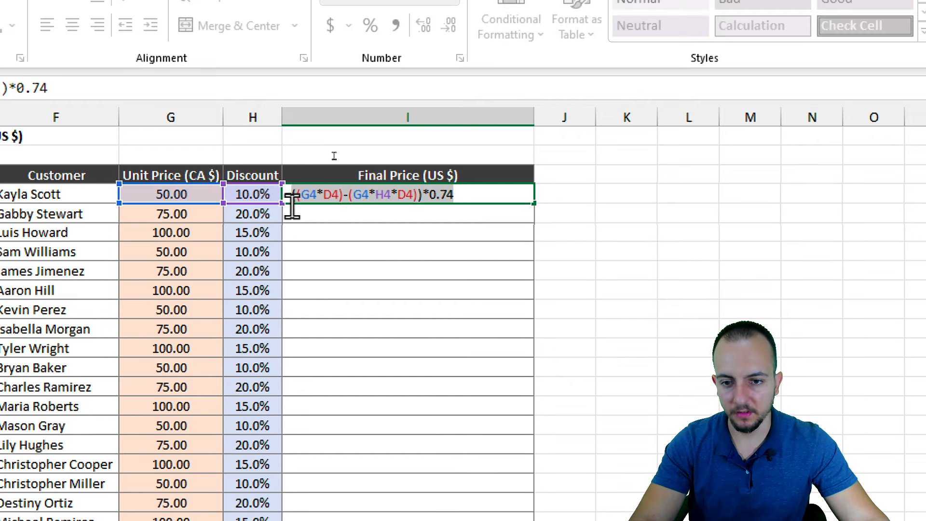
right_click(332, 197)
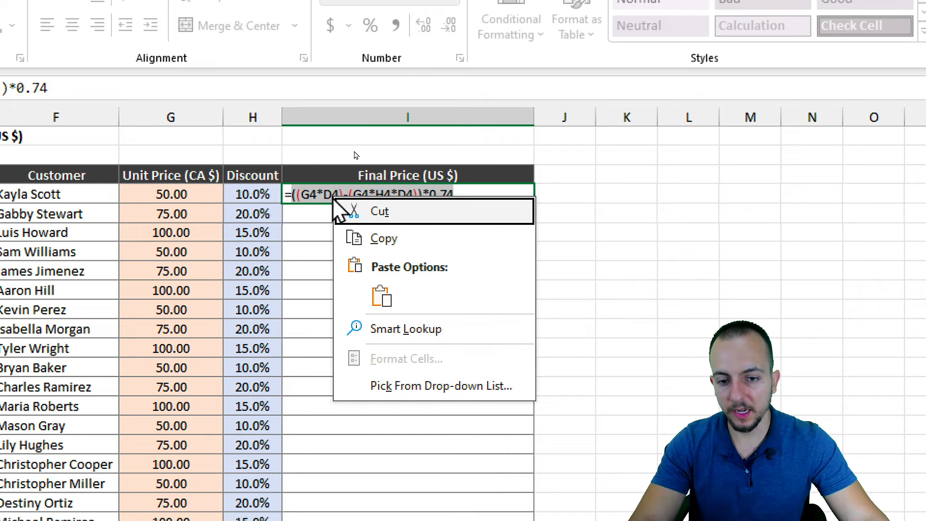
click(383, 242)
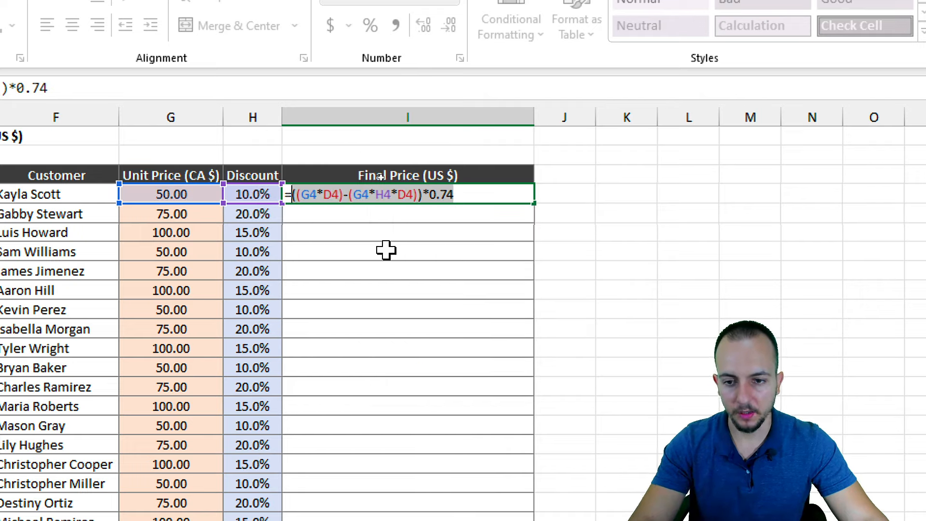
key(Escape)
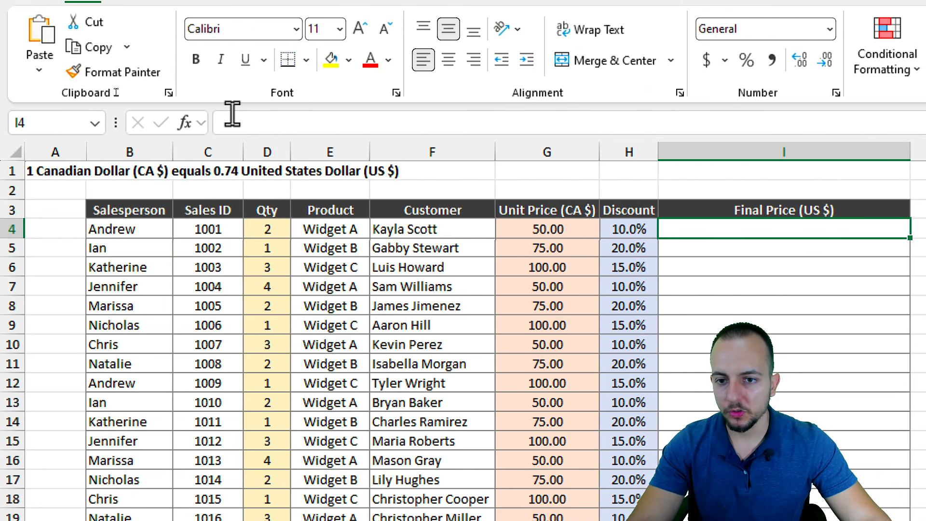
Start a LAMBDA function in I4 with the parameters Qty, CaUnitPrice, Discount and Dollar_Factor
click(5, 90)
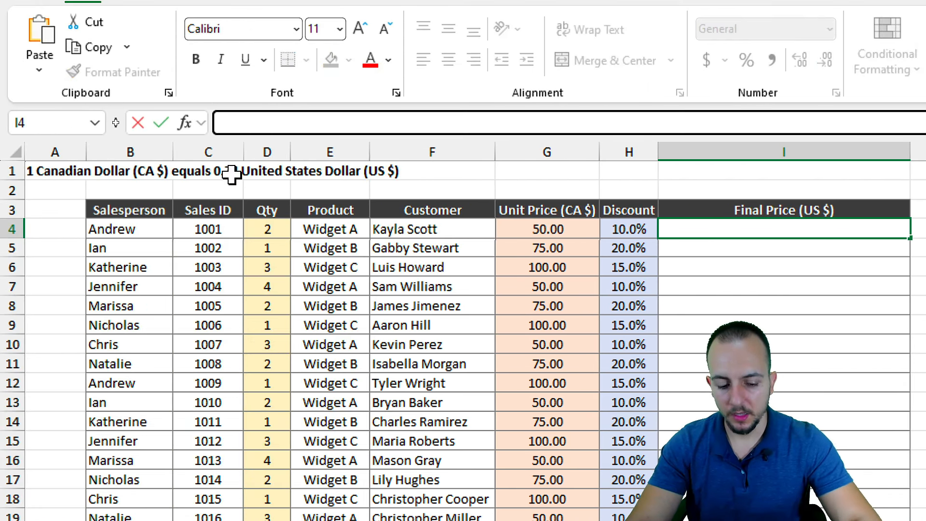
text(=)
text(lamb)
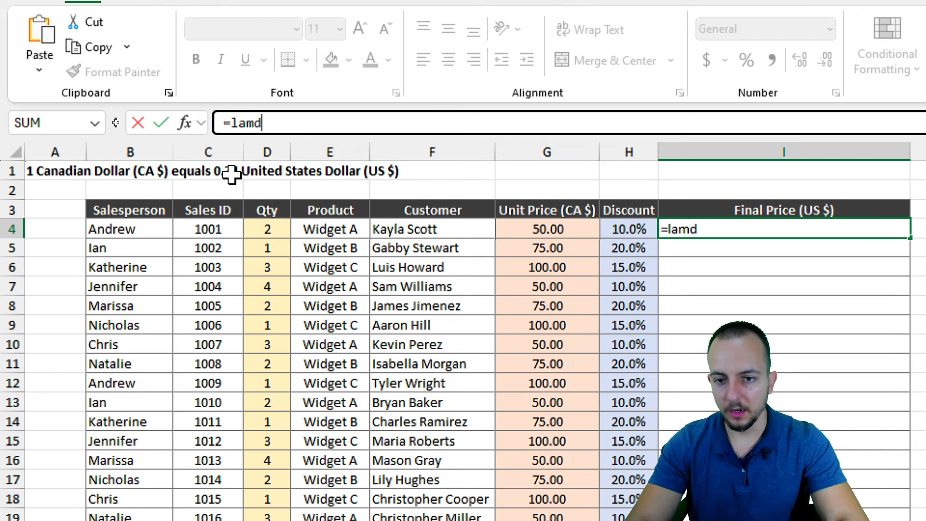
key(Tab)
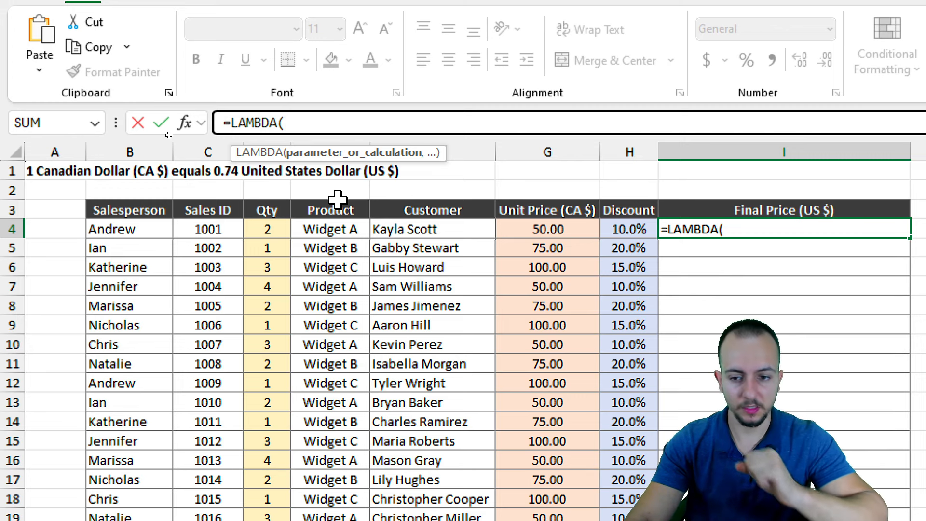
text(Qty,)
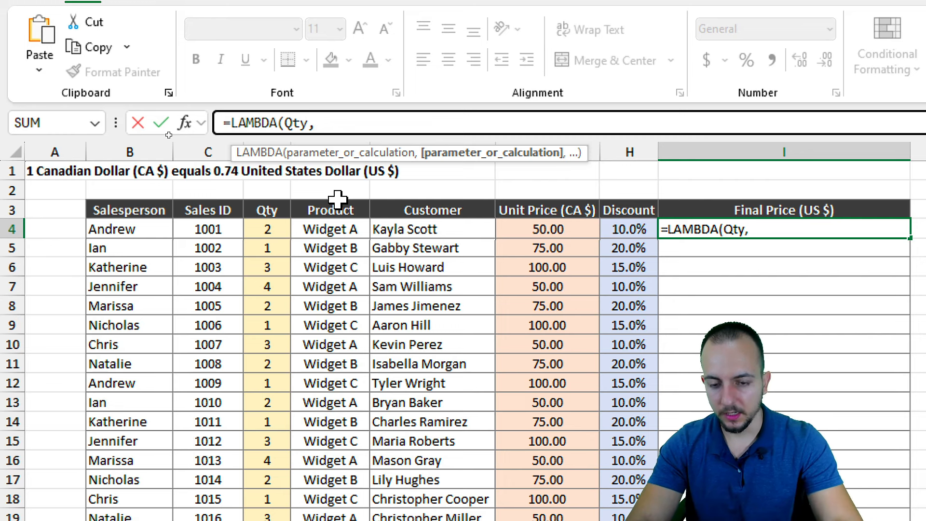
text(CaUnitPrice,)
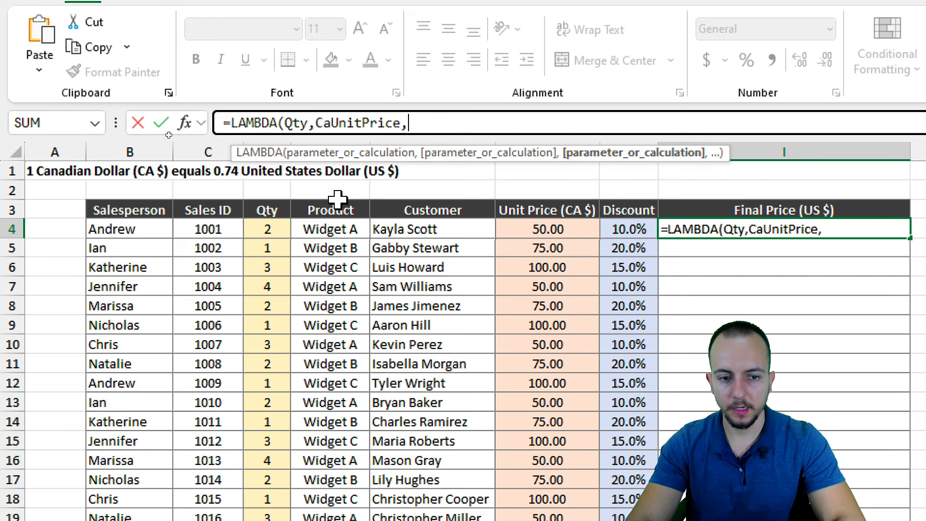
text(Discount,)
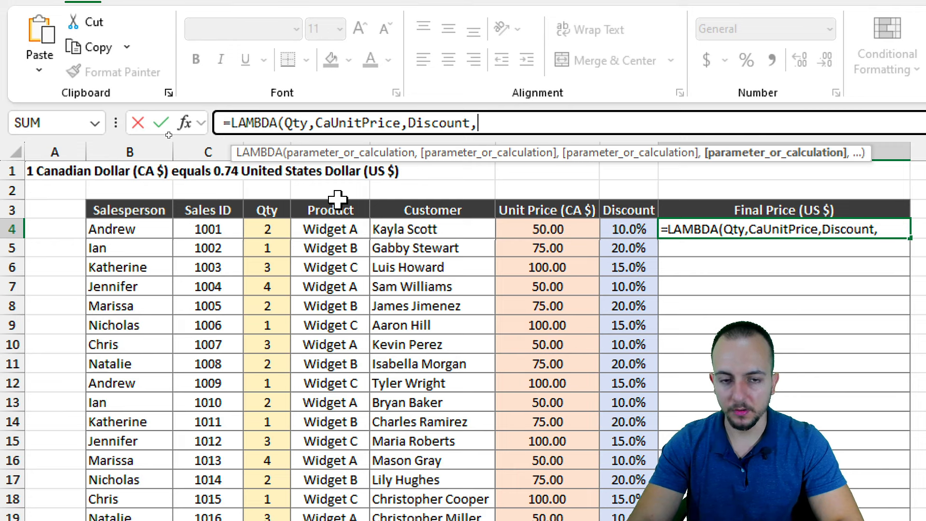
text(Dollar_Fact)
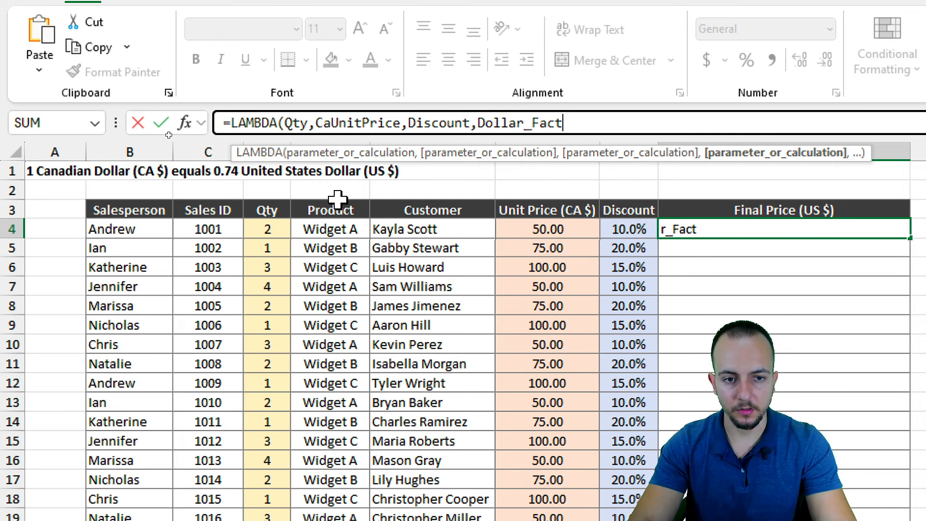
text(or)
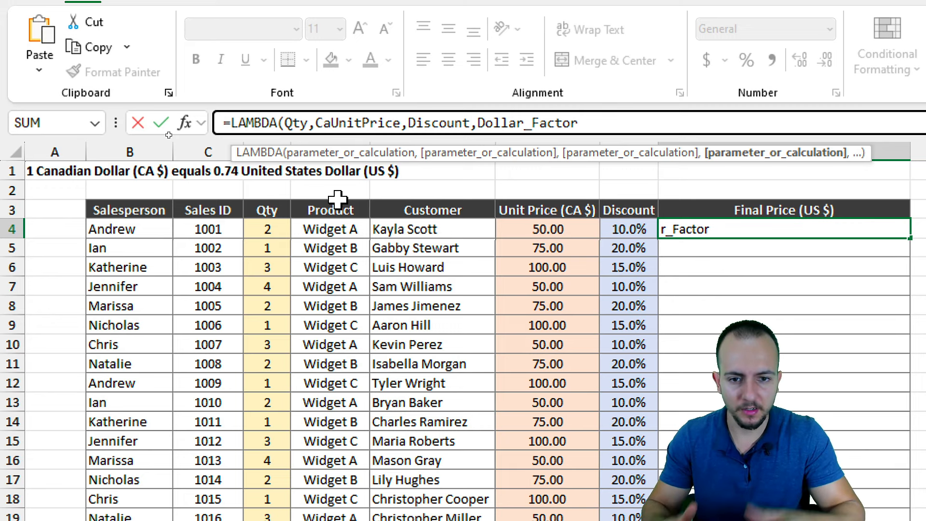
text(,)
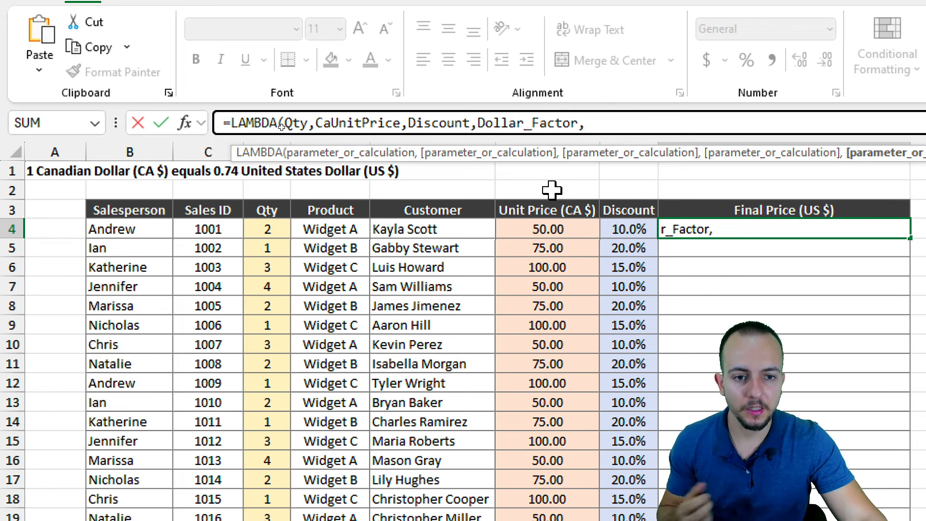
Paste the copied calculation ((G4*D4)-(G4*H4*D4))*0.74 after the LAMBDA parameters
click(615, 121)
right_click(614, 122)
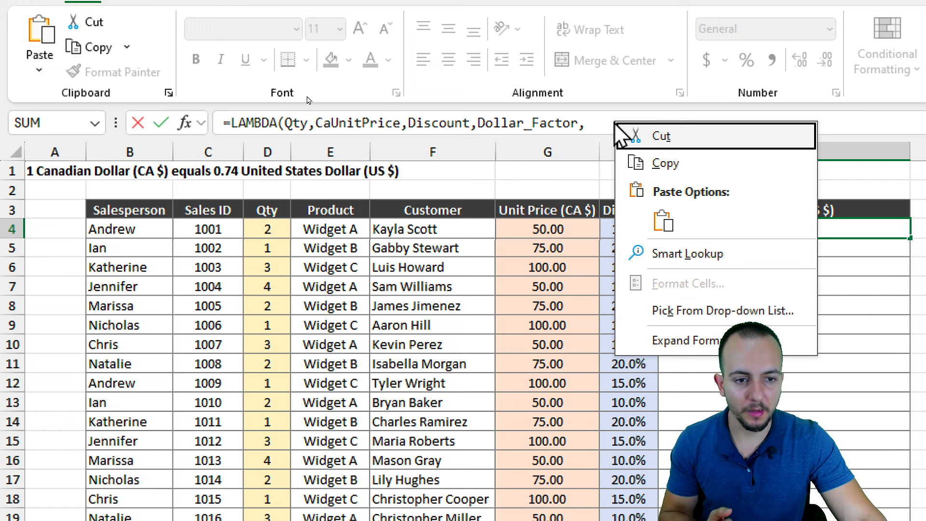
click(662, 219)
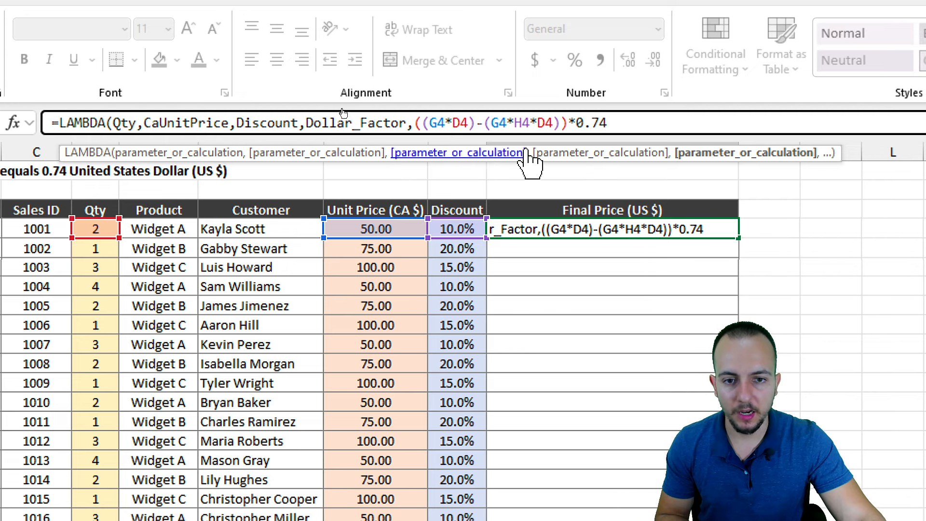
Replace both D4 references in the LAMBDA calculation with Qty, and the 0.74 rate with Dollar_Factor
drag(430, 126, 445, 126)
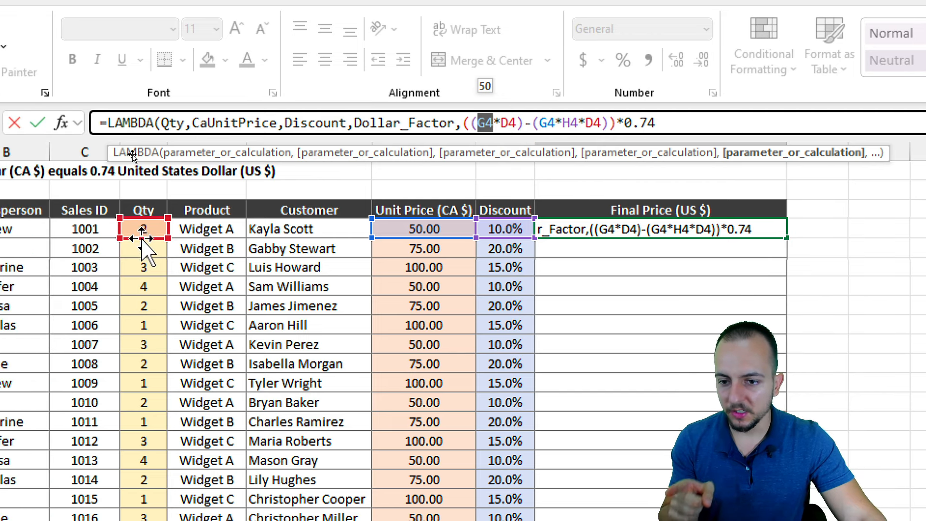
drag(500, 127, 514, 127)
text(Qty)
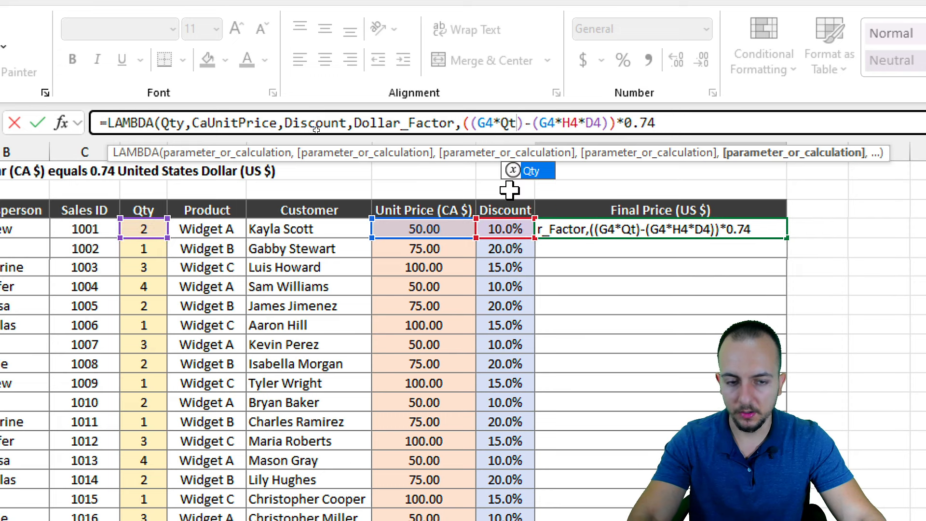
double_click(597, 123)
text(Qty)
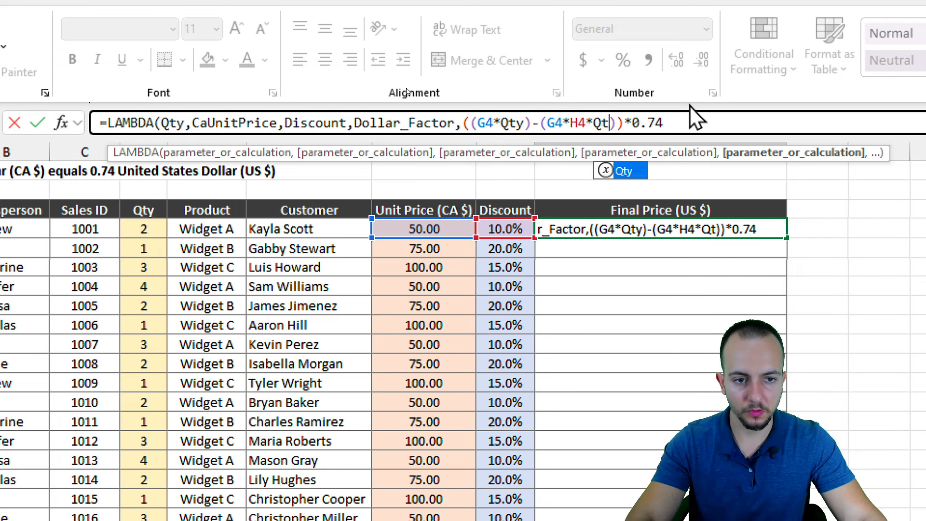
drag(640, 124, 679, 124)
text(Dollar_Factor)
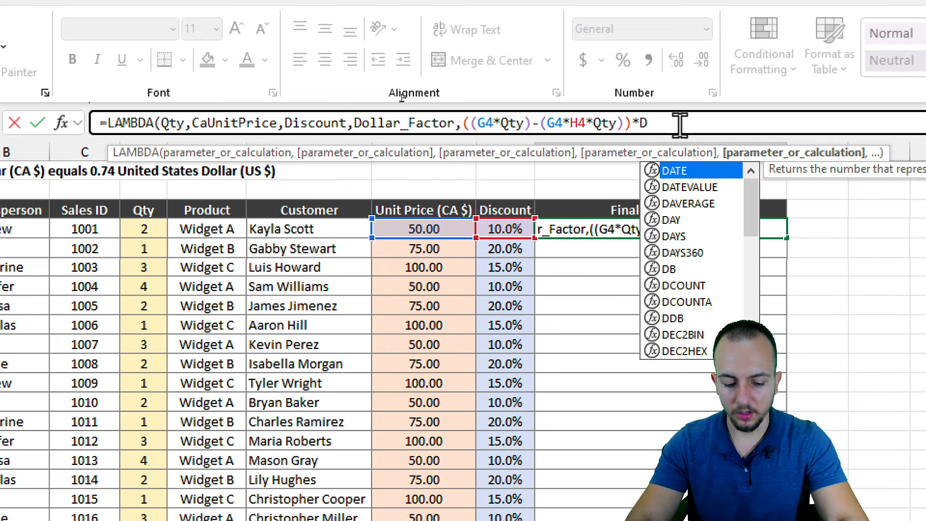
Replace both G4 references in the LAMBDA calculation with the CaUnitPrice parameter
double_click(485, 123)
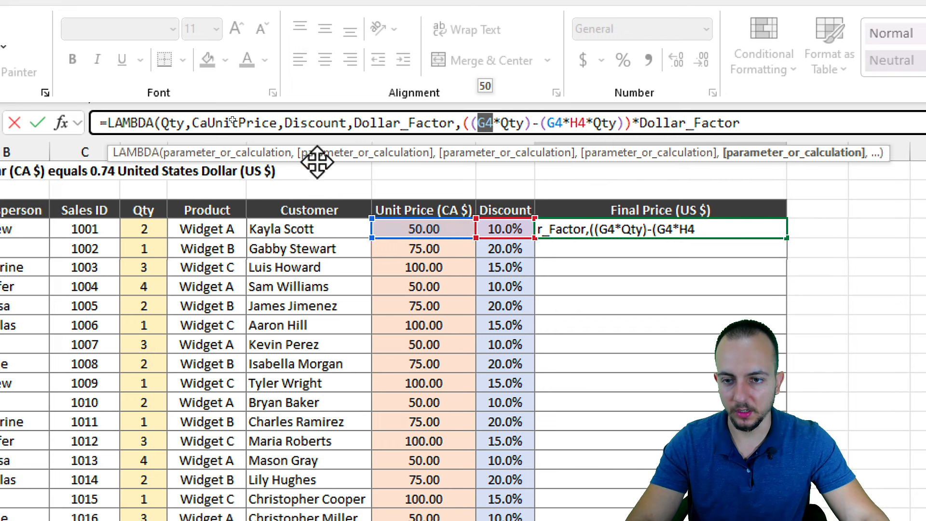
text(Ca)
double_click(548, 175)
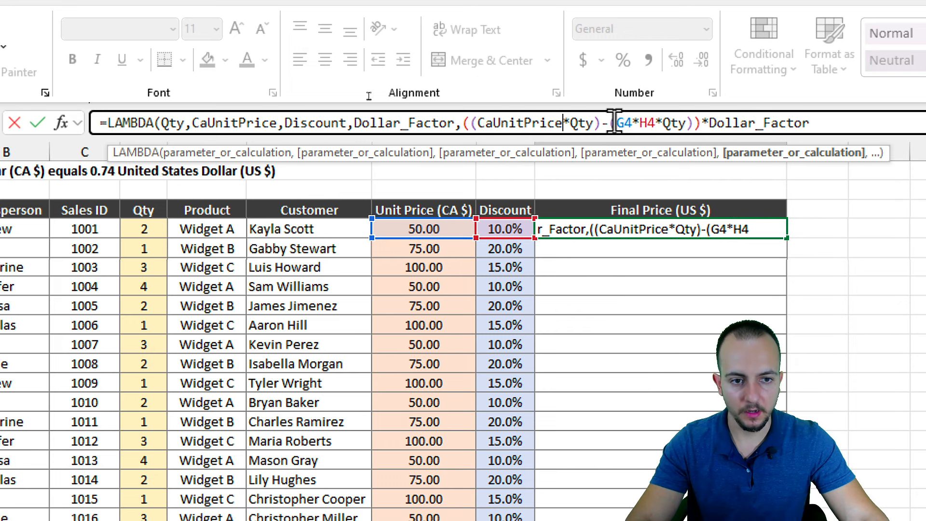
double_click(622, 123)
text(Ca)
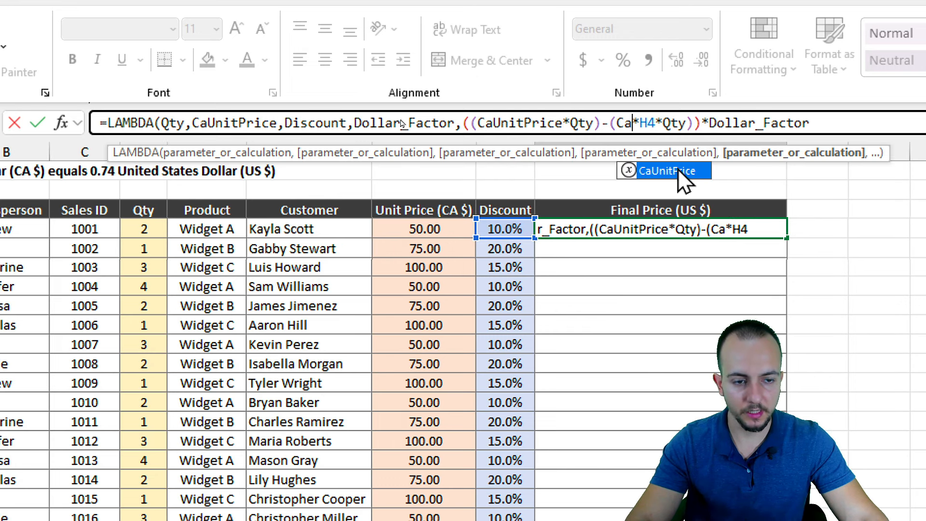
double_click(659, 171)
Replace H4 with the Discount parameter, then enter the LAMBDA formula and accept the suggested closing-parenthesis correction
double_click(716, 122)
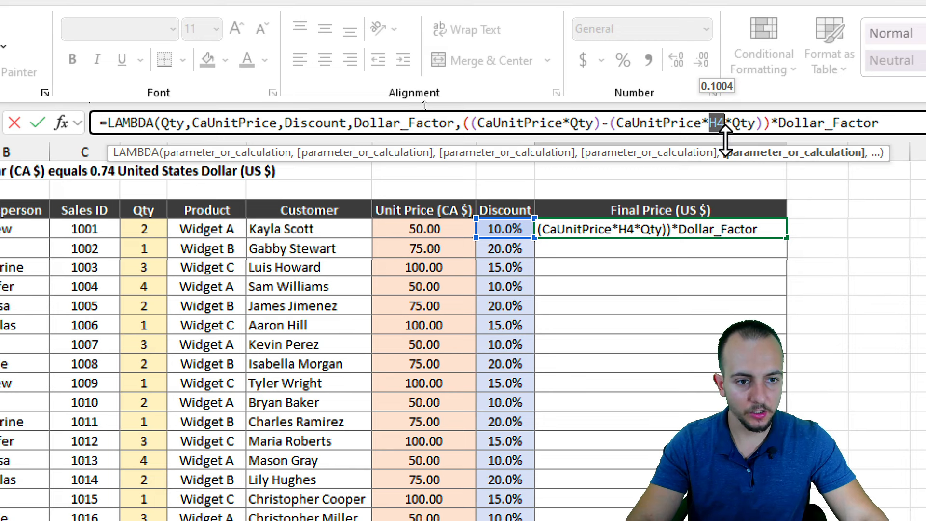
text(Disc)
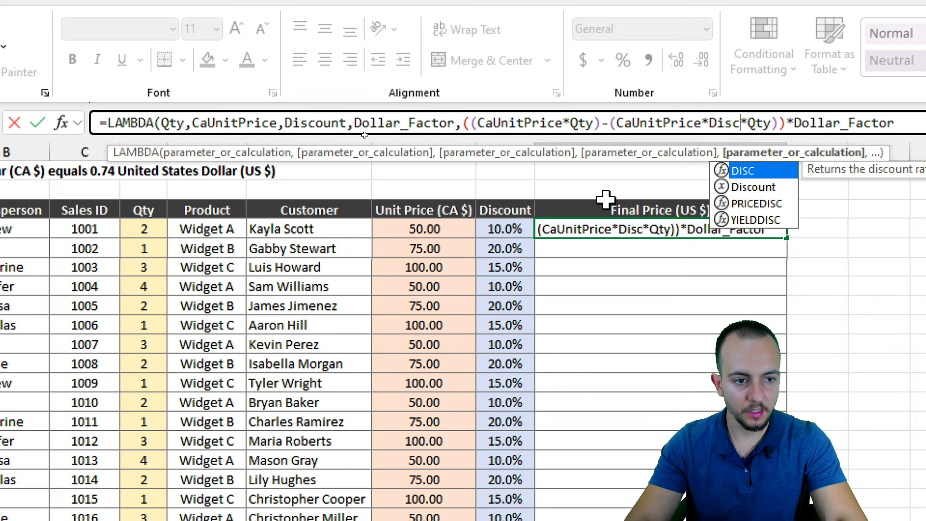
double_click(753, 188)
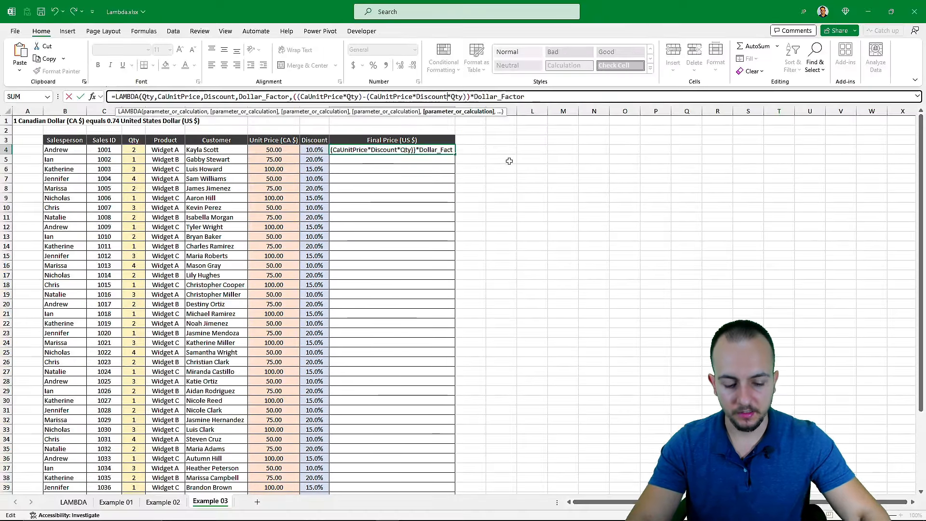
key(Return)
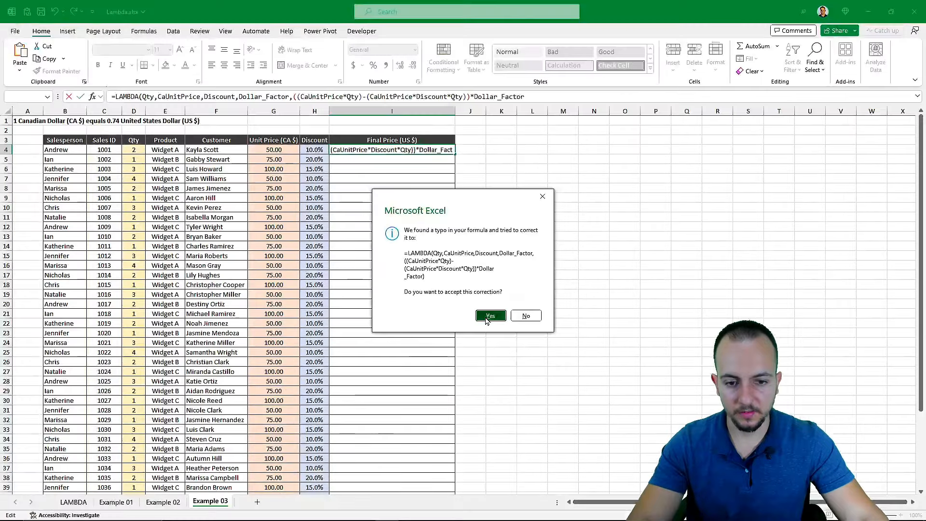
click(491, 315)
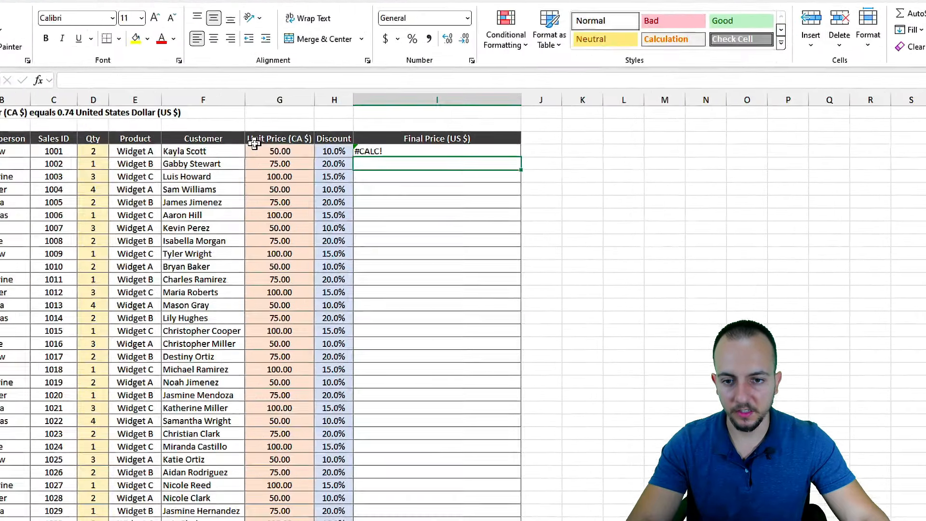
Copy the complete LAMBDA formula from I4, and empty the cell
double_click(349, 149)
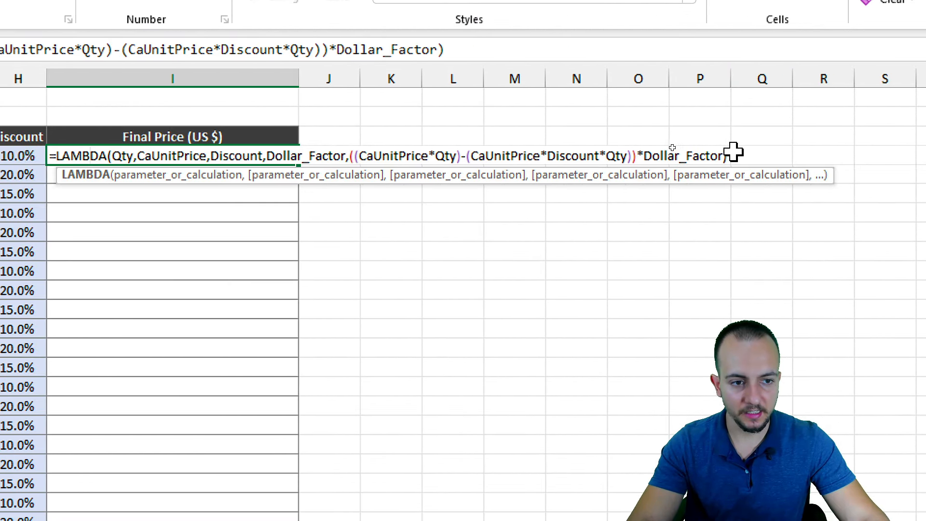
drag(726, 155, 75, 154)
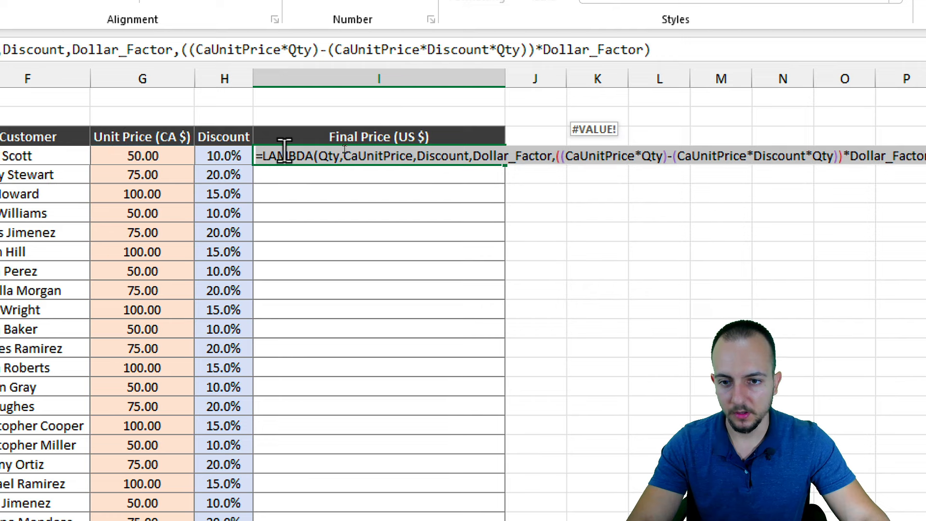
right_click(81, 164)
click(328, 202)
key(Escape)
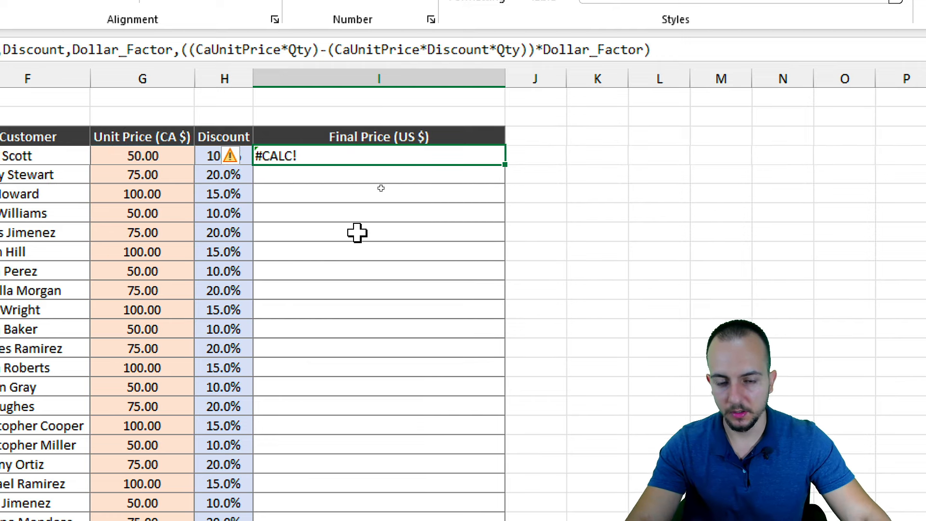
key(Delete)
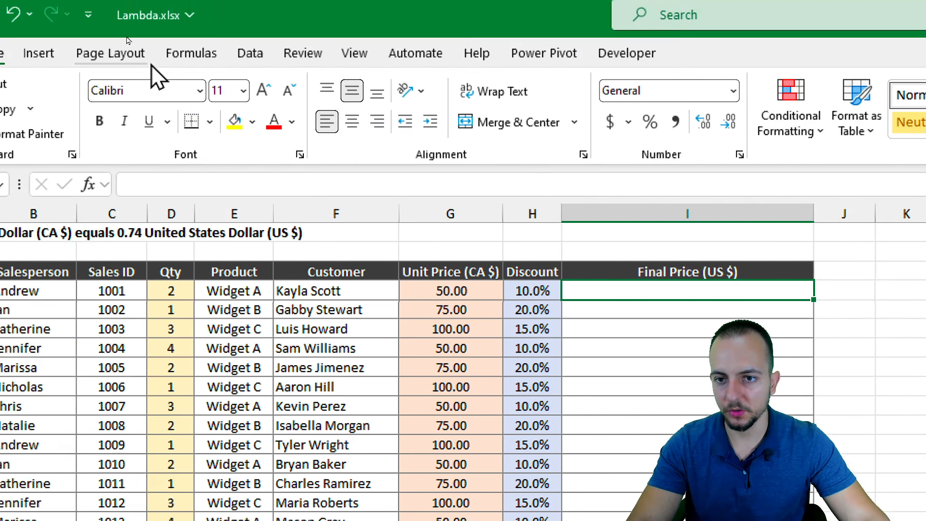
Start defining a workbook-scoped name called Final_Price_US
click(200, 80)
click(609, 93)
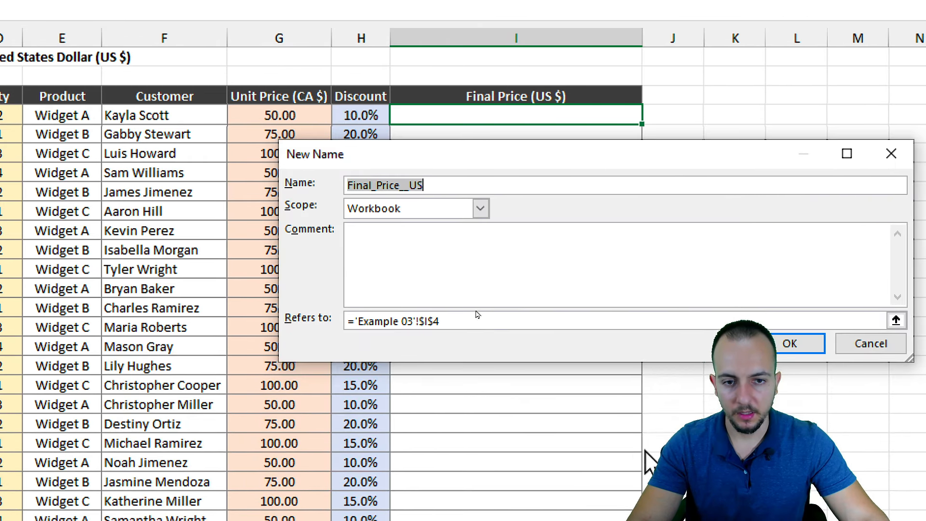
drag(480, 152, 613, 156)
click(466, 188)
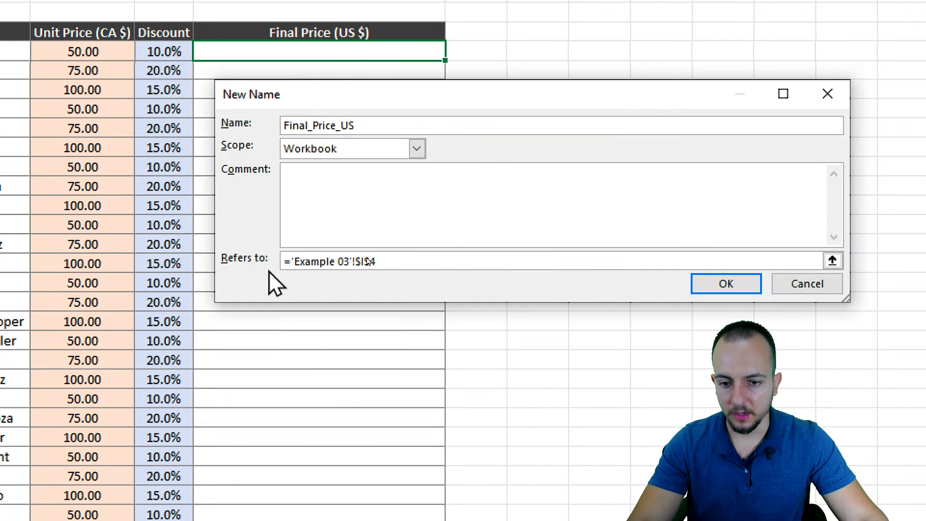
Replace the name's cell reference with the copied LAMBDA formula and save the definition
drag(516, 326, 408, 326)
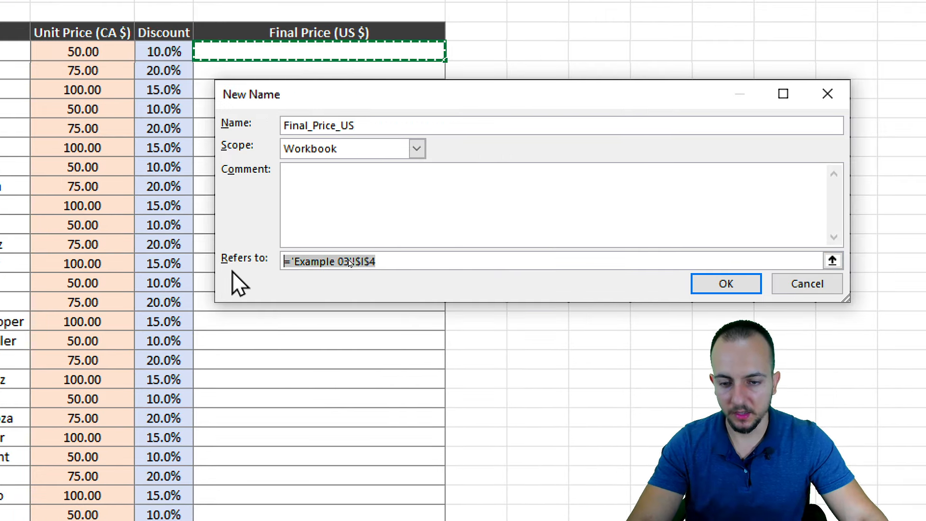
key(BackSpace)
right_click(271, 268)
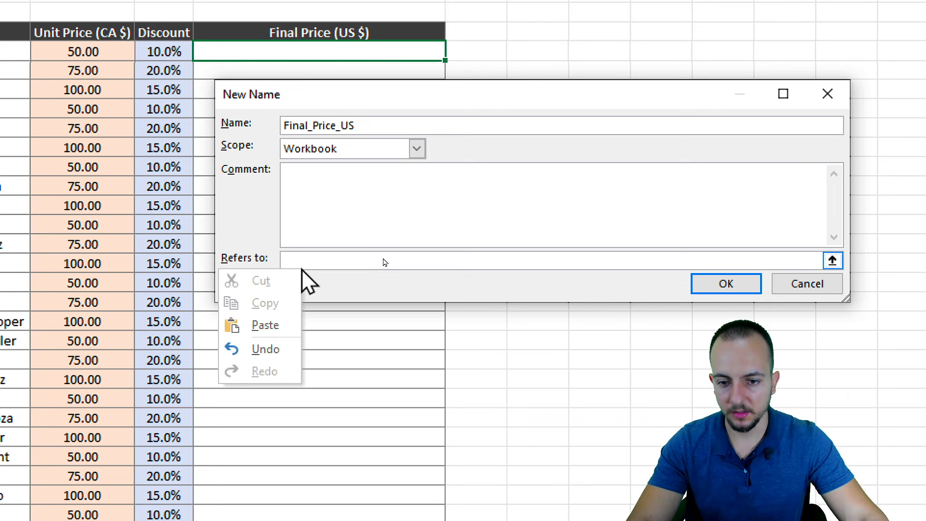
click(275, 325)
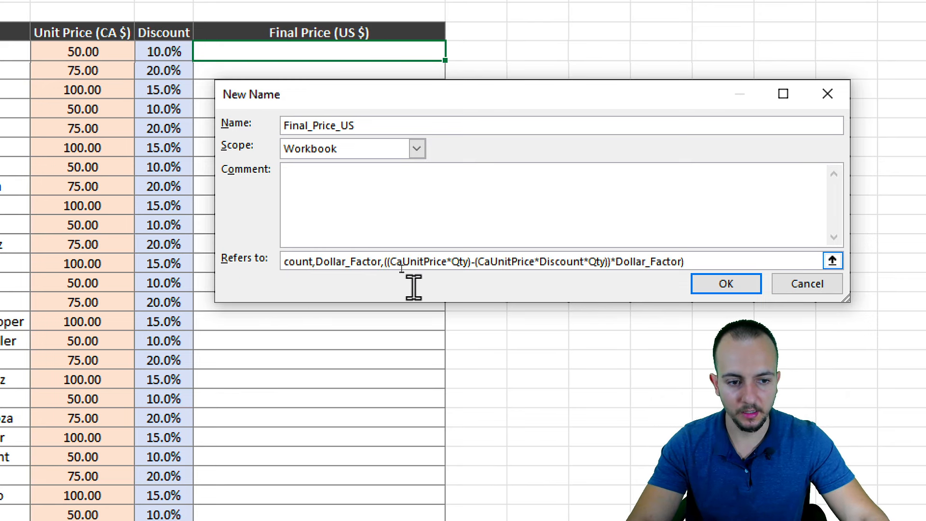
click(725, 283)
Begin a formula in I4 with the custom Final_Price_US function
drag(286, 26, 267, 140)
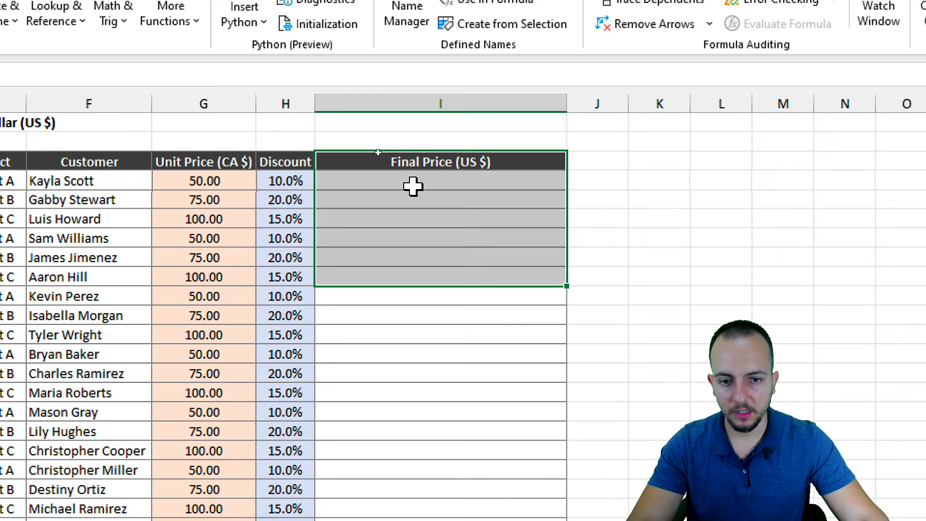
click(413, 187)
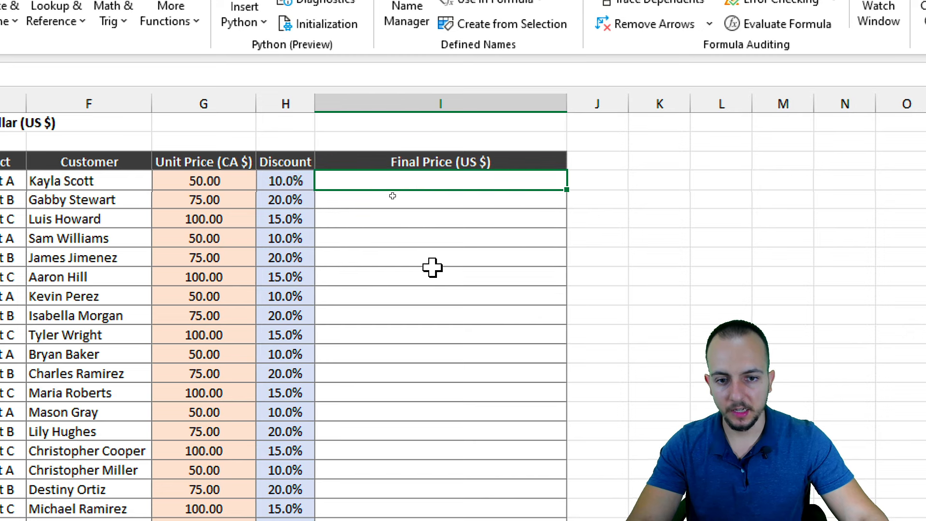
text(=)
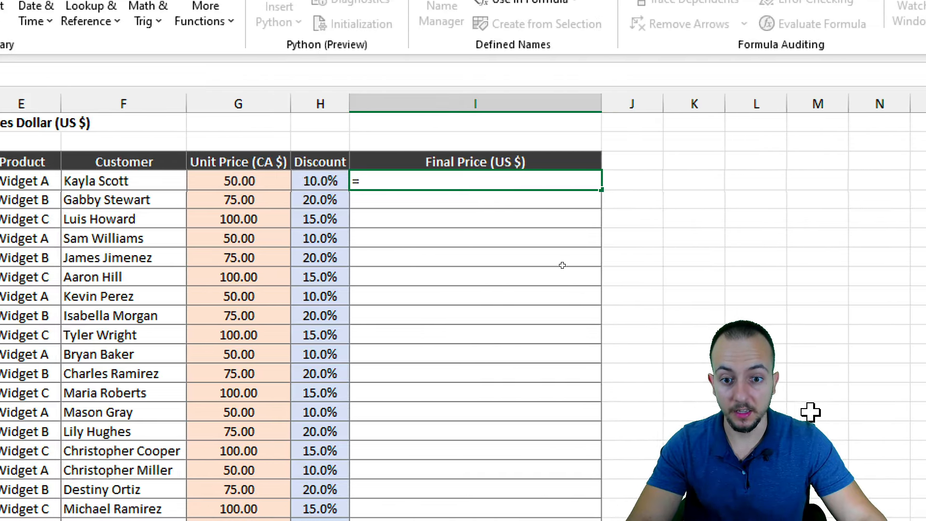
text(final)
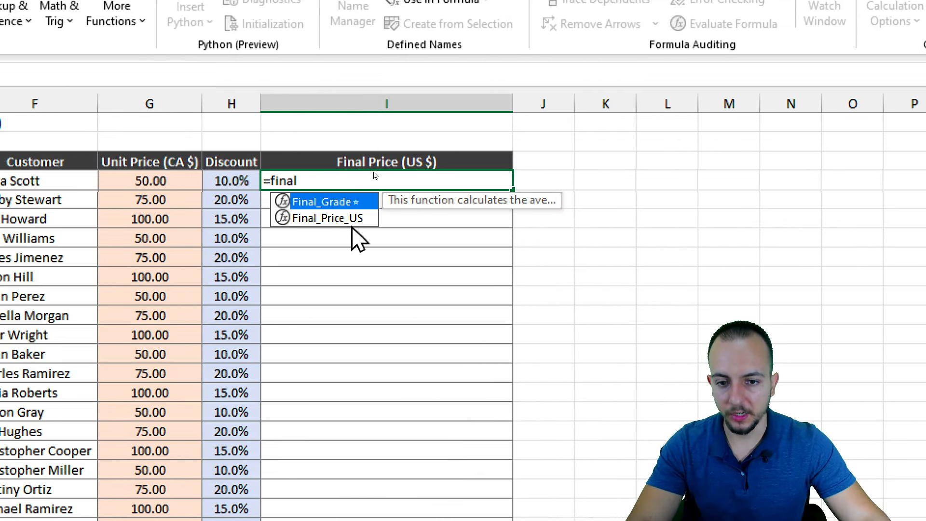
click(328, 220)
key(Up)
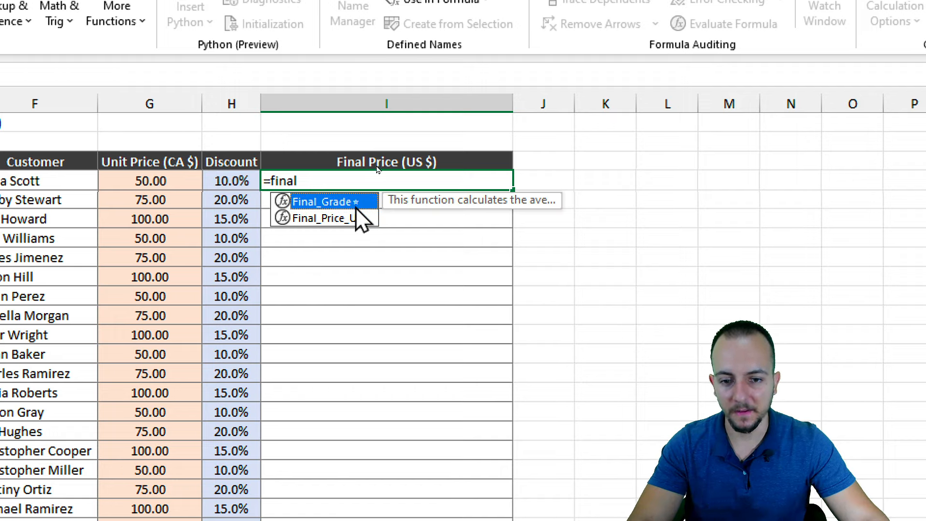
click(325, 223)
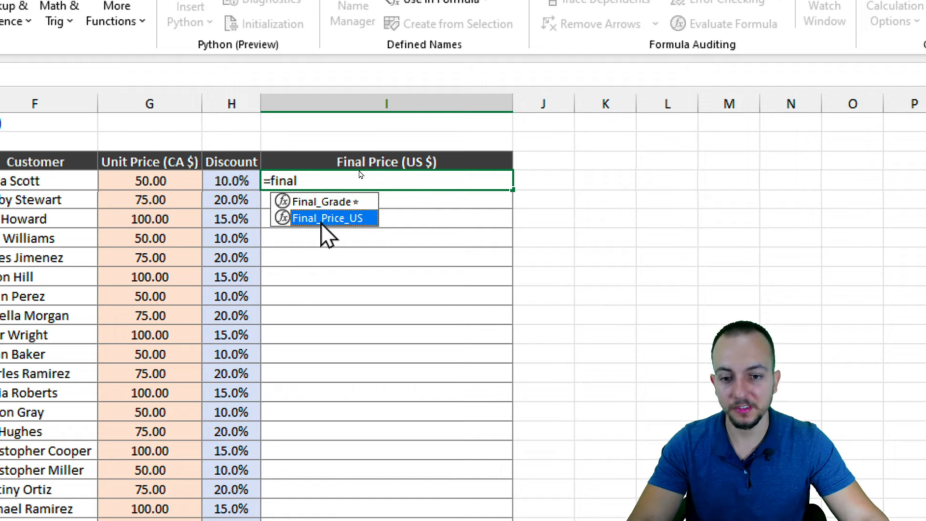
key(Tab)
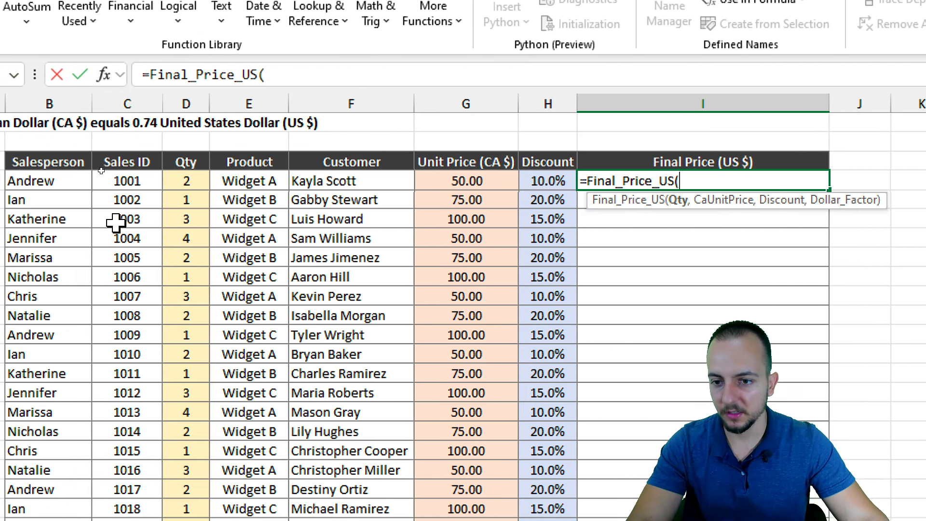
Complete the Final_Price_US function in I4 with the arguments D4, G4, H4 and 0.74
click(191, 182)
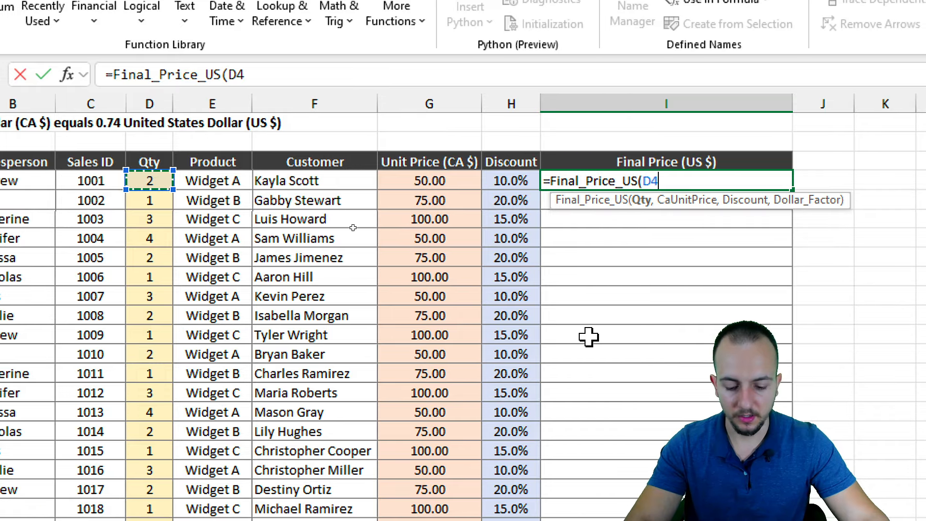
text(,)
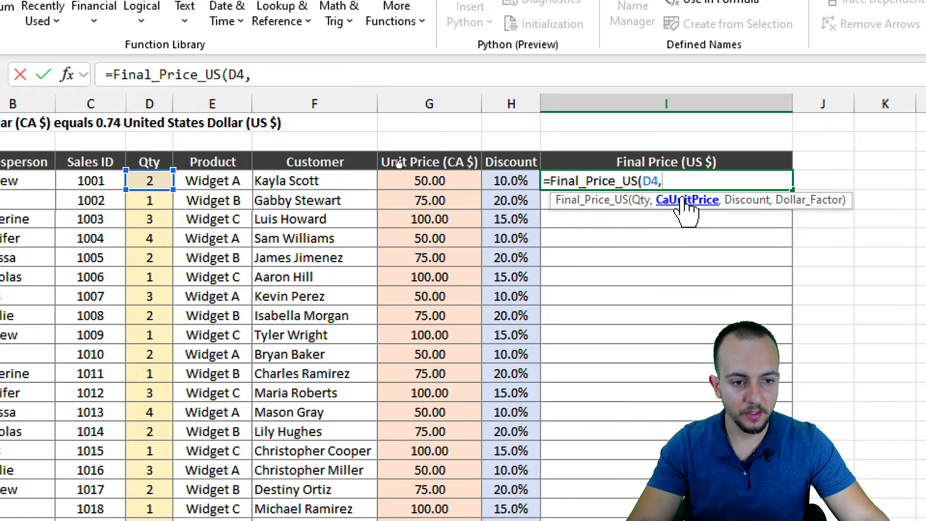
click(451, 182)
text(,)
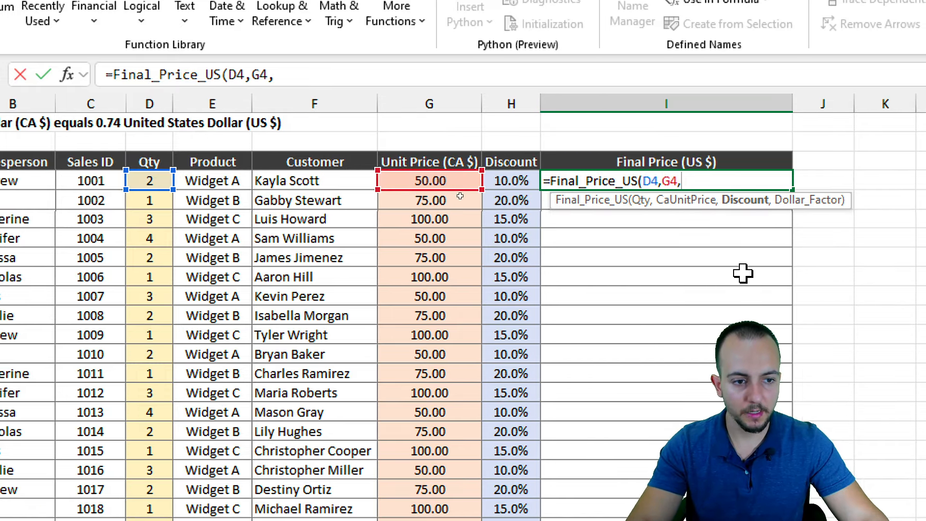
click(519, 181)
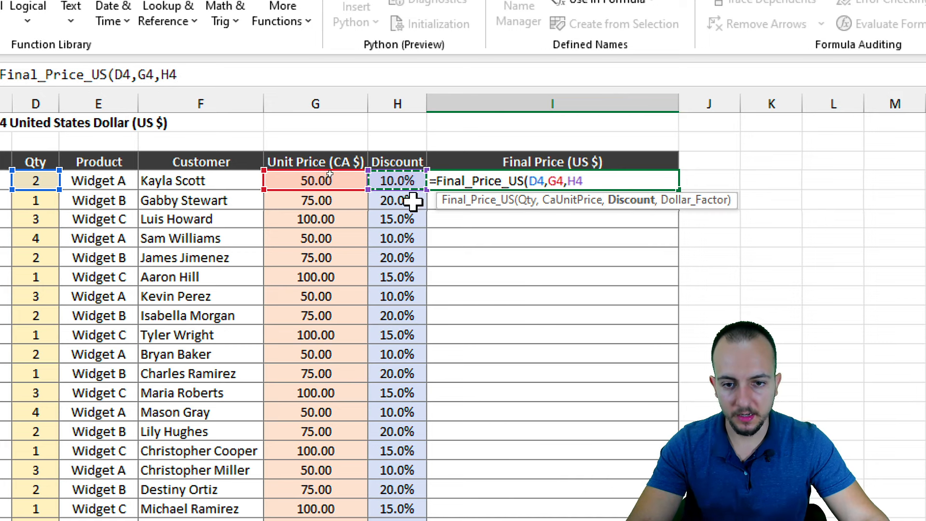
text(,)
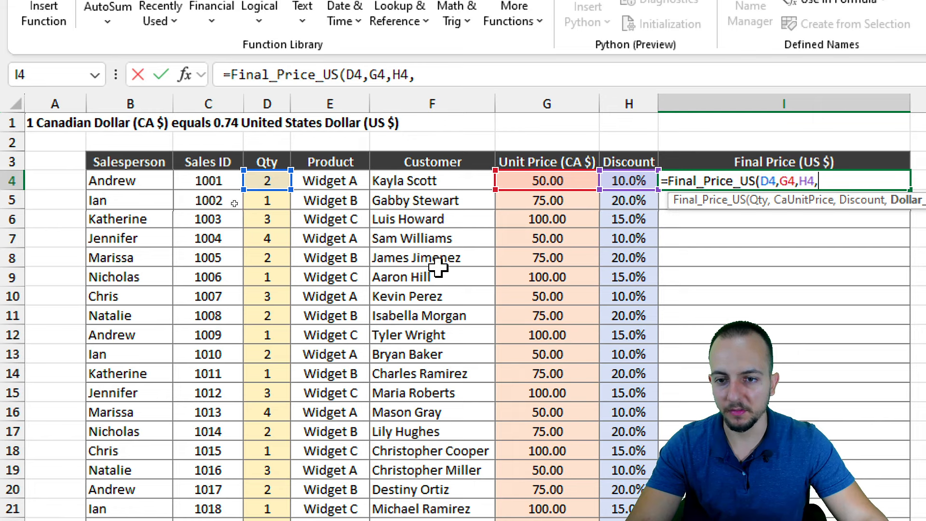
text(0.74)
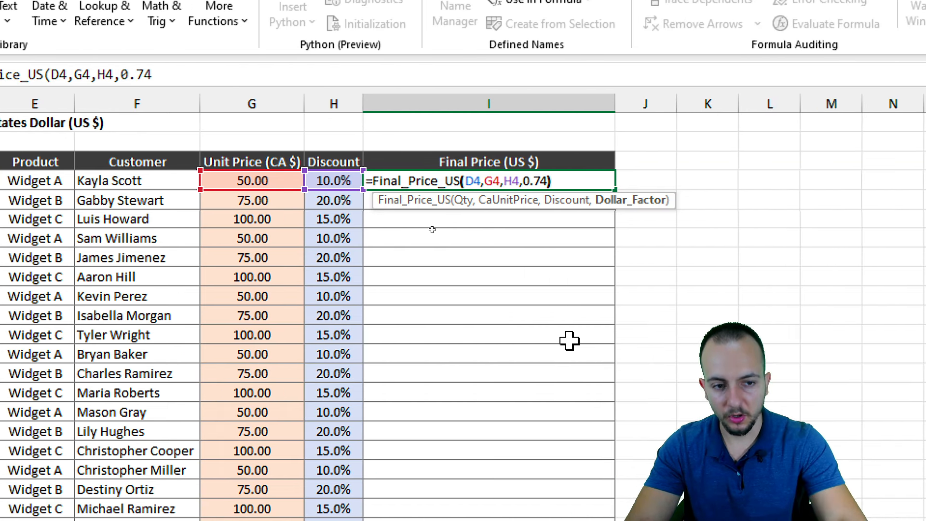
text())
key(Return)
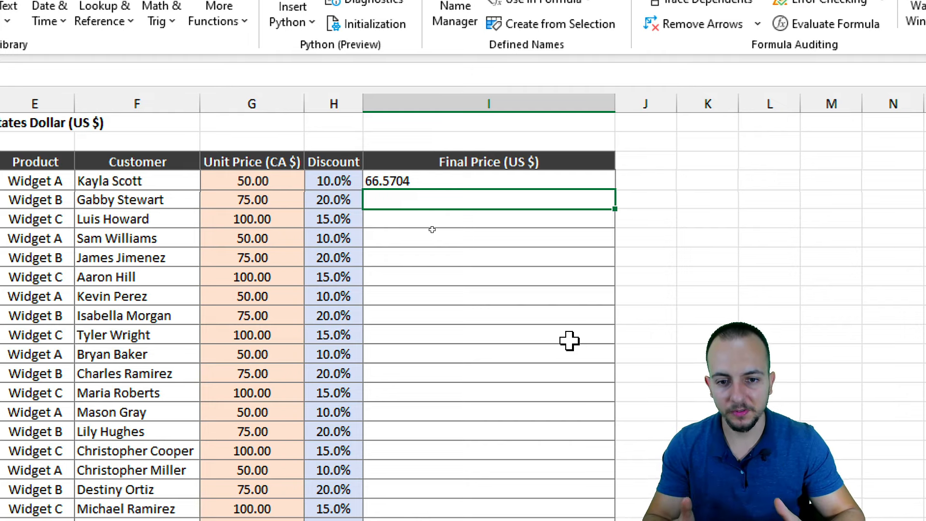
Fill the I4 formula down the Final Price (US $) column through row 48
click(590, 182)
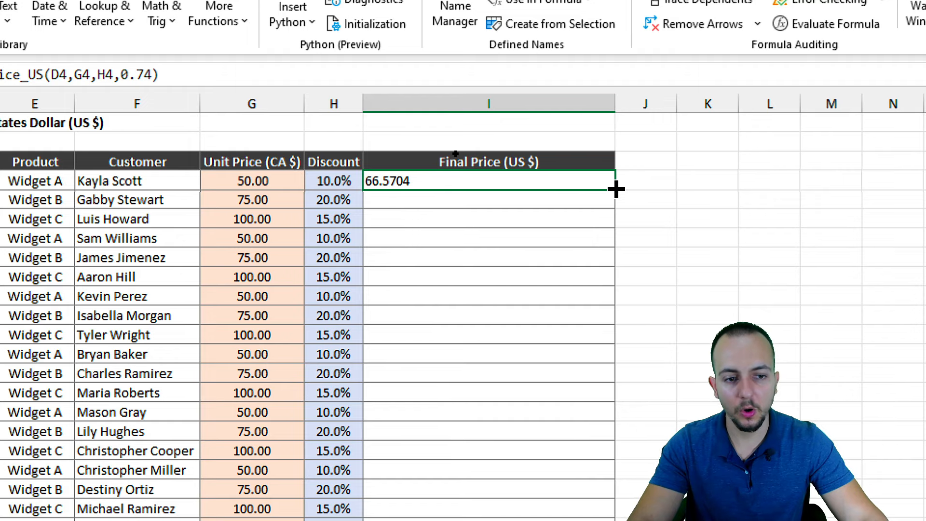
drag(616, 189, 532, 520)
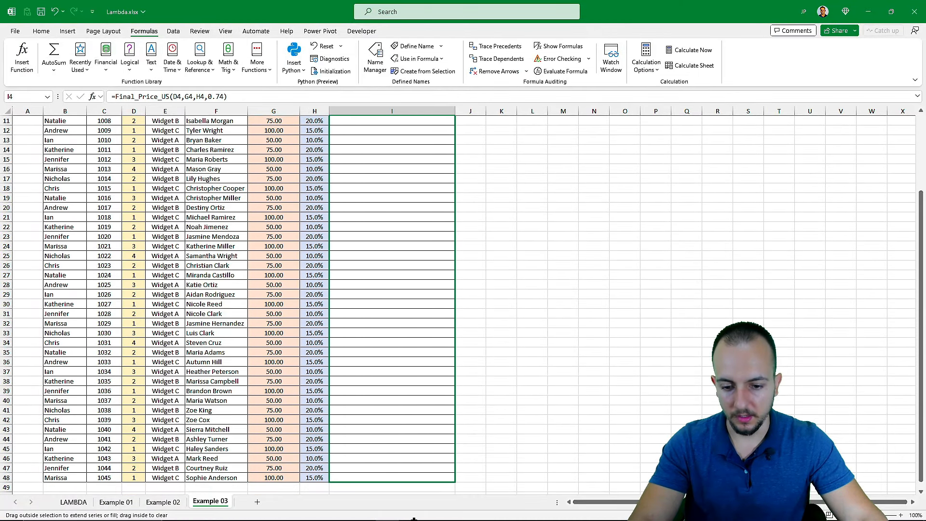
drag(413, 518, 407, 401)
click(391, 353)
scroll(389, 264, up, 4)
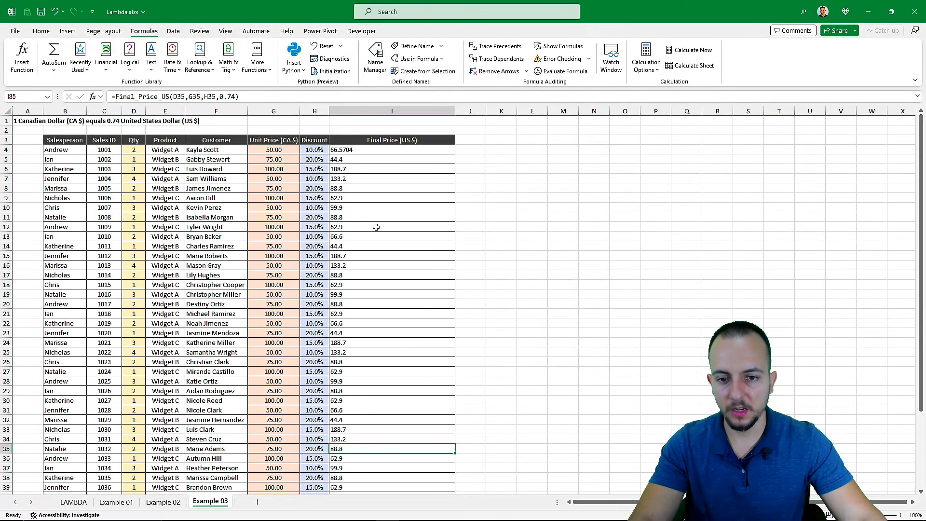
Review the Final Price (US $) results and the Example 01 and Example 02 sheets, then return to Example 03
click(74, 142)
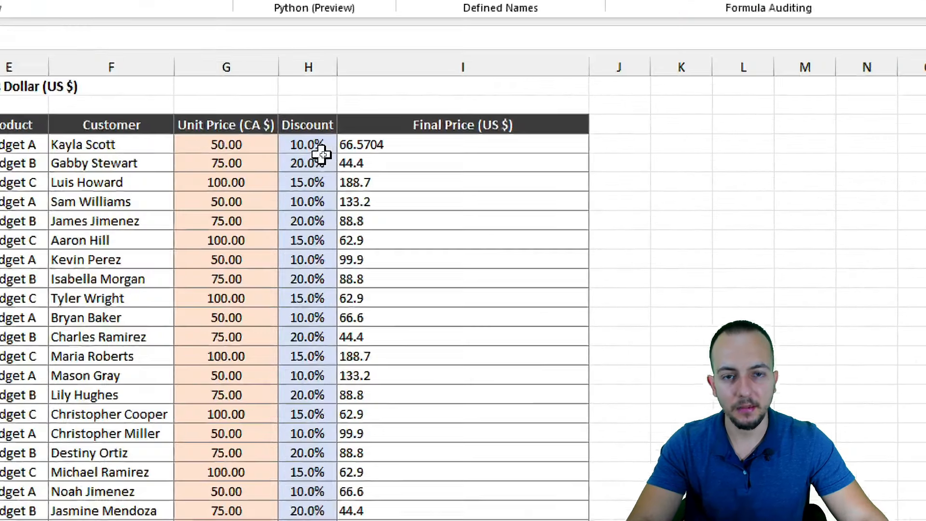
click(371, 150)
drag(418, 176, 409, 302)
key(ctrl+q)
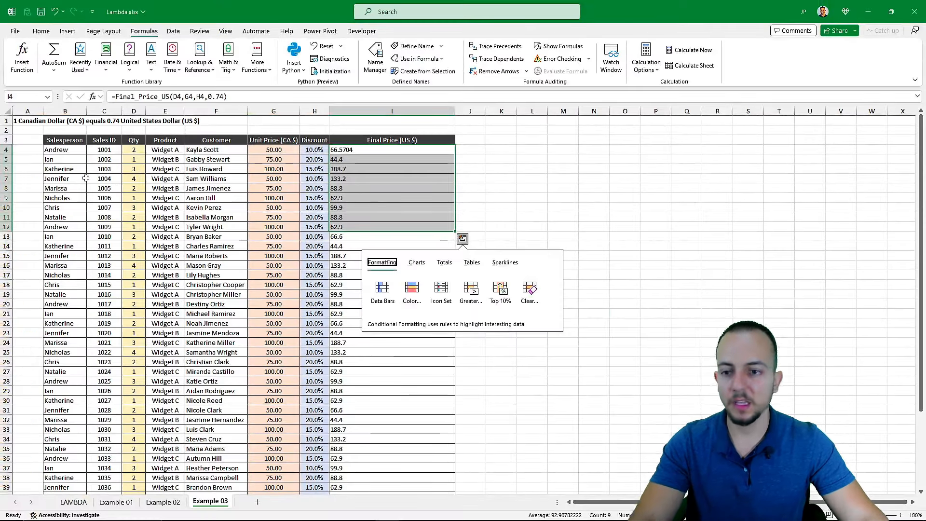
click(76, 140)
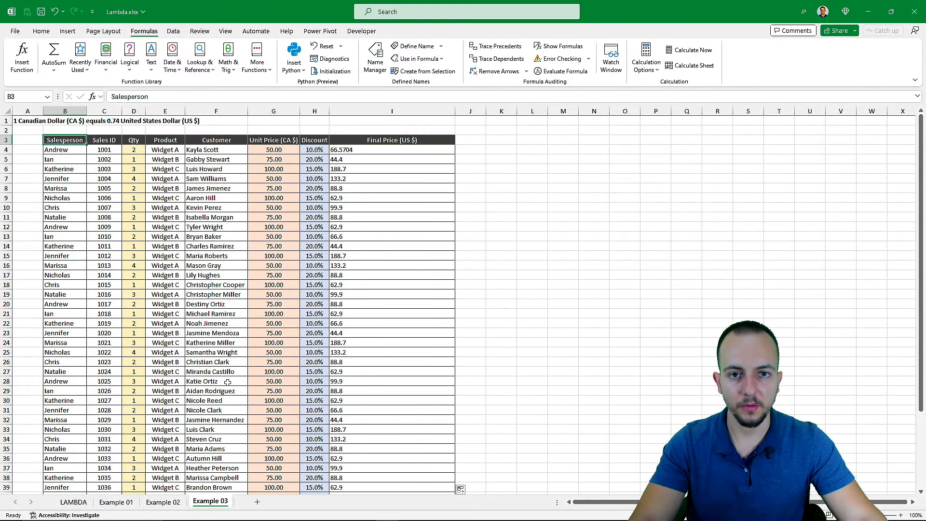
click(164, 503)
click(131, 504)
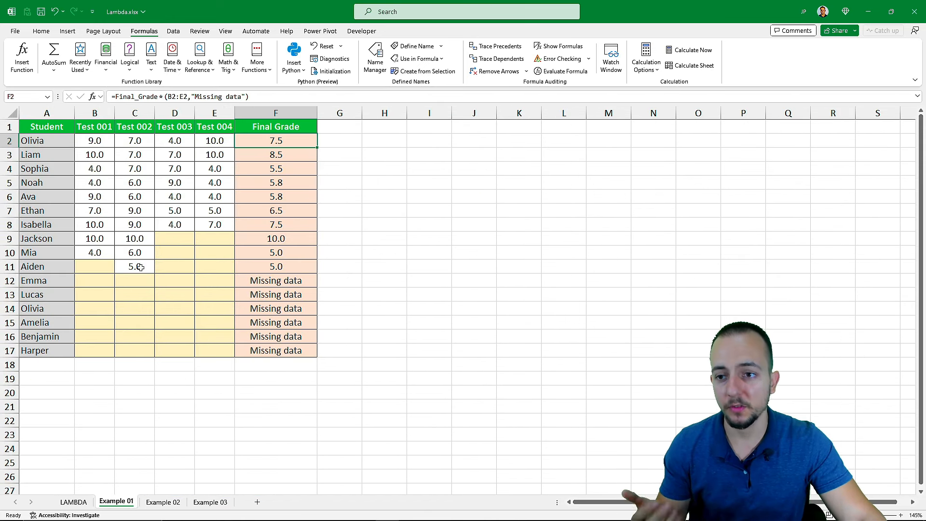
click(41, 32)
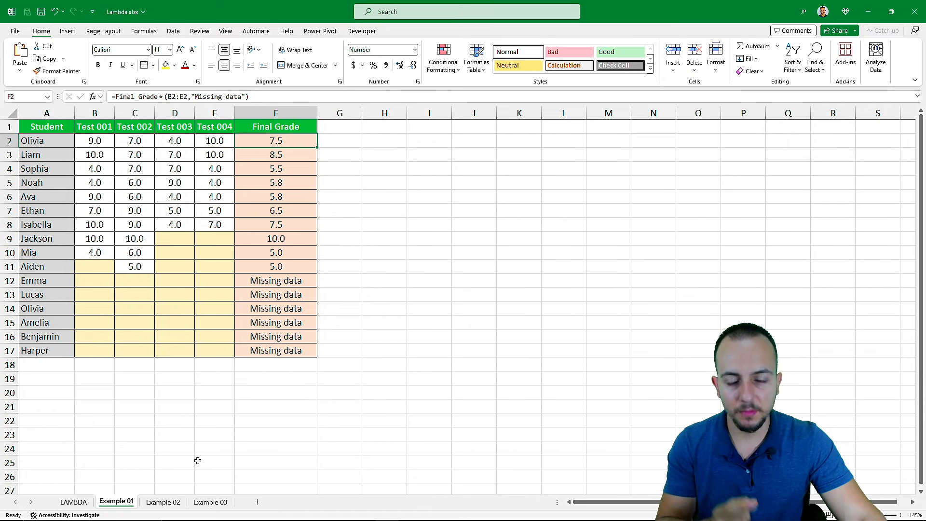
click(162, 502)
click(210, 502)
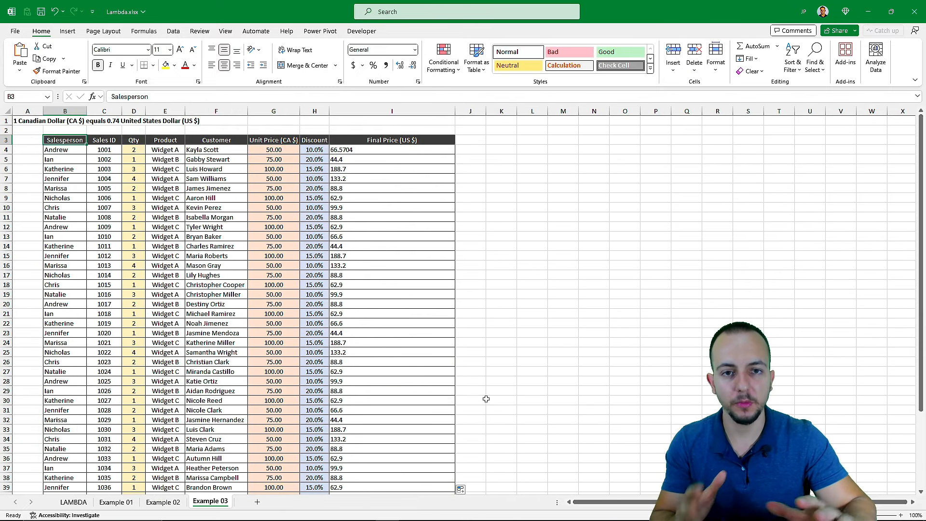